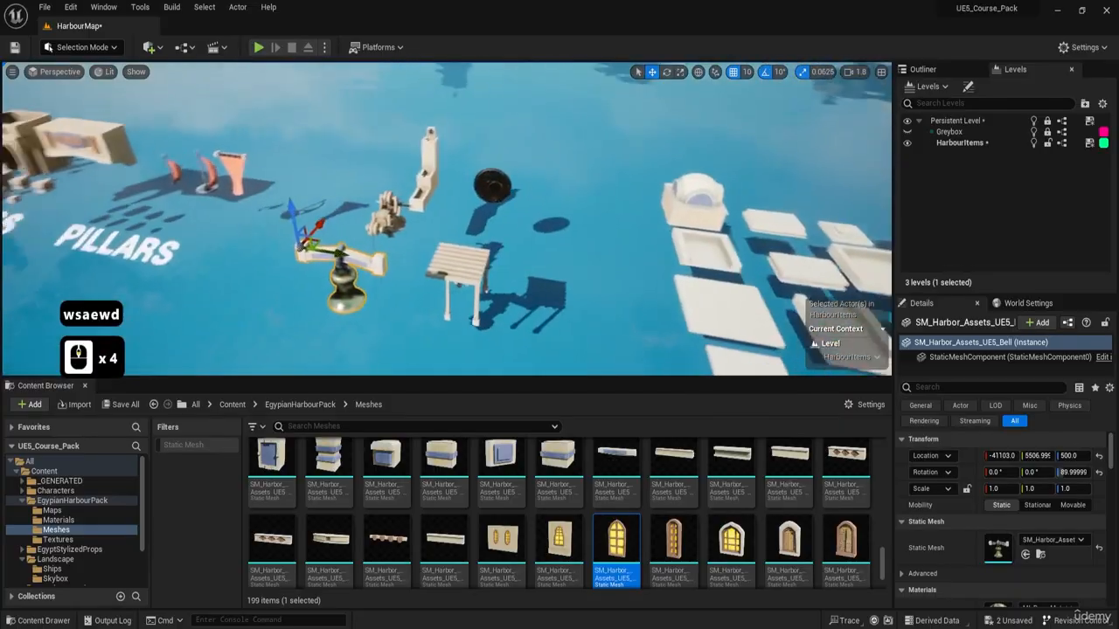
Step: Add the ribbed dome among the roof pieces to the current bell selection
{"action": "key", "text": "w"}
{"action": "key", "text": "w"}
{"action": "key", "text": "w"}
{"action": "key", "text": "e"}
{"action": "key", "text": "a"}
{"action": "key", "text": "a"}
{"action": "key", "text": "w"}
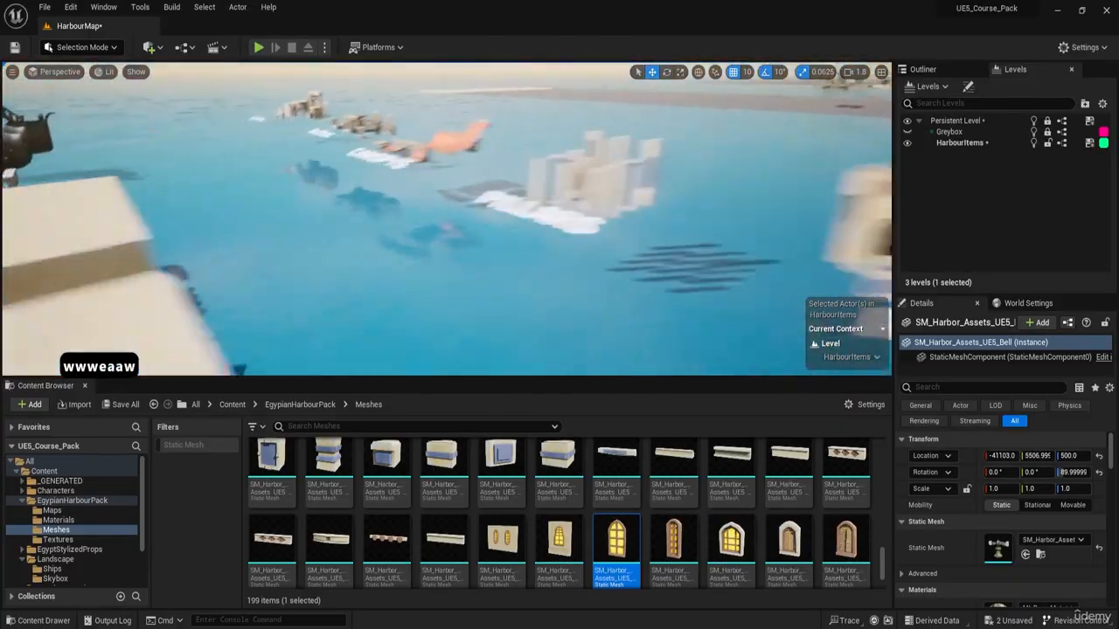
{"action": "key", "text": "w"}
{"action": "key", "text": "a"}
{"action": "key", "text": "a"}
{"action": "key", "text": "e"}
{"action": "key", "text": "d"}
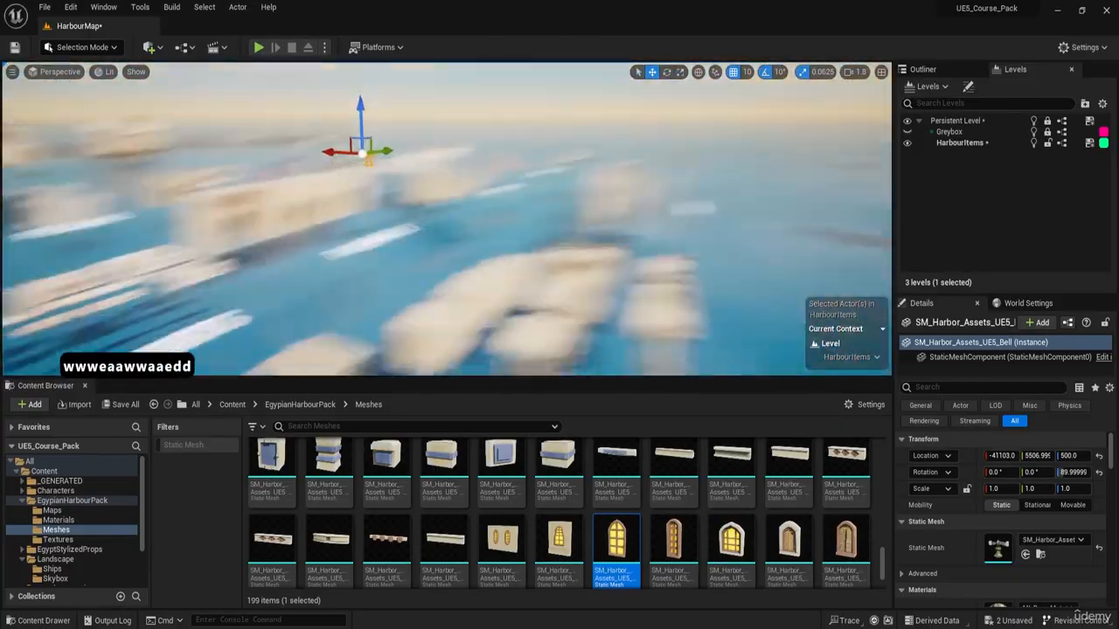
{"action": "key", "text": "d"}
{"action": "key", "text": "d"}
{"action": "key", "text": "d"}
{"action": "key", "text": "d"}
{"action": "key", "text": "d"}
{"action": "key", "text": "e"}
{"action": "key", "text": "w"}
{"action": "key", "text": "d"}
{"action": "key", "text": "w"}
{"action": "key", "text": "e"}
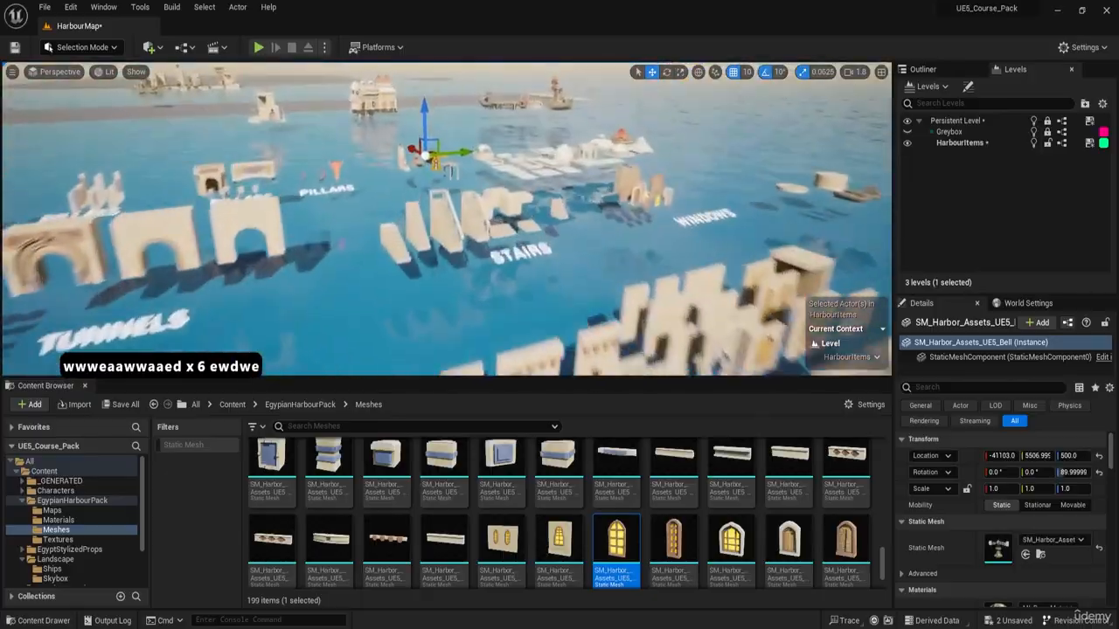
{"action": "key", "text": "d"}
{"action": "key", "text": "e"}
{"action": "key", "text": "d"}
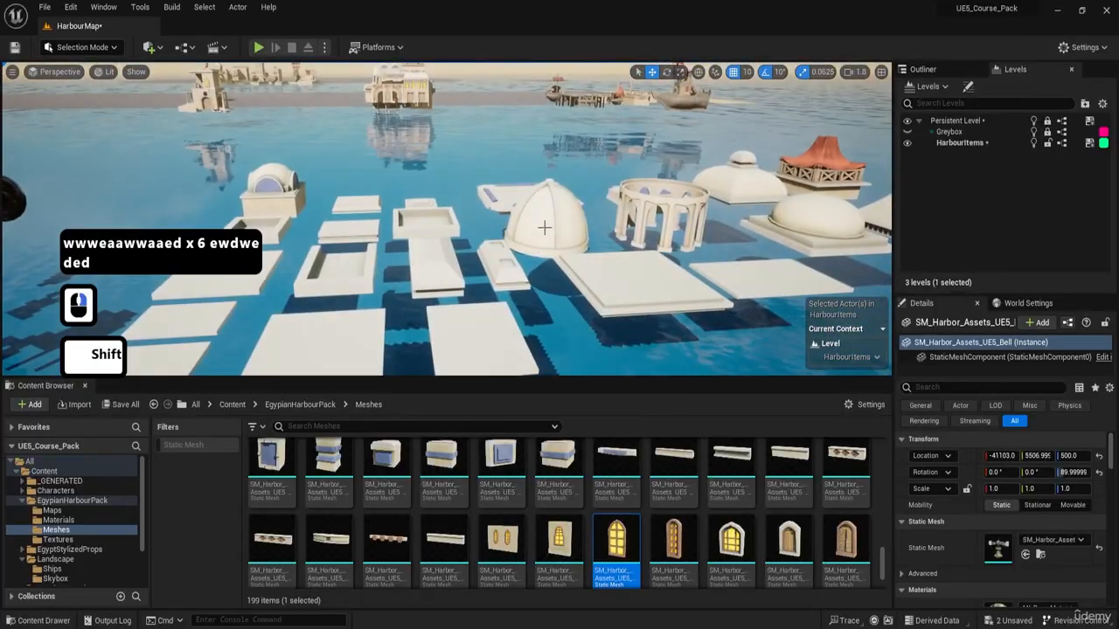
{"action": "left_click", "coordinate": [544, 228], "text": "shift"}
Step: Add the circular roof arches to the selection of the bell and ribbed dome
{"action": "key", "text": "a"}
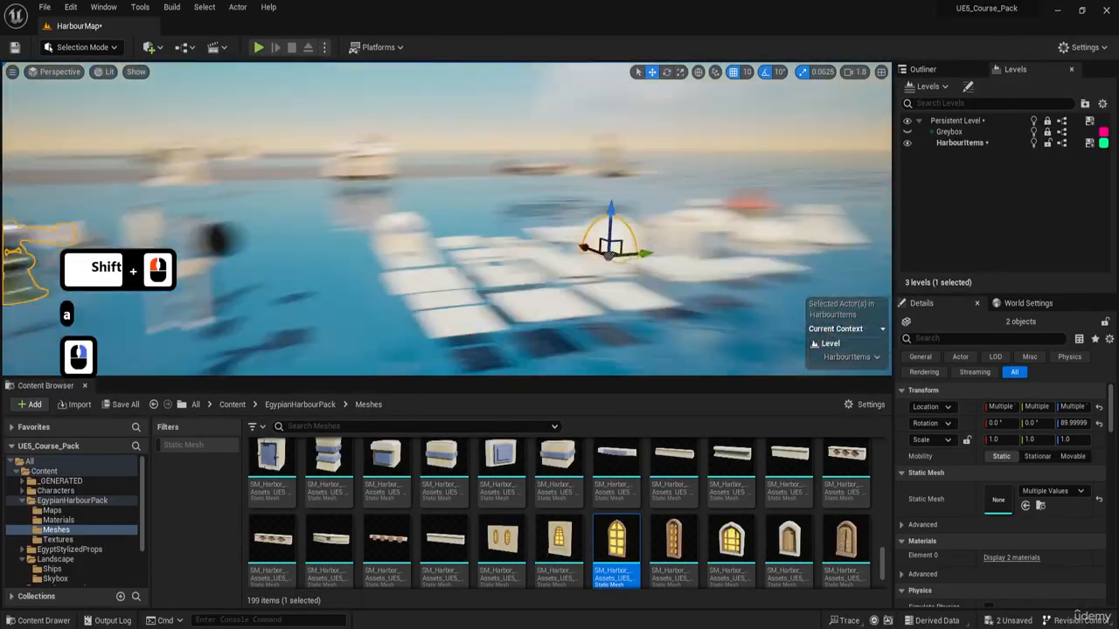
{"action": "key", "text": "d"}
{"action": "key", "text": "a"}
{"action": "key", "text": "w"}
{"action": "key", "text": "d"}
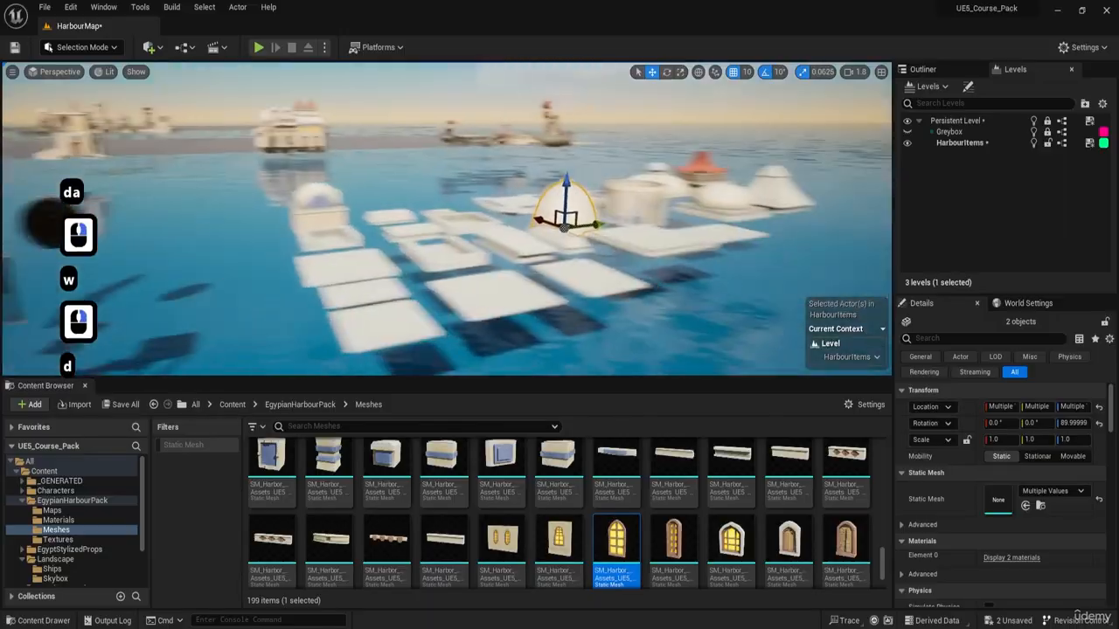
{"action": "key", "text": "e"}
{"action": "key", "text": "w"}
{"action": "key", "text": "d"}
{"action": "key", "text": "w"}
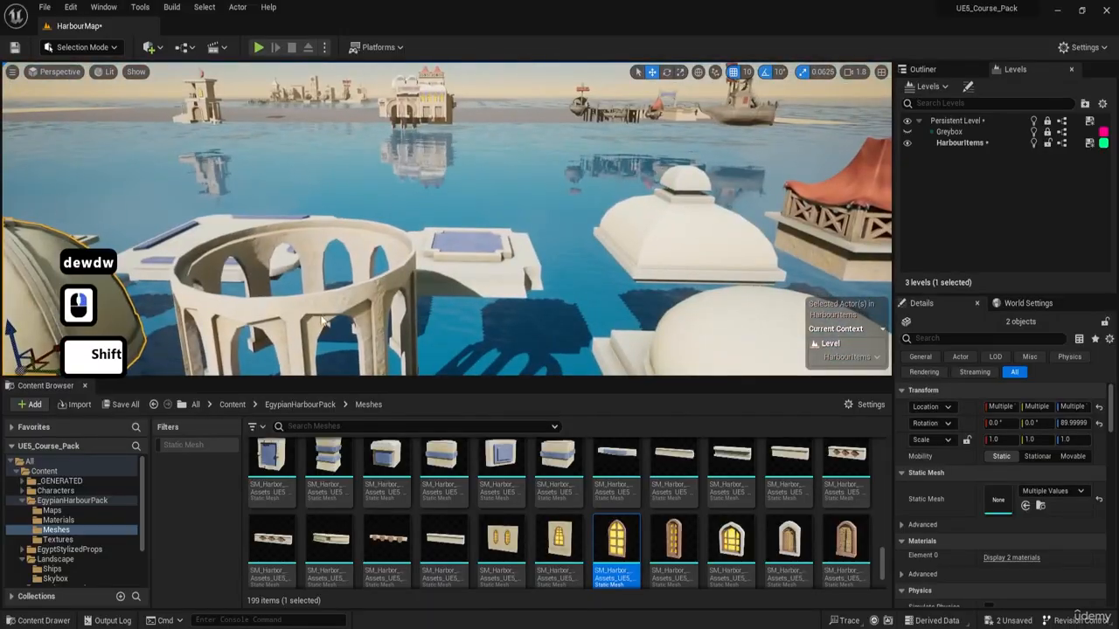
{"action": "left_click", "coordinate": [322, 322], "text": "shift"}
Step: Add a flat square roof slab to the selection of the bell, dome and circular arches
{"action": "key", "text": "s"}
{"action": "right_click_drag", "start_coordinate": [322, 322], "coordinate": [272, 368]}
{"action": "key", "text": "a"}
{"action": "key", "text": "a"}
{"action": "key", "text": "a"}
{"action": "key", "text": "s"}
{"action": "key", "text": "d"}
{"action": "key", "text": "d"}
{"action": "key", "text": "w"}
{"action": "key", "text": "w"}
{"action": "key", "text": "d"}
{"action": "key", "text": "d"}
{"action": "key", "text": "e"}
{"action": "key", "text": "a"}
{"action": "key", "text": "s"}
{"action": "key", "text": "a"}
Step: Duplicate the four selected pieces and move the copies across the water toward the harbour shore
{"action": "right_click_drag", "start_coordinate": [524, 278], "coordinate": [512, 219]}
{"action": "key", "text": "w"}
{"action": "key", "text": "e"}
{"action": "key", "text": "a"}
{"action": "key", "text": "s"}
{"action": "key", "text": "a"}
{"action": "key", "text": "s"}
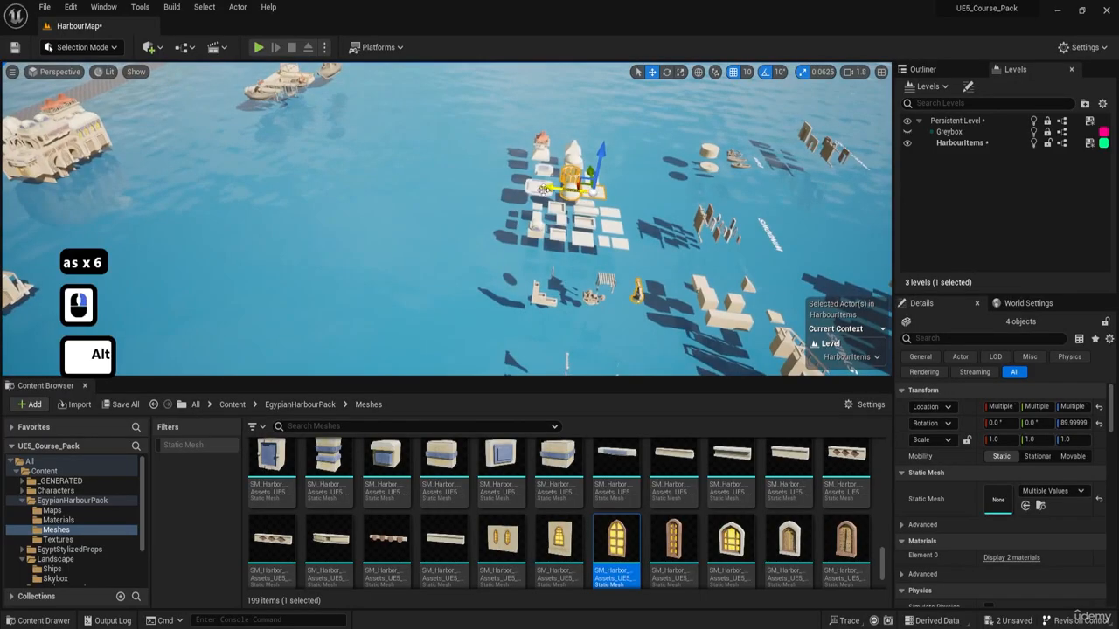
{"action": "key", "text": "a"}
{"action": "right_click_drag", "start_coordinate": [178, 158], "coordinate": [108, 129]}
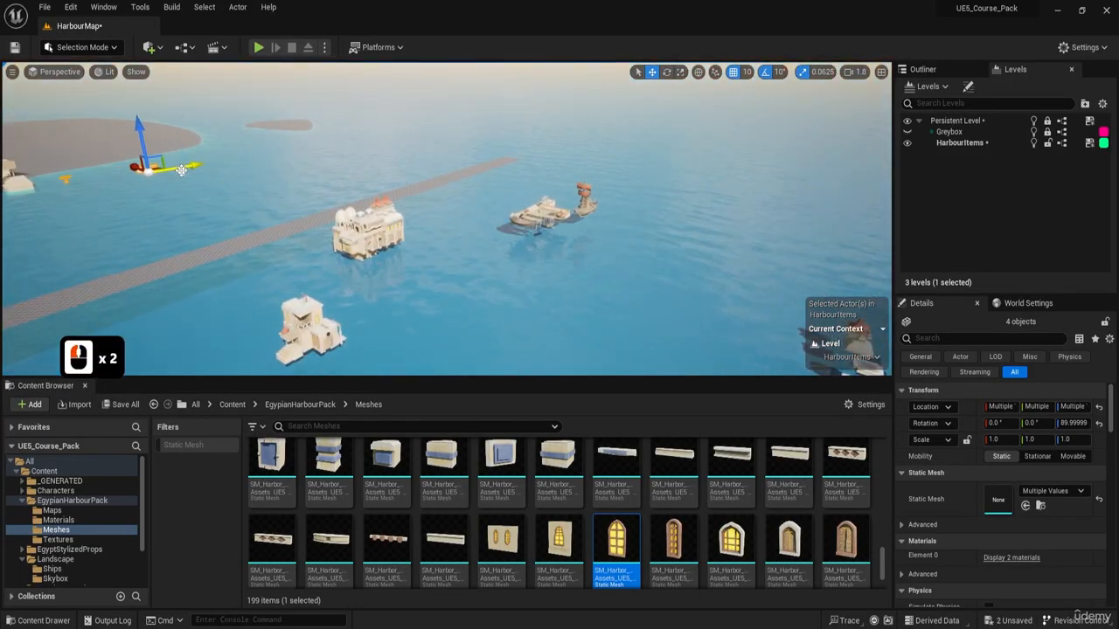
Step: Raise the four copied pieces clear of the water surface near the shore
{"action": "key", "text": "f"}
{"action": "key", "text": "d"}
{"action": "right_click_drag", "start_coordinate": [181, 170], "coordinate": [121, 177]}
{"action": "key", "text": "d"}
{"action": "key", "text": "w"}
{"action": "key", "text": "d"}
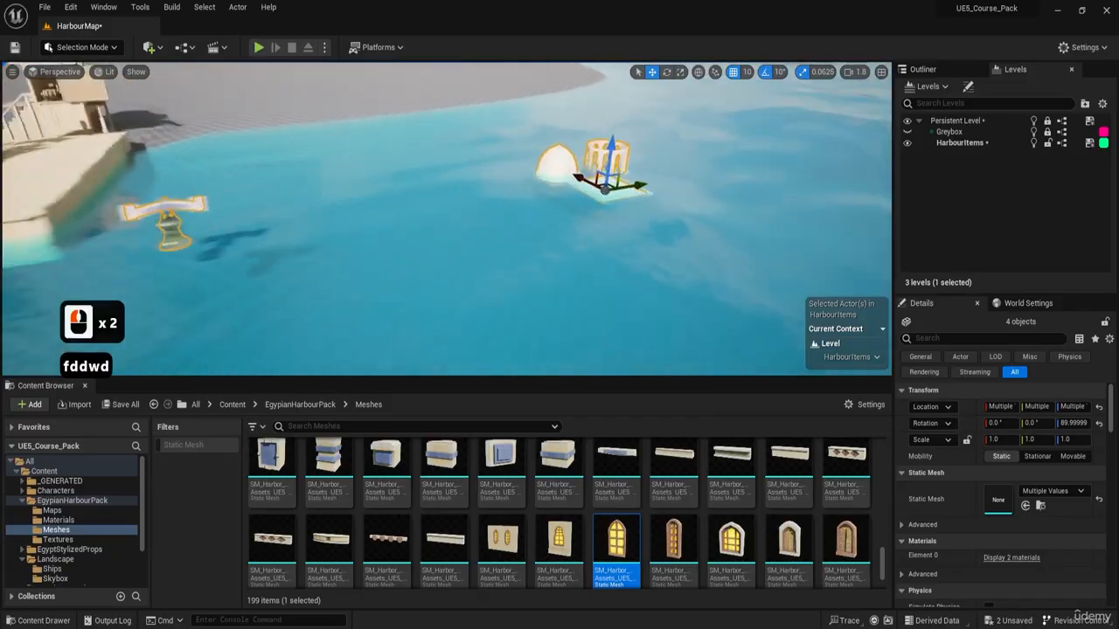
{"action": "right_click_drag", "start_coordinate": [400, 179], "coordinate": [415, 179]}
{"action": "left_click_drag", "start_coordinate": [589, 134], "coordinate": [592, 96]}
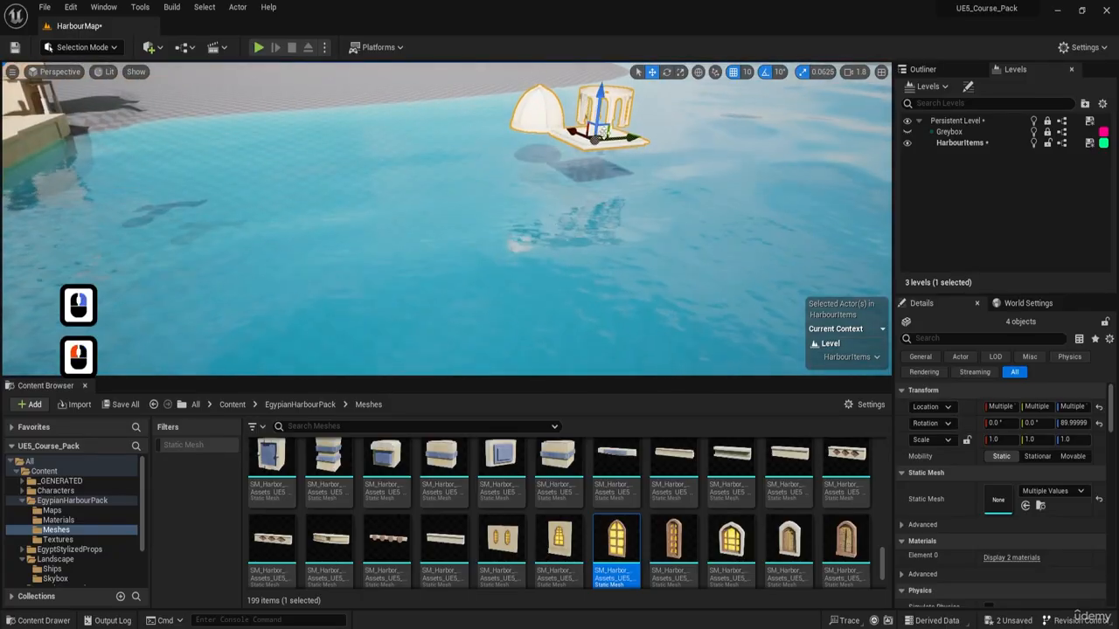
Step: Move the four copied pieces closer to the stone pier beside the docks
{"action": "right_click_drag", "start_coordinate": [592, 95], "coordinate": [533, 76]}
{"action": "key", "text": "d"}
{"action": "left_click_drag", "start_coordinate": [310, 216], "coordinate": [264, 191]}
{"action": "right_click_drag", "start_coordinate": [264, 190], "coordinate": [179, 179]}
{"action": "key", "text": "a"}
{"action": "key", "text": "w"}
{"action": "key", "text": "w"}
{"action": "key", "text": "d"}
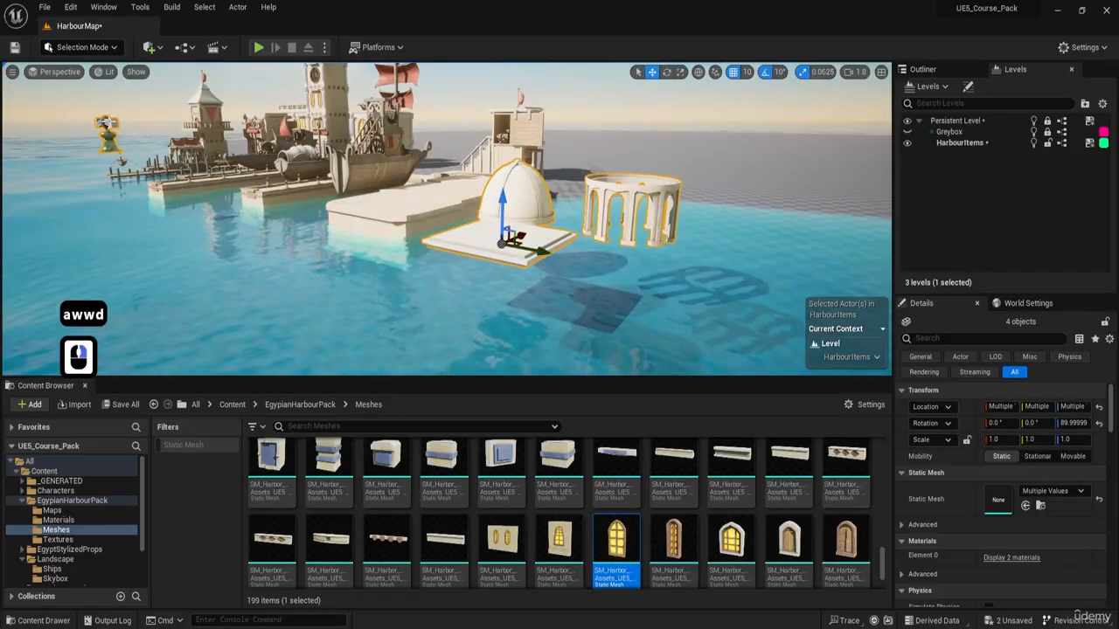
Step: Move only the copied bell next to the copied dome and arches, to about X -11653, Y 3697
{"action": "left_click", "coordinate": [107, 123]}
{"action": "key", "text": "a"}
{"action": "key", "text": "w"}
{"action": "right_click_drag", "start_coordinate": [107, 124], "coordinate": [106, 182]}
{"action": "key", "text": "e"}
{"action": "key", "text": "a"}
{"action": "key", "text": "s"}
{"action": "key", "text": "a"}
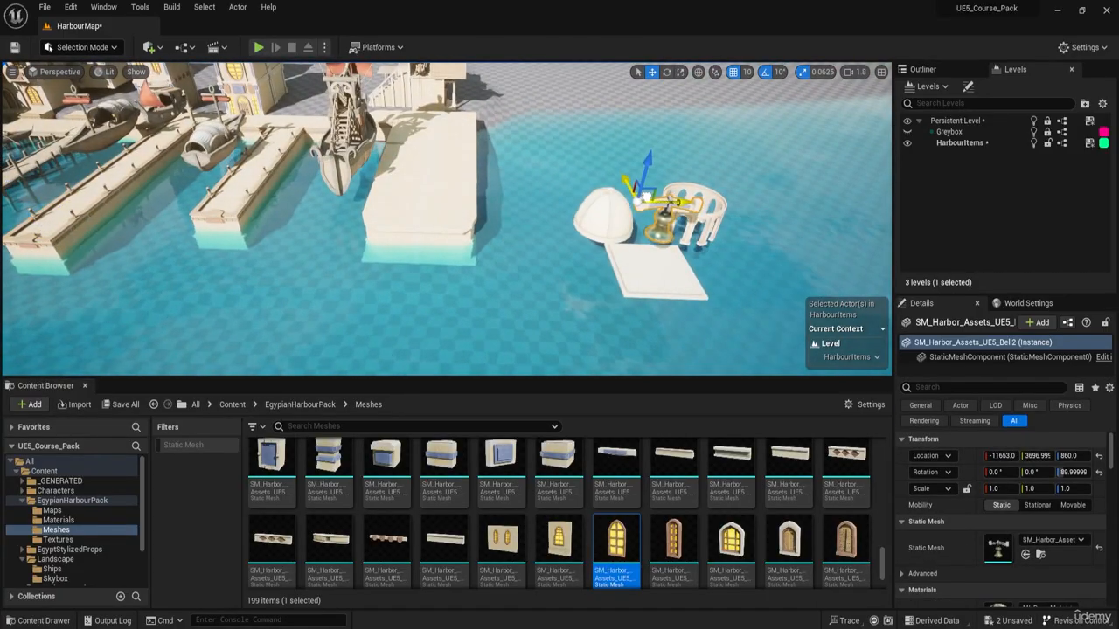
Step: Shift the copied bell over the flat roof slab, to X -11713
{"action": "key", "text": "w"}
{"action": "key", "text": "q"}
{"action": "right_click_drag", "start_coordinate": [650, 201], "coordinate": [704, 145]}
{"action": "key", "text": "d"}
{"action": "key", "text": "w"}
{"action": "key", "text": "d"}
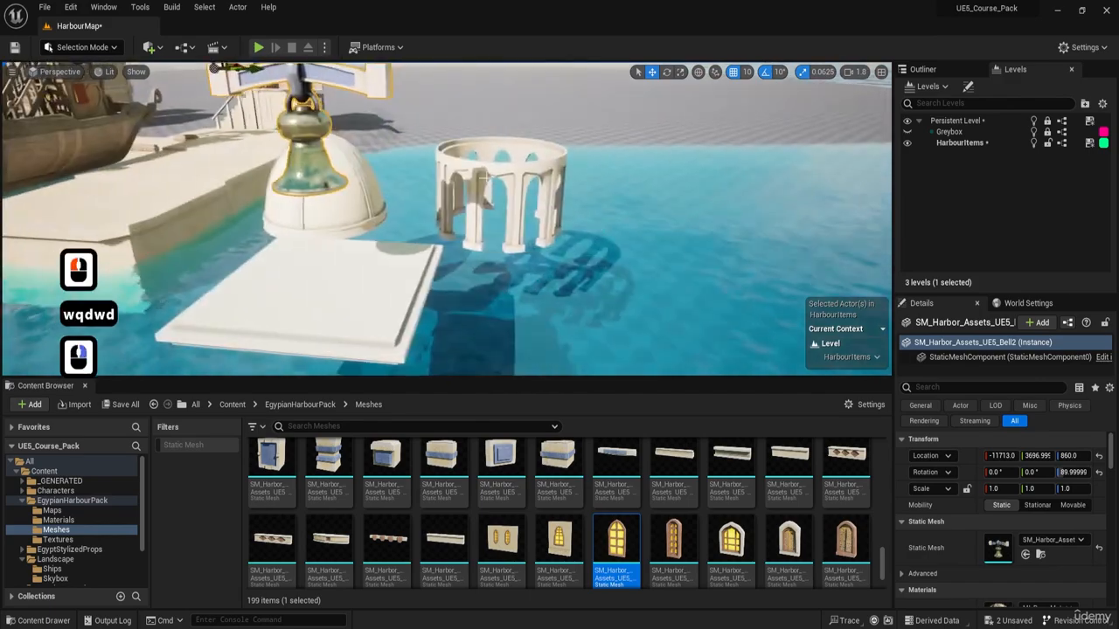
Step: Move the copied circular arches onto the slab around the bell, at about X -11713, Y 3877
{"action": "left_click", "coordinate": [498, 175]}
{"action": "key", "text": "e"}
{"action": "key", "text": "w"}
{"action": "key", "text": "d"}
{"action": "right_click_drag", "start_coordinate": [498, 175], "coordinate": [555, 216]}
{"action": "key", "text": "s"}
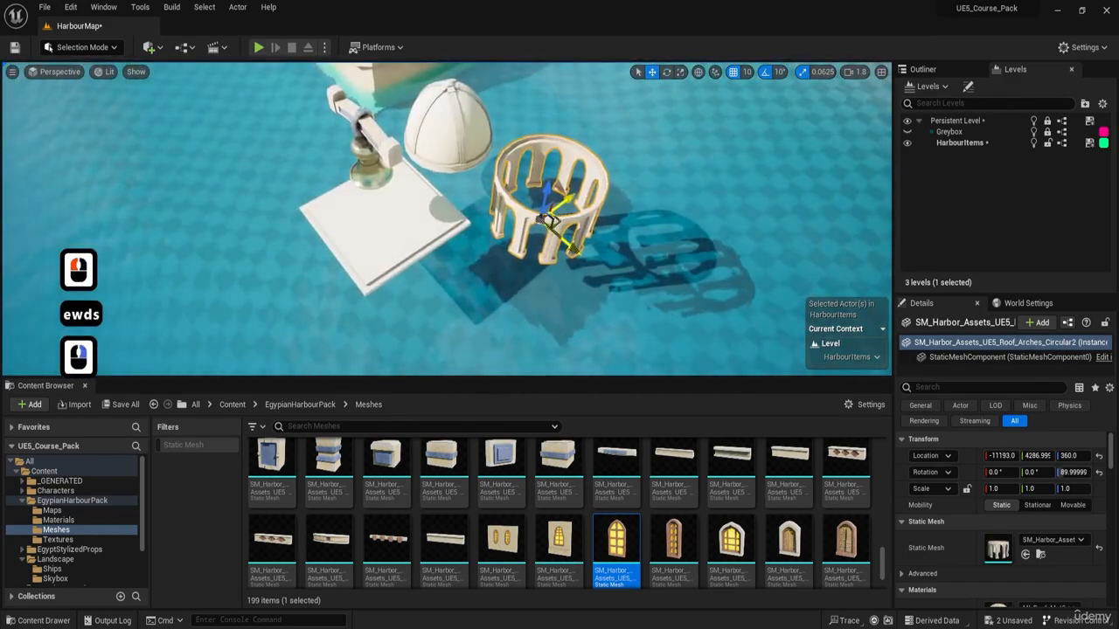
{"action": "key", "text": "q"}
{"action": "key", "text": "a"}
{"action": "right_click_drag", "start_coordinate": [399, 226], "coordinate": [476, 257]}
{"action": "key", "text": "w"}
{"action": "key", "text": "a"}
{"action": "key", "text": "a"}
{"action": "key", "text": "d"}
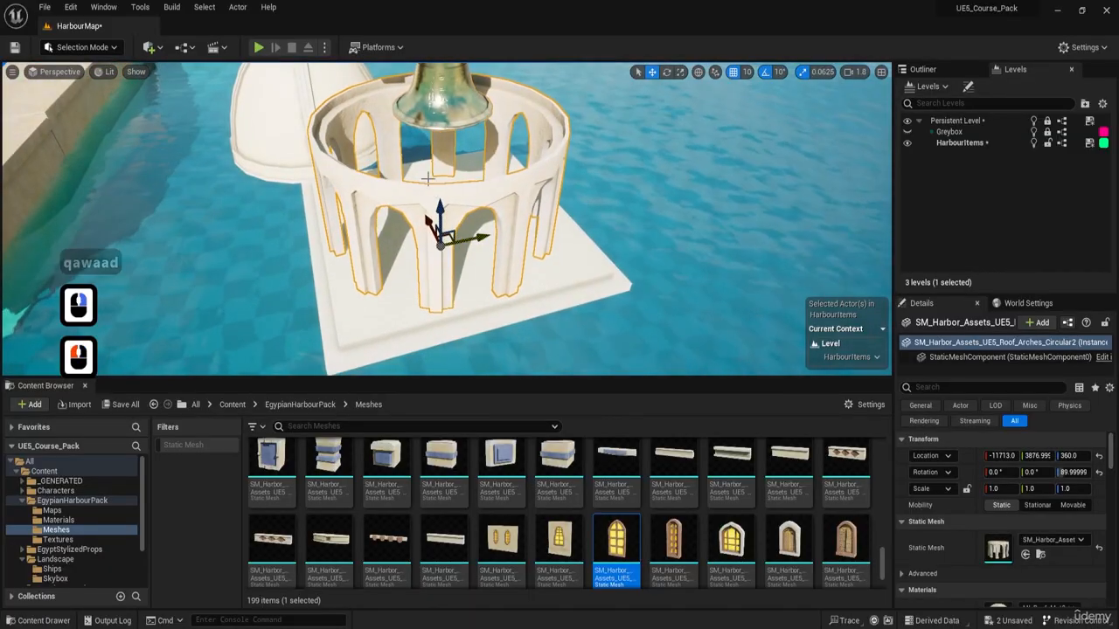
Step: Place the copied dome above the bell and arches, at X -11703 and Z 790
{"action": "right_click_drag", "start_coordinate": [427, 179], "coordinate": [428, 123]}
{"action": "key", "text": "a"}
{"action": "key", "text": "s"}
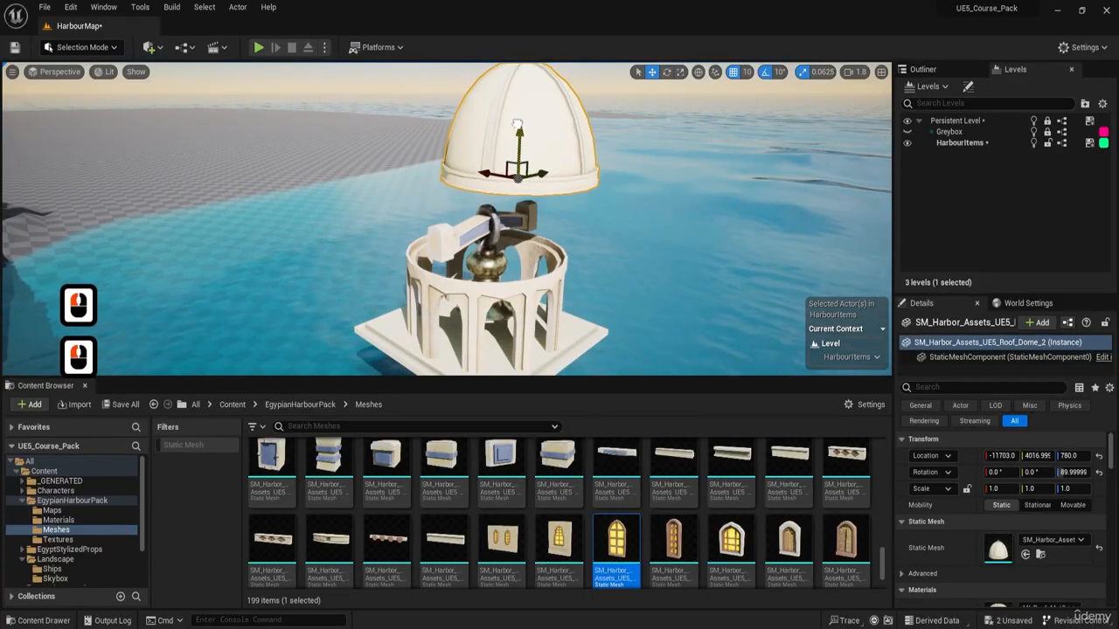
{"action": "key", "text": "w"}
{"action": "key", "text": "d"}
{"action": "right_click_drag", "start_coordinate": [517, 125], "coordinate": [463, 98]}
{"action": "key", "text": "d"}
{"action": "key", "text": "q"}
{"action": "key", "text": "a"}
{"action": "key", "text": "d"}
{"action": "key", "text": "w"}
{"action": "scroll", "coordinate": [492, 155], "scroll_direction": "down", "scroll_amount": 3}
{"action": "key", "text": "q"}
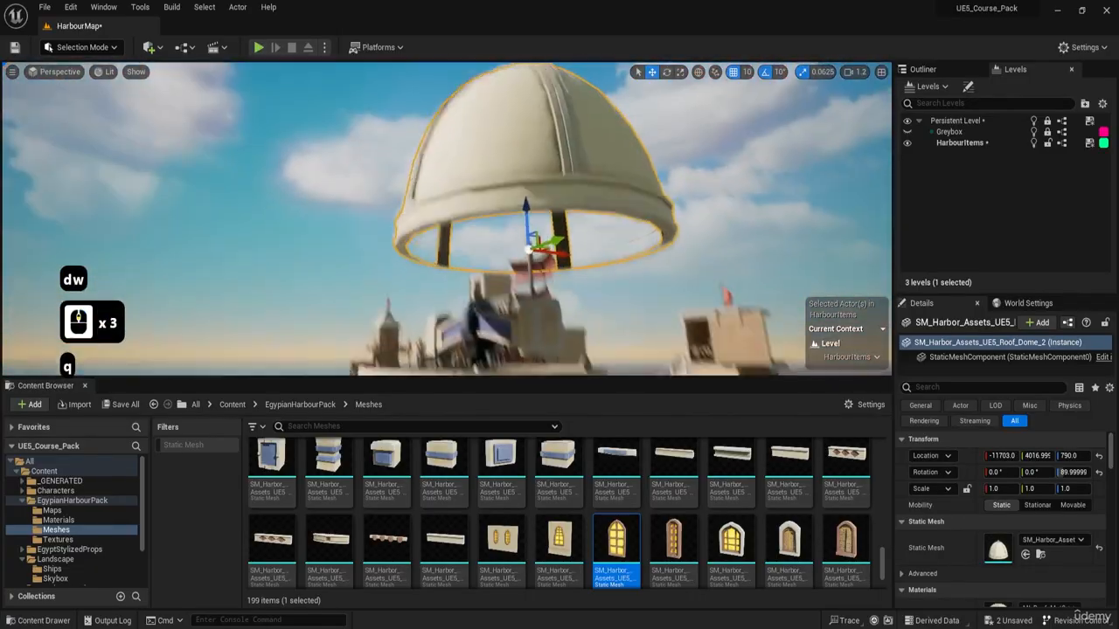
Step: Bring the dome closer over the bell's crossbeam, to X -11723 and about Y 3957
{"action": "key", "text": "q"}
{"action": "right_click_drag", "start_coordinate": [500, 302], "coordinate": [413, 309]}
{"action": "key", "text": "w"}
{"action": "key", "text": "w"}
{"action": "key", "text": "q"}
{"action": "key", "text": "d"}
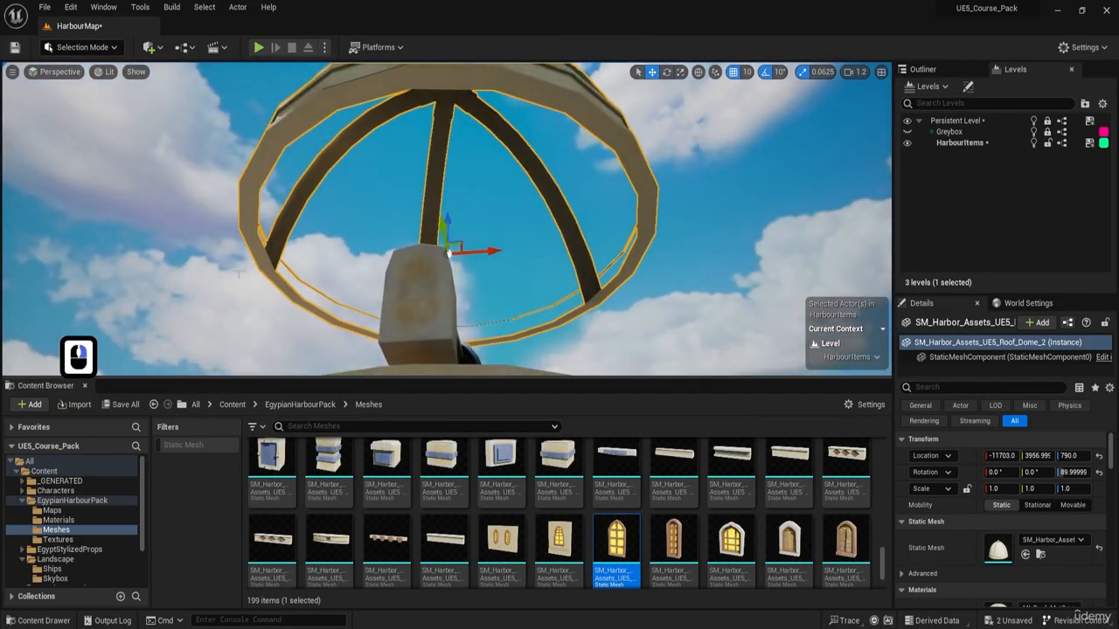
{"action": "left_click_drag", "start_coordinate": [482, 251], "coordinate": [465, 252]}
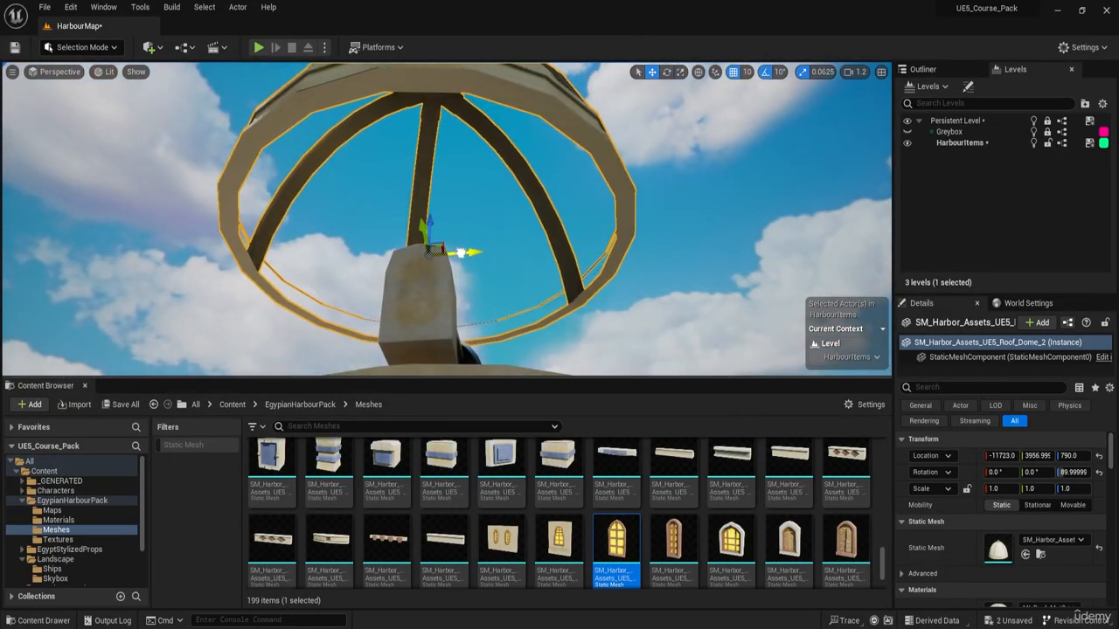
Step: Centre the dome over the circular arches along Y, at about 3897
{"action": "key", "text": "a"}
{"action": "key", "text": "a"}
{"action": "right_click_drag", "start_coordinate": [464, 252], "coordinate": [539, 233]}
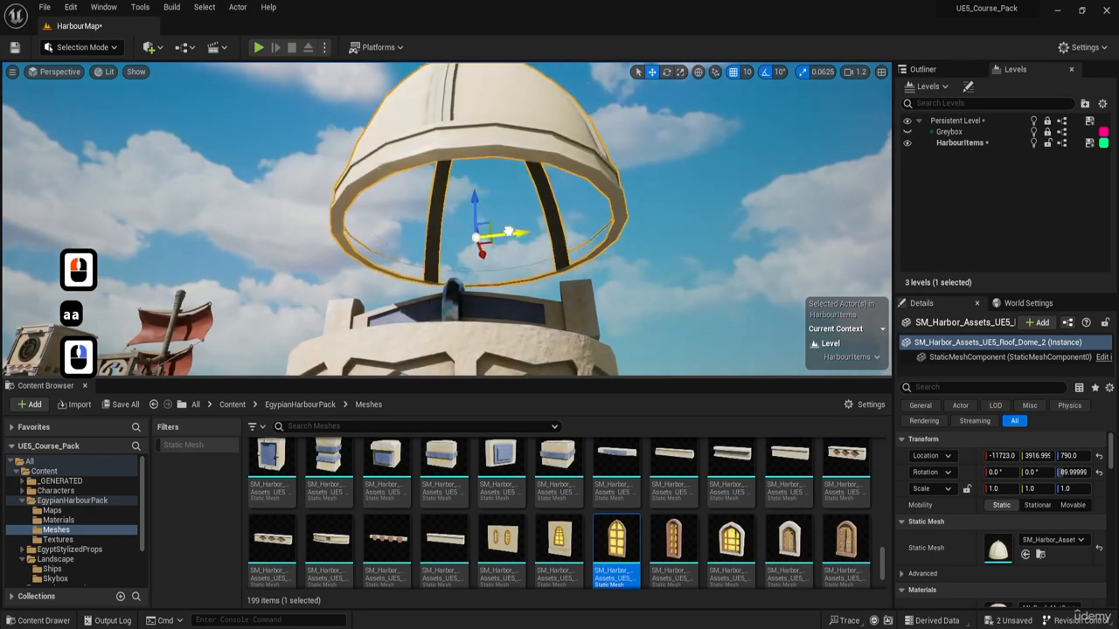
{"action": "left_click_drag", "start_coordinate": [485, 216], "coordinate": [453, 192]}
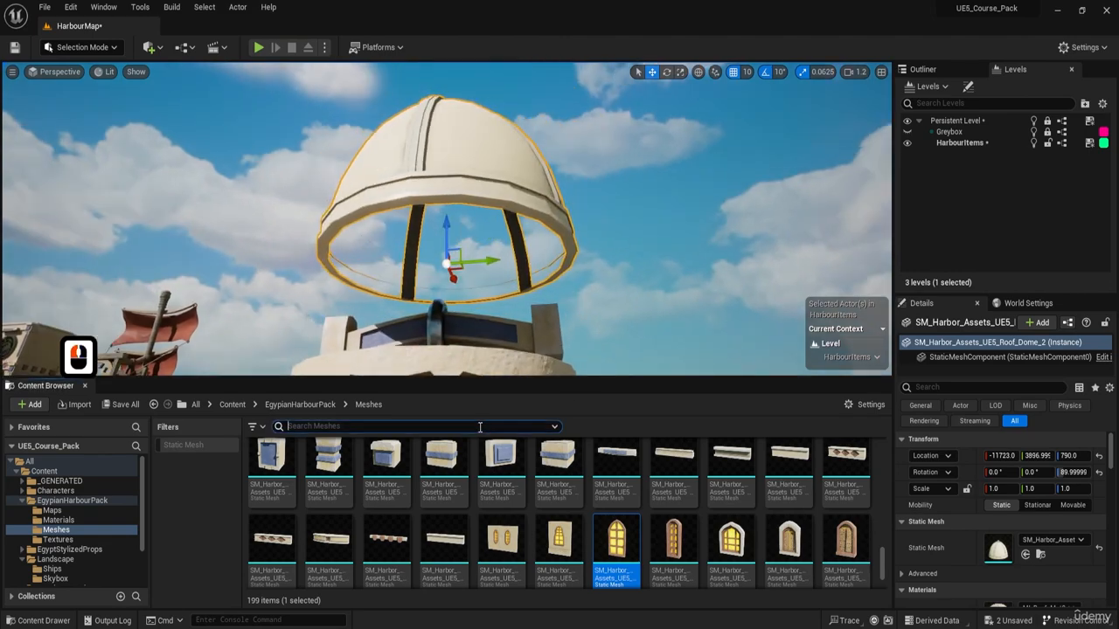
Step: Search the harbour meshes for "cir" and clear the search
{"action": "key", "text": "BackSpace"}
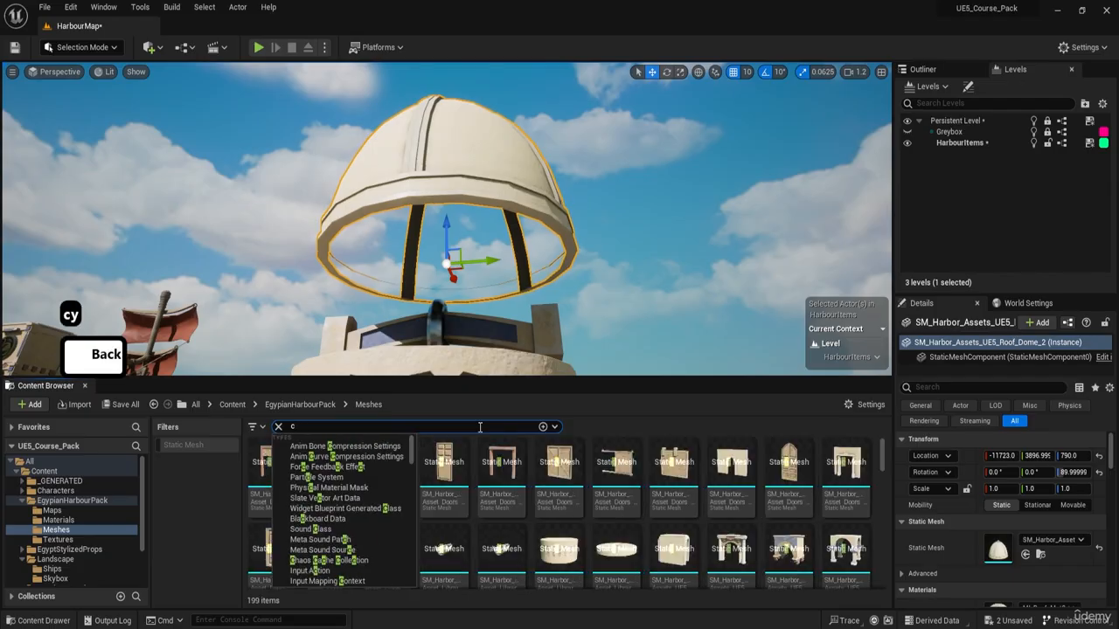
{"action": "type", "text": "ir"}
{"action": "key", "text": "BackSpace"}
{"action": "key", "text": "BackSpace"}
{"action": "key", "text": "BackSpace"}
{"action": "key", "text": "BackSpace"}
{"action": "key", "text": "BackSpace"}
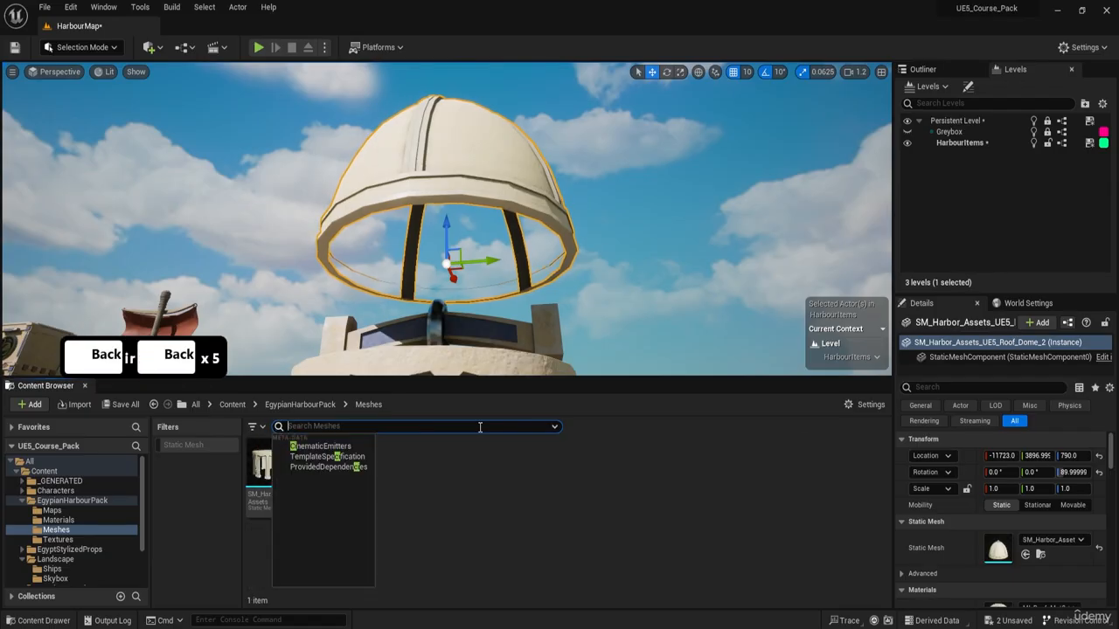
Step: Duplicate the short round platform (RoundPlatformShort) from the laid-out harbour kit pieces
{"action": "right_click_drag", "start_coordinate": [516, 232], "coordinate": [179, 295]}
{"action": "key", "text": "w"}
{"action": "key", "text": "e"}
{"action": "scroll", "coordinate": [394, 231], "scroll_direction": "up", "scroll_amount": 3}
{"action": "scroll", "coordinate": [280, 284], "scroll_direction": "up", "scroll_amount": 11}
{"action": "key", "text": "a"}
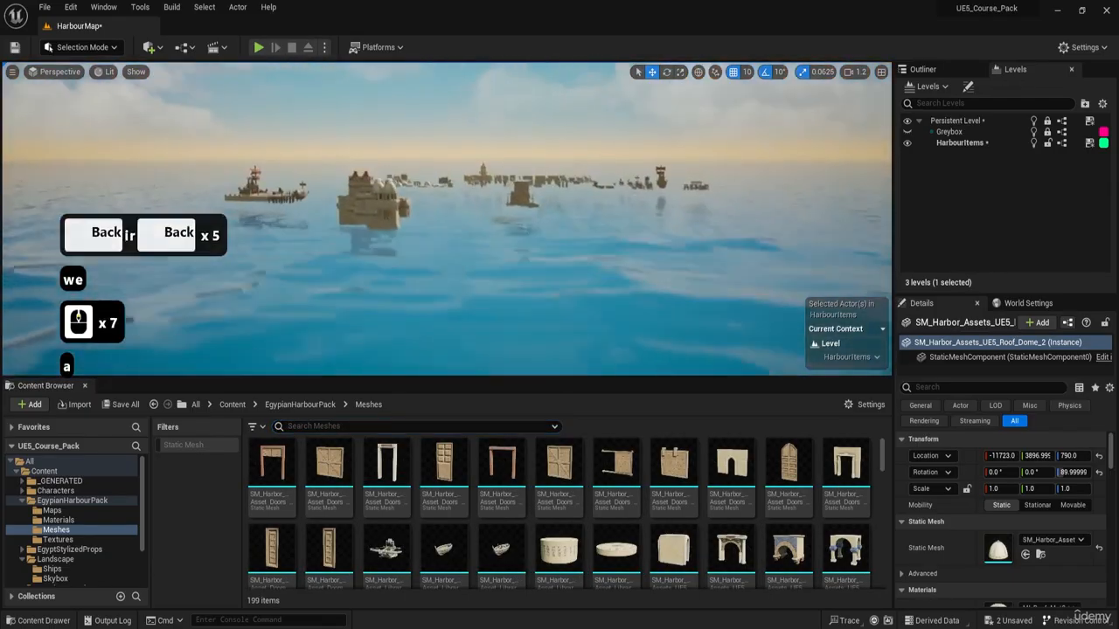
{"action": "key", "text": "w"}
{"action": "key", "text": "w"}
{"action": "right_click_drag", "start_coordinate": [516, 231], "coordinate": [219, 368]}
{"action": "scroll", "coordinate": [523, 236], "scroll_direction": "up", "scroll_amount": 7}
{"action": "key", "text": "e"}
{"action": "key", "text": "e"}
{"action": "key", "text": "w"}
{"action": "key", "text": "w"}
{"action": "key", "text": "e"}
{"action": "key", "text": "d"}
{"action": "key", "text": "d"}
{"action": "key", "text": "w"}
{"action": "key", "text": "w"}
{"action": "left_click", "coordinate": [534, 240]}
{"action": "key", "text": "q"}
{"action": "right_click_drag", "start_coordinate": [533, 240], "coordinate": [454, 57]}
{"action": "scroll", "coordinate": [538, 131], "scroll_direction": "down", "scroll_amount": 5}
{"action": "key", "text": "q"}
{"action": "key", "text": "q"}
{"action": "key", "text": "d"}
{"action": "key", "text": "w"}
{"action": "key", "text": "w"}
{"action": "right_click_drag", "start_coordinate": [340, 215], "coordinate": [218, 188]}
{"action": "key", "text": "w"}
{"action": "key", "text": "e"}
{"action": "key", "text": "s"}
{"action": "key", "text": "a"}
{"action": "key", "text": "s"}
{"action": "key", "text": "a"}
{"action": "key", "text": "s"}
{"action": "key", "text": "e"}
{"action": "key", "text": "e"}
{"action": "right_click_drag", "start_coordinate": [607, 277], "coordinate": [594, 277]}
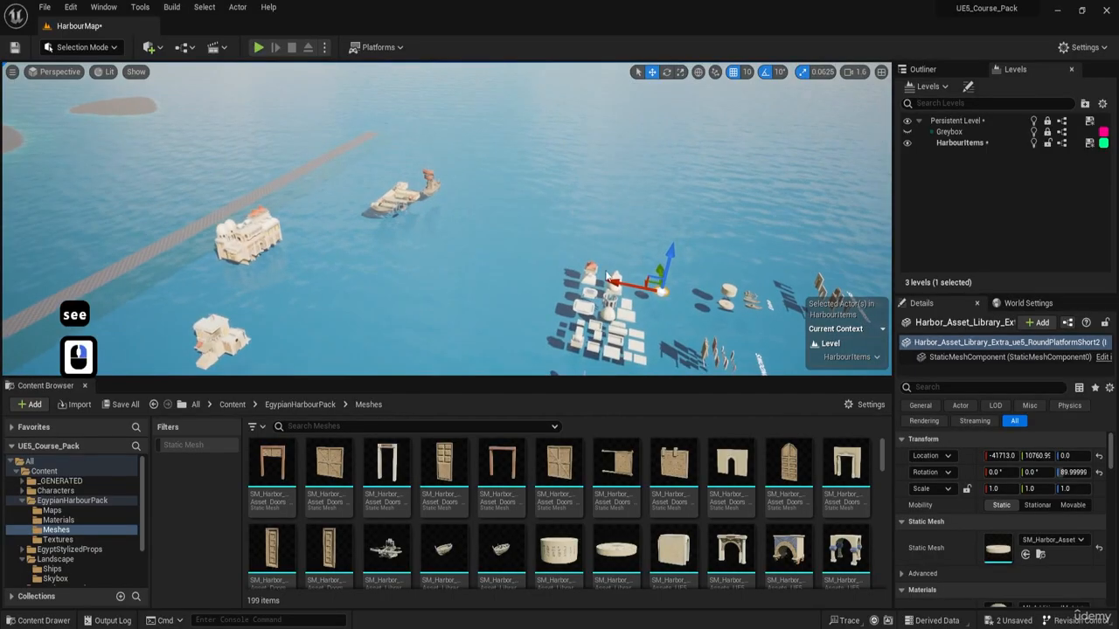
Step: Bring the copied round platform across the water to the bell tower, at X -11653 and Y 4270
{"action": "right_click_drag", "start_coordinate": [411, 180], "coordinate": [341, 166]}
{"action": "key", "text": "w"}
{"action": "key", "text": "a"}
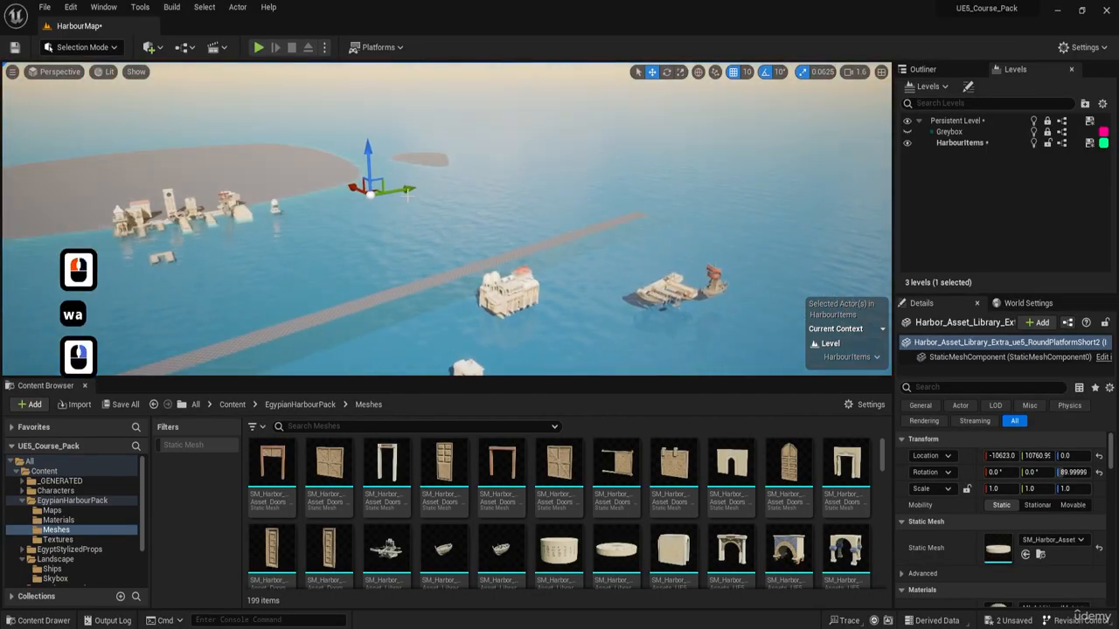
{"action": "key", "text": "f"}
{"action": "key", "text": "s"}
{"action": "key", "text": "a"}
{"action": "right_click_drag", "start_coordinate": [322, 203], "coordinate": [306, 217]}
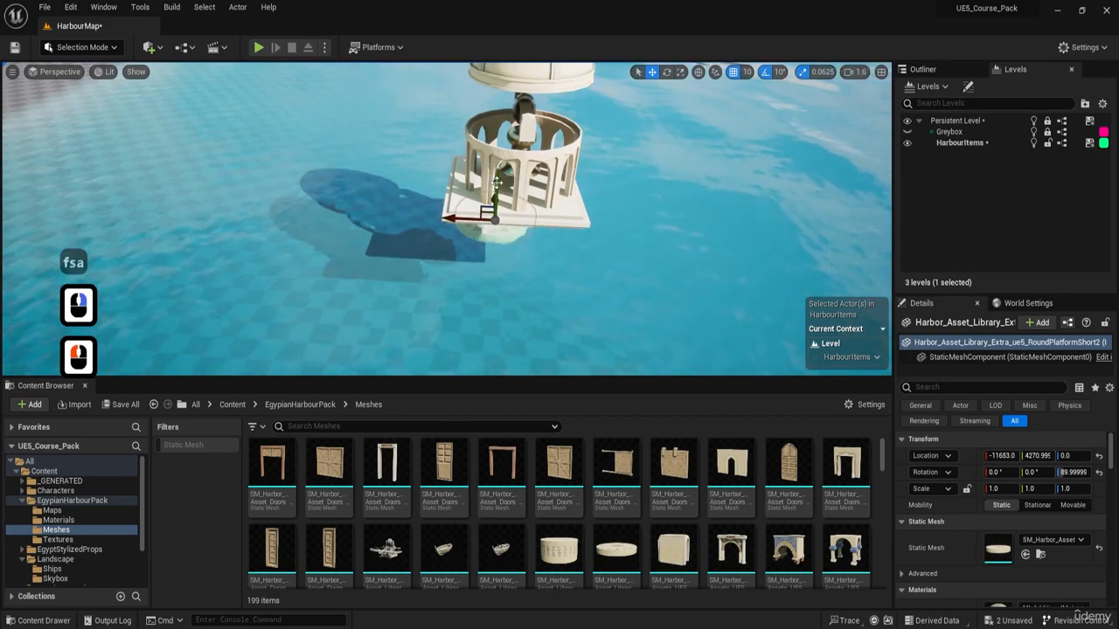
Step: Raise the round platform beside the bell tower to the height of the dome's base, at Z 720
{"action": "left_click_drag", "start_coordinate": [496, 183], "coordinate": [499, 105]}
{"action": "key", "text": "q"}
{"action": "key", "text": "a"}
{"action": "right_click_drag", "start_coordinate": [499, 105], "coordinate": [511, 63]}
{"action": "key", "text": "w"}
{"action": "key", "text": "e"}
{"action": "key", "text": "q"}
{"action": "key", "text": "w"}
{"action": "key", "text": "q"}
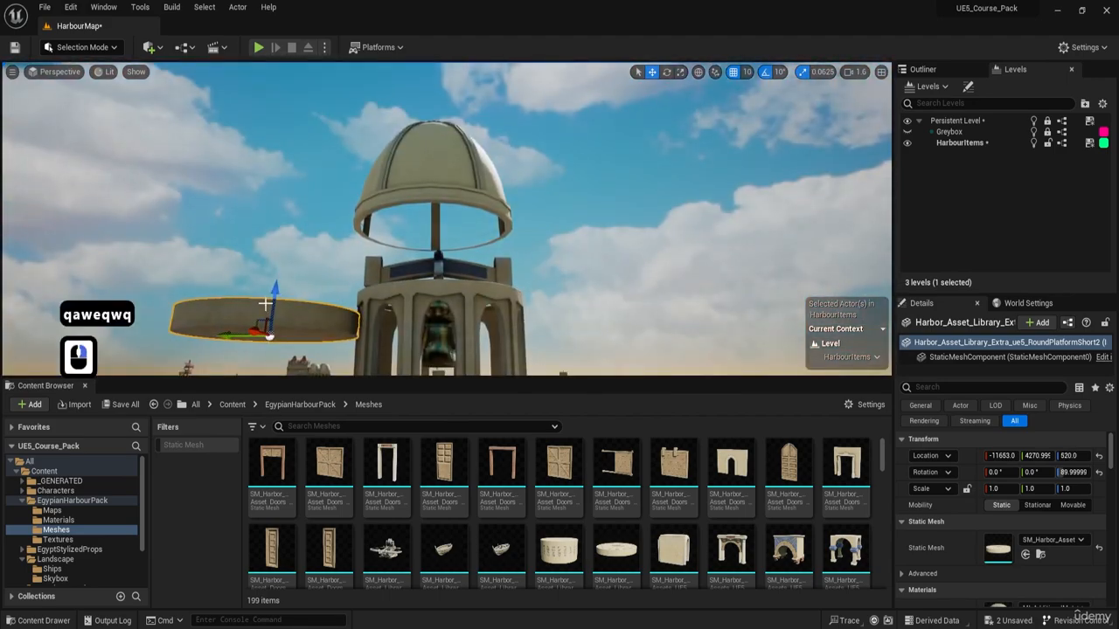
{"action": "right_click_drag", "start_coordinate": [265, 304], "coordinate": [276, 308]}
{"action": "left_click_drag", "start_coordinate": [244, 264], "coordinate": [245, 198]}
Step: Examine the bell, arches and round platform up close, including from beneath the square base
{"action": "right_click_drag", "start_coordinate": [245, 197], "coordinate": [350, 262]}
{"action": "key", "text": "a"}
{"action": "key", "text": "s"}
{"action": "key", "text": "a"}
{"action": "key", "text": "w"}
{"action": "key", "text": "e"}
{"action": "key", "text": "w"}
{"action": "key", "text": "a"}
{"action": "key", "text": "a"}
{"action": "key", "text": "w"}
{"action": "key", "text": "w"}
{"action": "key", "text": "q"}
{"action": "key", "text": "w"}
{"action": "key", "text": "s"}
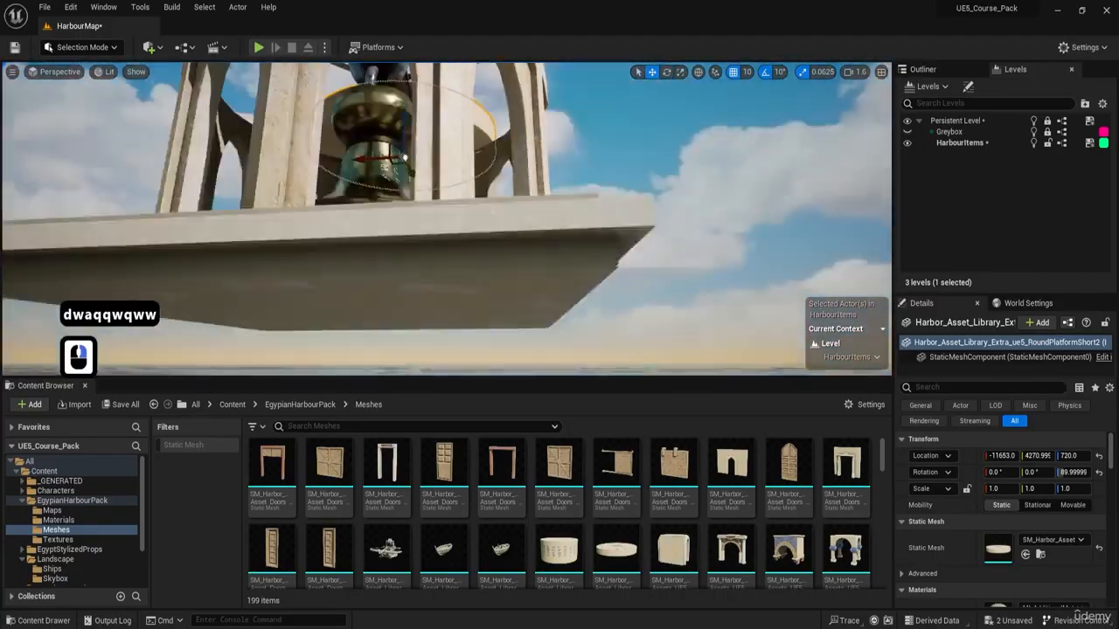
Step: Try flipping the round platform upside down by rotating it 180° about X, and undo the rotation
{"action": "key", "text": "e"}
{"action": "key", "text": "s"}
{"action": "mouse_move", "coordinate": [474, 183]}
{"action": "right_mouse_down"}
{"action": "mouse_move", "coordinate": [474, 250]}
{"action": "mouse_move", "coordinate": [474, 197]}
{"action": "right_mouse_up"}
{"action": "key", "text": "a"}
{"action": "key", "text": "e"}
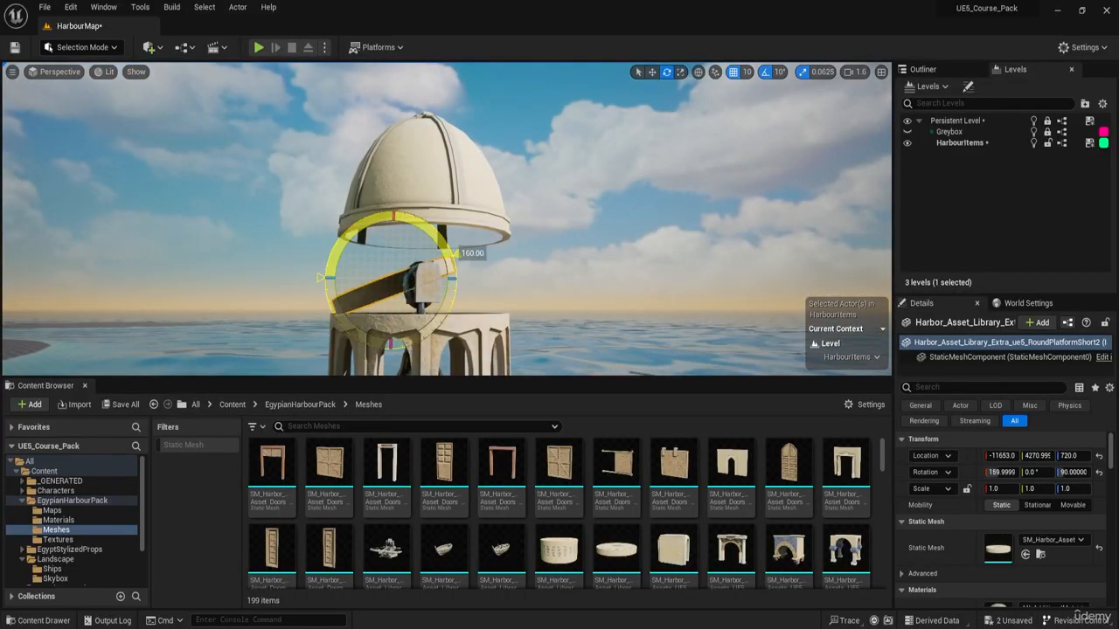
{"action": "key", "text": "w"}
{"action": "key", "text": "a"}
{"action": "key", "text": "e"}
{"action": "key", "text": "a"}
{"action": "key", "text": "e"}
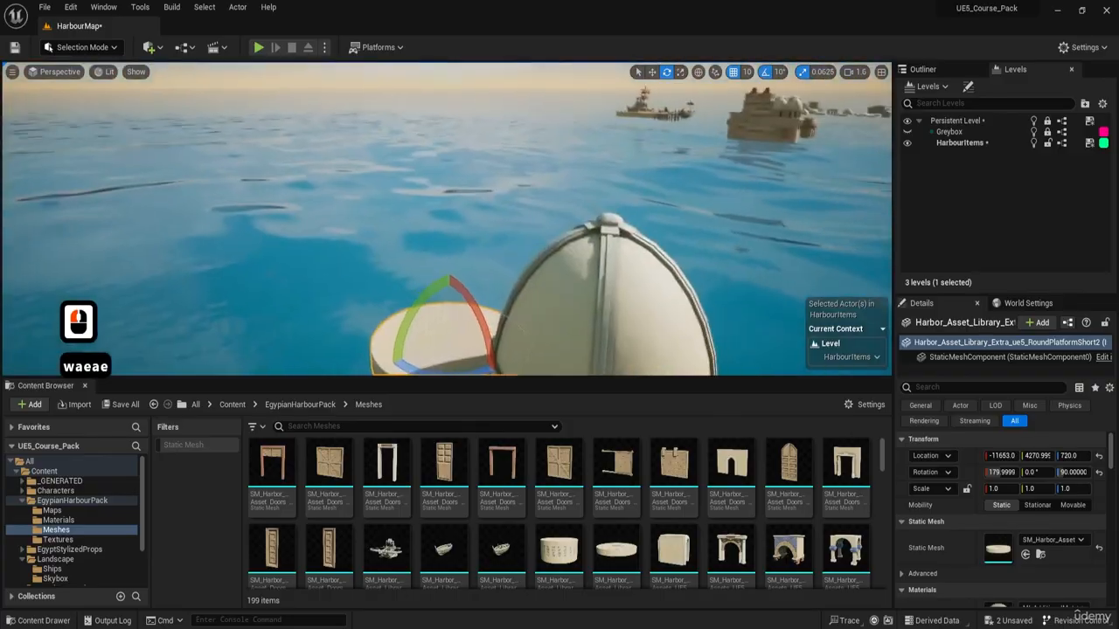
{"action": "key", "text": "a"}
{"action": "key", "text": "w"}
{"action": "key", "text": "ctrl+z"}
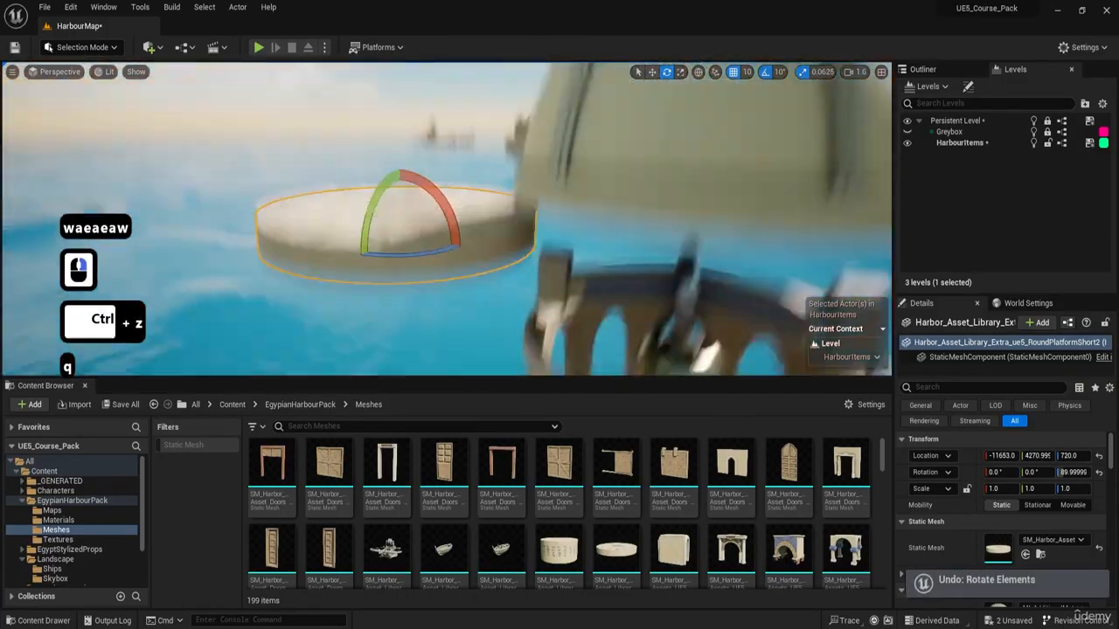
Step: Move the round platform directly under the dome, to X -11713 and Y 3910
{"action": "key", "text": "q"}
{"action": "key", "text": "a"}
{"action": "key", "text": "w"}
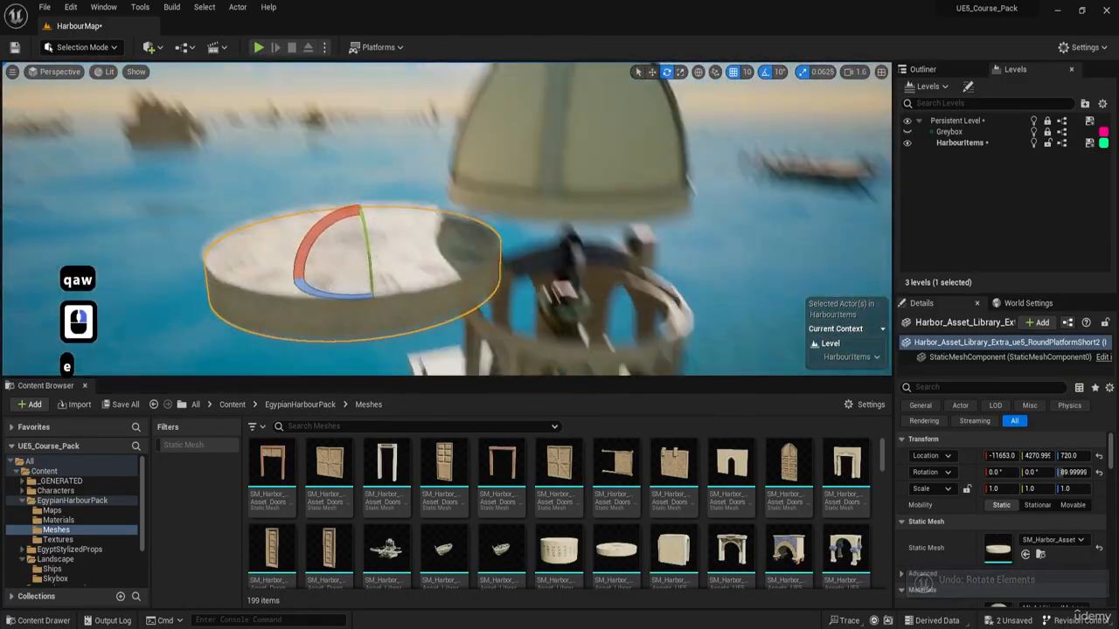
{"action": "key", "text": "e"}
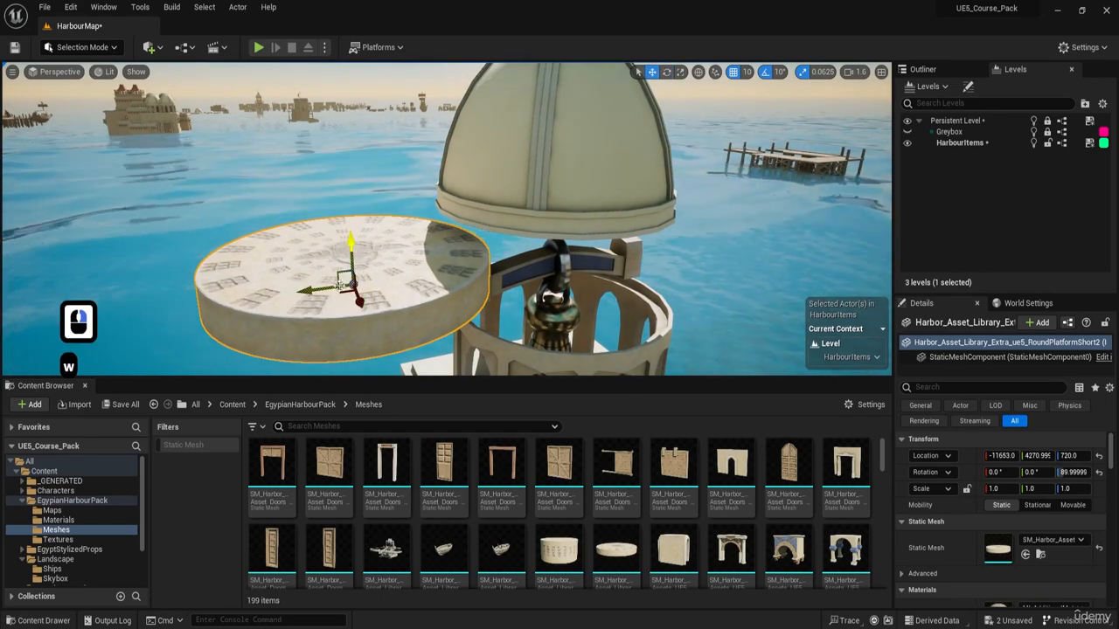
{"action": "left_click_drag", "start_coordinate": [541, 235], "coordinate": [540, 251]}
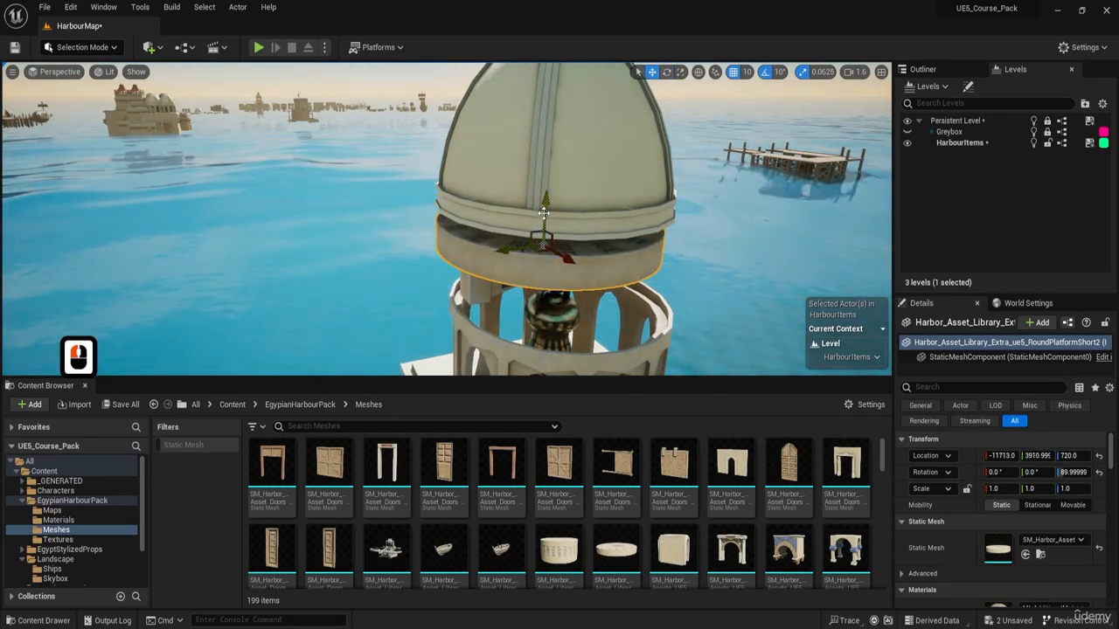
Step: Flatten the round platform to a Z scale of 0.1875 and fit it into the dome's rim at X -11733, Y 3900, Z 790
{"action": "key", "text": "e"}
{"action": "key", "text": "r"}
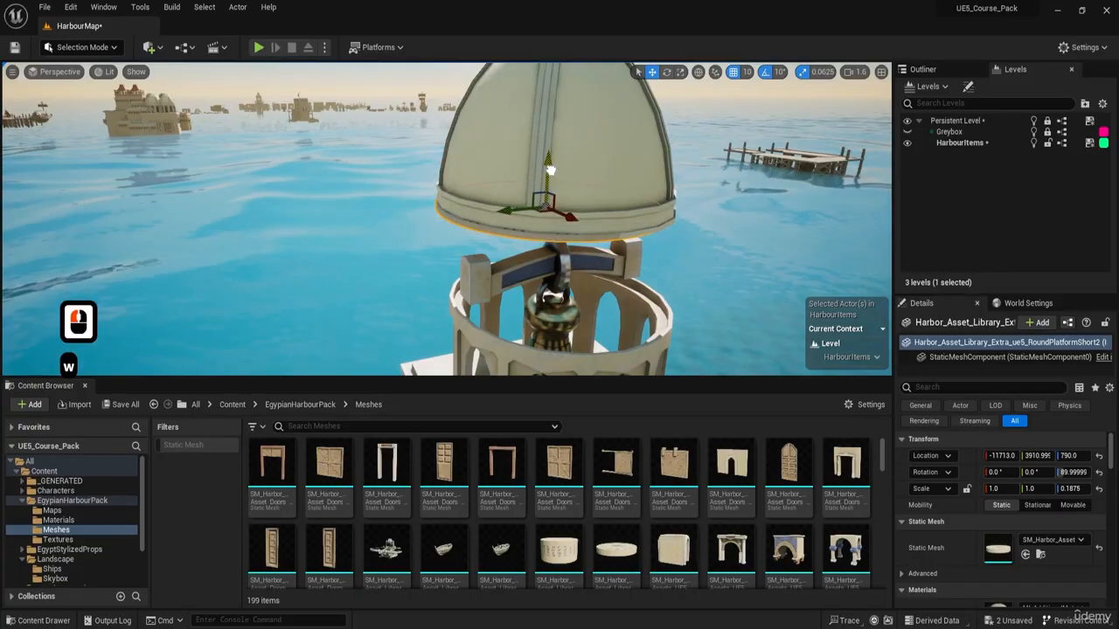
{"action": "key", "text": "d"}
{"action": "right_click_drag", "start_coordinate": [551, 171], "coordinate": [498, 96]}
{"action": "key", "text": "d"}
{"action": "key", "text": "q"}
{"action": "key", "text": "w"}
{"action": "key", "text": "q"}
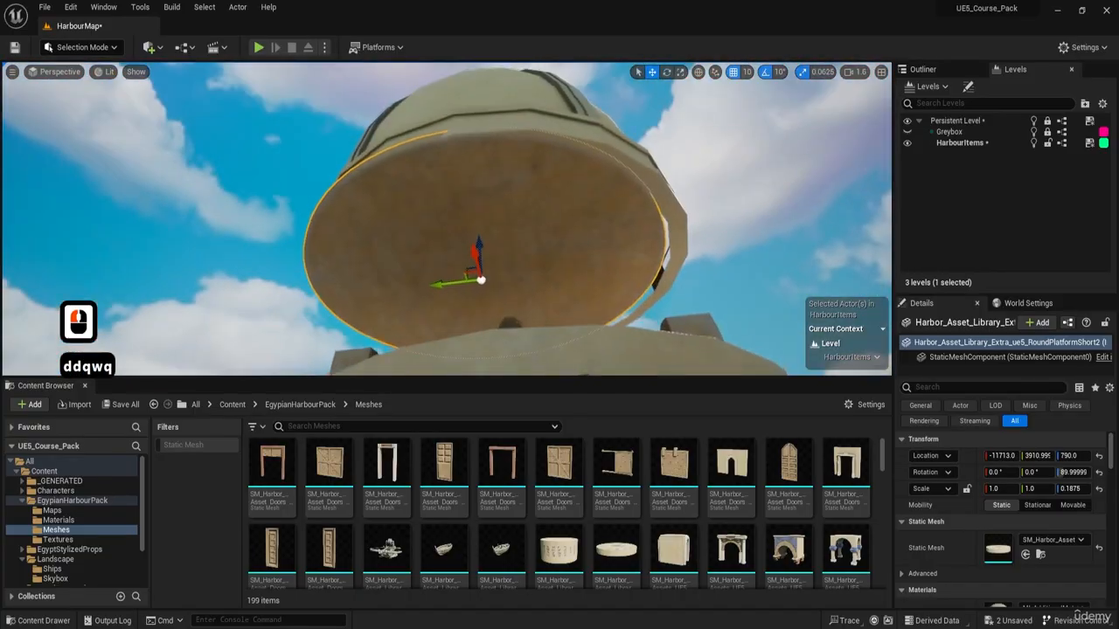
{"action": "right_click_drag", "start_coordinate": [459, 268], "coordinate": [458, 268]}
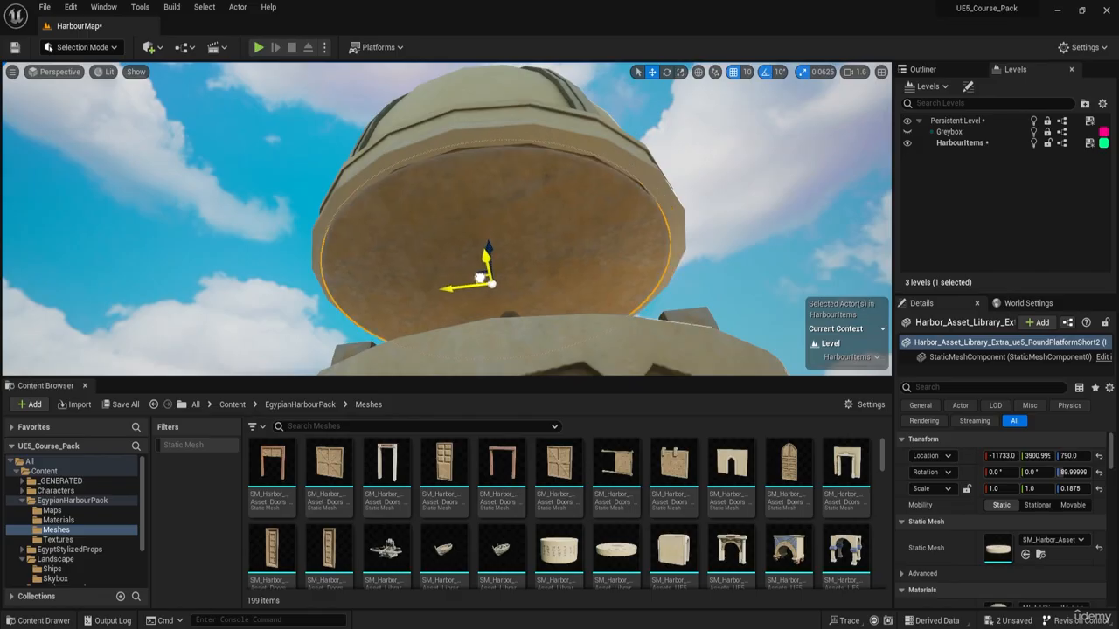
Step: Fine-tune the flattened platform's fit inside the dome's rim along X, to -11728
{"action": "key", "text": "g"}
{"action": "key", "text": "d"}
{"action": "right_click_drag", "start_coordinate": [479, 277], "coordinate": [507, 276]}
{"action": "key", "text": "d"}
{"action": "key", "text": "w"}
{"action": "key", "text": "q"}
{"action": "key", "text": "q"}
{"action": "key", "text": "w"}
{"action": "left_click", "coordinate": [539, 184]}
{"action": "key", "text": "a"}
{"action": "key", "text": "q"}
{"action": "key", "text": "e"}
{"action": "key", "text": "a"}
{"action": "key", "text": "d"}
{"action": "key", "text": "d"}
{"action": "key", "text": "w"}
{"action": "key", "text": "d"}
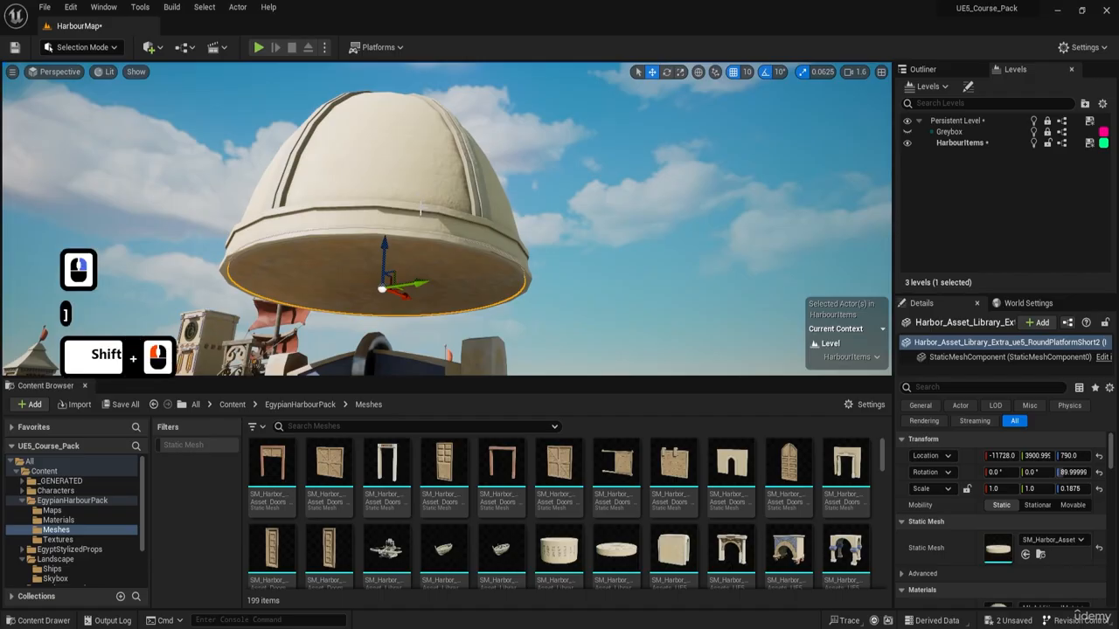
Step: Add the dome to the selection and lower it together with the flattened platform onto the circular arches, at Z 620
{"action": "left_click", "coordinate": [421, 209], "text": "shift"}
{"action": "key", "text": "s"}
{"action": "key", "text": "a"}
{"action": "key", "text": "e"}
{"action": "right_click_drag", "start_coordinate": [421, 209], "coordinate": [454, 184]}
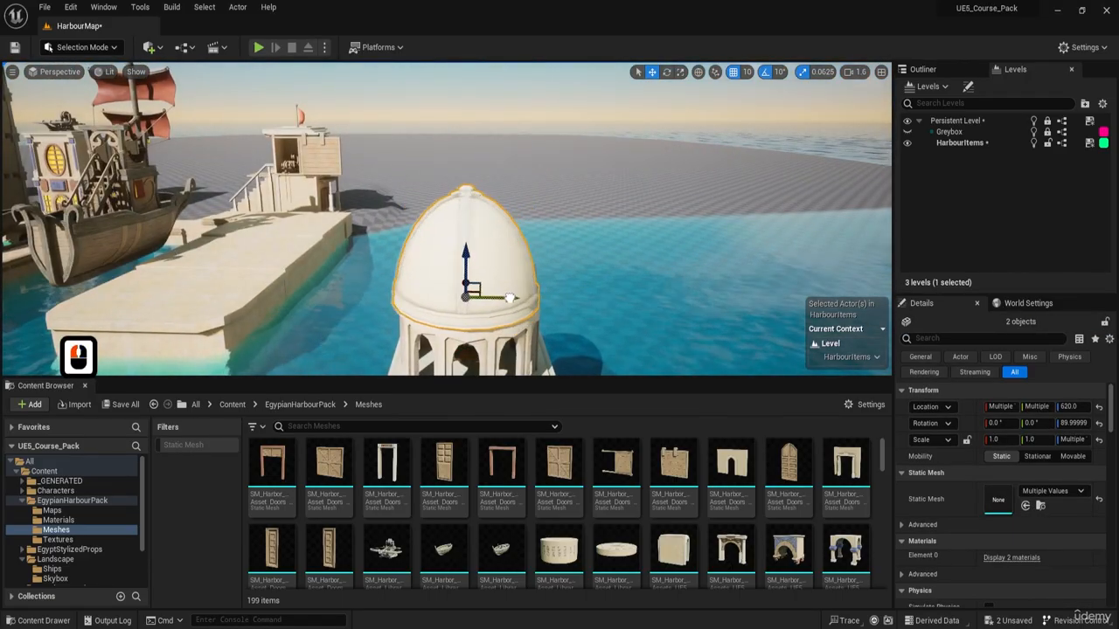
Step: Select the bell inside the arches and reposition it to X -11673 and Z 640 below the dome
{"action": "key", "text": "g"}
{"action": "right_click_drag", "start_coordinate": [474, 276], "coordinate": [474, 276]}
{"action": "key", "text": "q"}
{"action": "key", "text": "w"}
{"action": "left_click", "coordinate": [472, 275]}
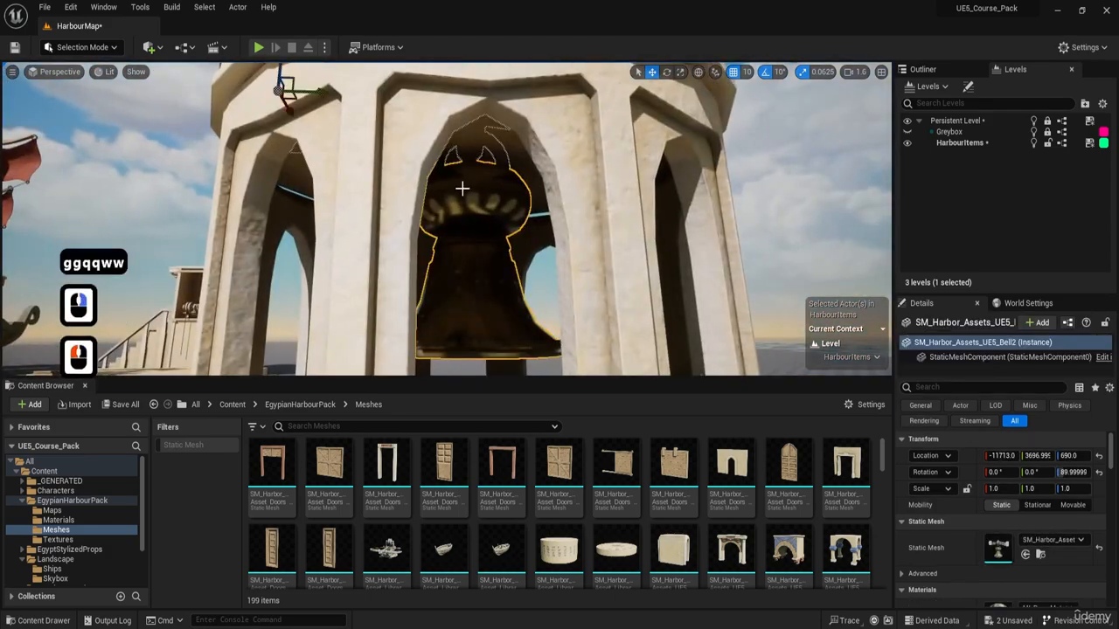
{"action": "right_click_drag", "start_coordinate": [459, 190], "coordinate": [459, 189]}
{"action": "key", "text": "w"}
{"action": "left_click_drag", "start_coordinate": [279, 81], "coordinate": [286, 125]}
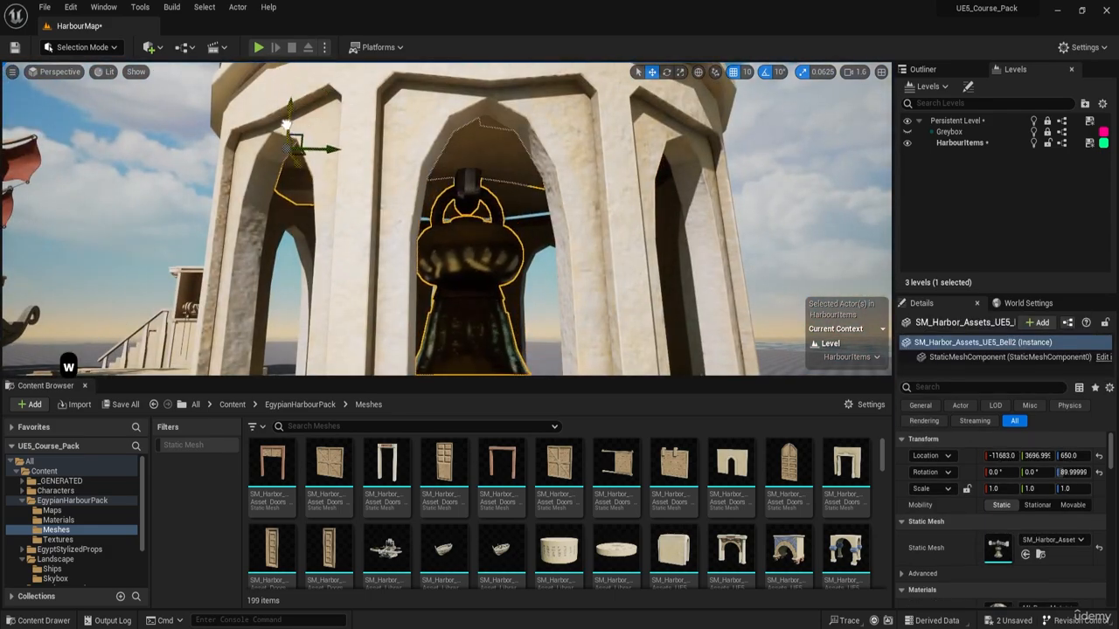
{"action": "key", "text": "s"}
{"action": "key", "text": "d"}
{"action": "right_click_drag", "start_coordinate": [379, 190], "coordinate": [380, 190]}
{"action": "key", "text": "w"}
{"action": "key", "text": "e"}
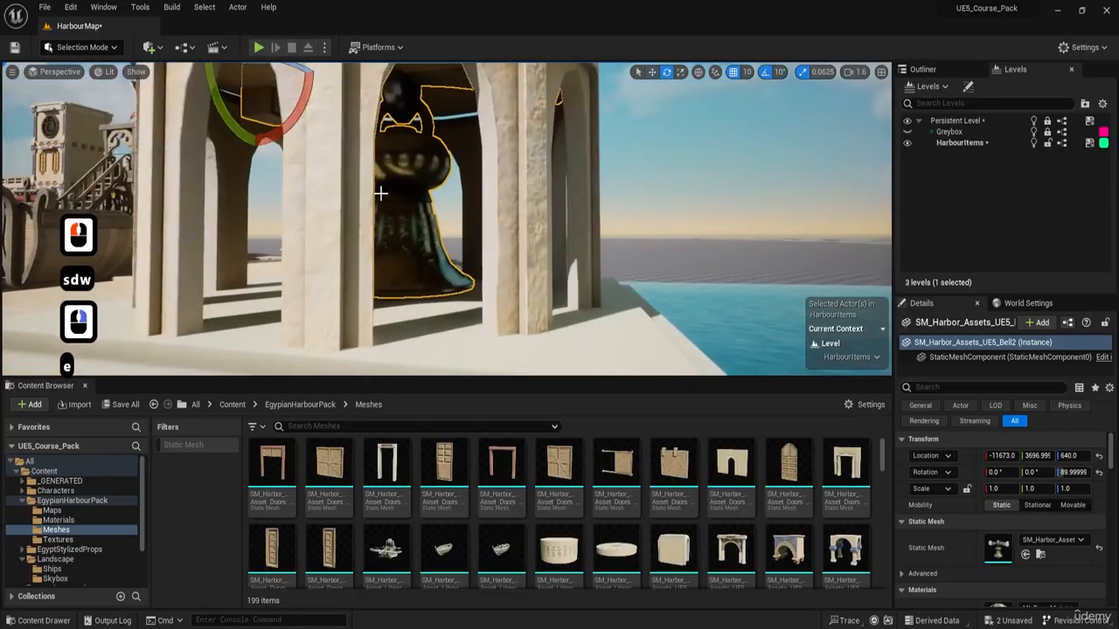
Step: Scale the bell down uniformly to 0.75 and shift it to X -11663, Y 3747 and Z 620
{"action": "key", "text": "r"}
{"action": "left_click_drag", "start_coordinate": [255, 83], "coordinate": [296, 80]}
{"action": "key", "text": "w"}
{"action": "key", "text": "a"}
{"action": "right_click_drag", "start_coordinate": [306, 91], "coordinate": [347, 95]}
{"action": "key", "text": "d"}
{"action": "key", "text": "a"}
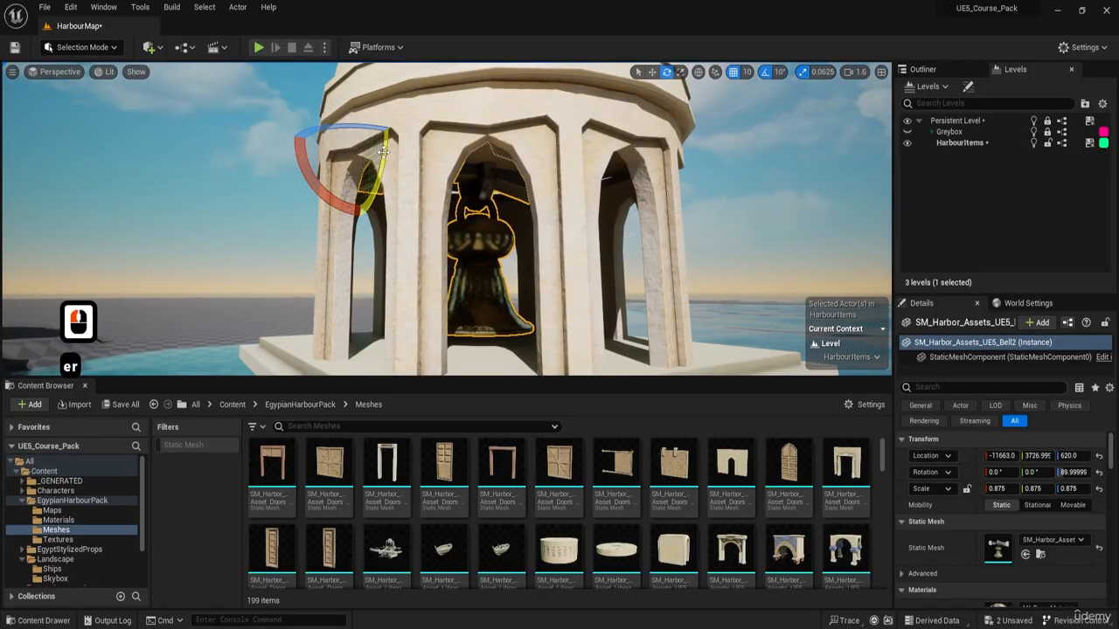
{"action": "key", "text": "w"}
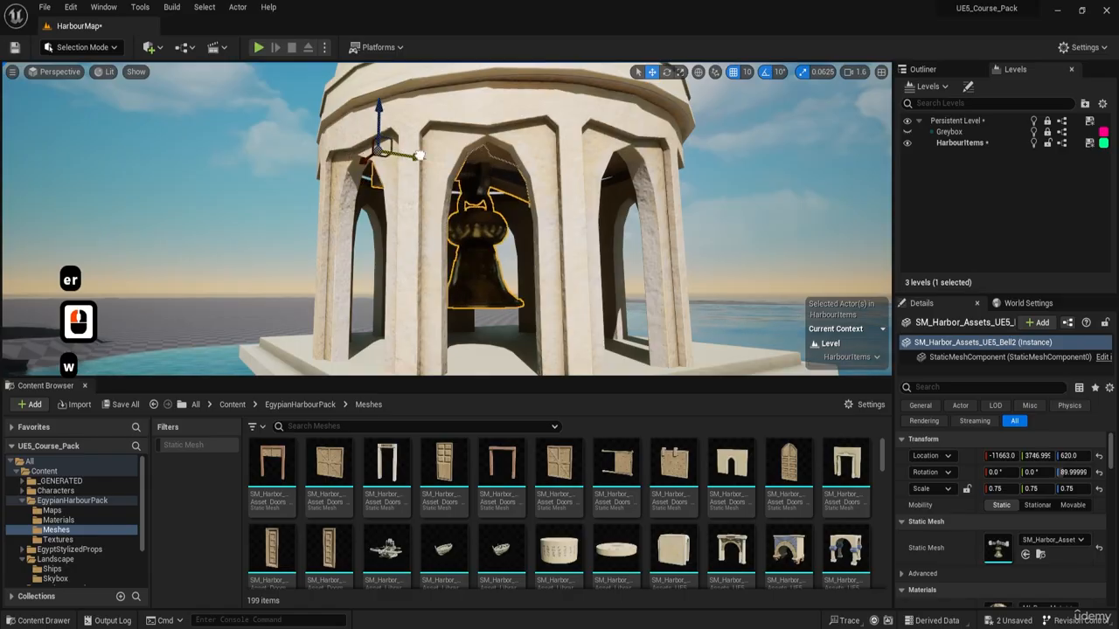
Step: Lower the bell slightly to Z 610 and check how its crossbeam ends fit between the arches
{"action": "left_click", "coordinate": [419, 155]}
{"action": "right_click_drag", "start_coordinate": [380, 115], "coordinate": [380, 116]}
{"action": "key", "text": "d"}
{"action": "key", "text": "w"}
{"action": "scroll", "coordinate": [380, 116], "scroll_direction": "down", "scroll_amount": 4}
{"action": "key", "text": "w"}
{"action": "scroll", "coordinate": [570, 137], "scroll_direction": "down", "scroll_amount": 4}
{"action": "key", "text": "d"}
{"action": "key", "text": "d"}
{"action": "key", "text": "d"}
{"action": "key", "text": "d"}
{"action": "right_click_drag", "start_coordinate": [571, 136], "coordinate": [571, 136]}
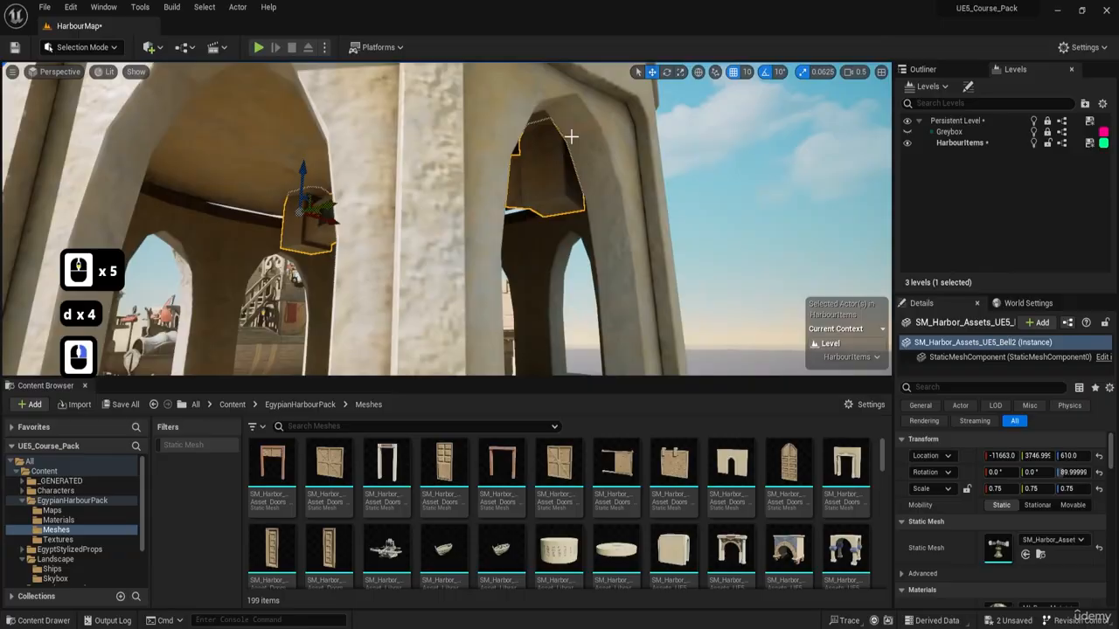
Step: Select the dome together with the flattened platform and lower them onto the arches, to Z 600
{"action": "left_click", "coordinate": [319, 149]}
{"action": "key", "text": "s"}
{"action": "right_click_drag", "start_coordinate": [405, 155], "coordinate": [405, 155]}
{"action": "key", "text": "e"}
{"action": "left_click", "coordinate": [477, 132], "text": "shift"}
{"action": "key", "text": "s"}
{"action": "key", "text": "a"}
{"action": "right_click_drag", "start_coordinate": [477, 133], "coordinate": [477, 133]}
{"action": "left_click_drag", "start_coordinate": [451, 162], "coordinate": [455, 177]}
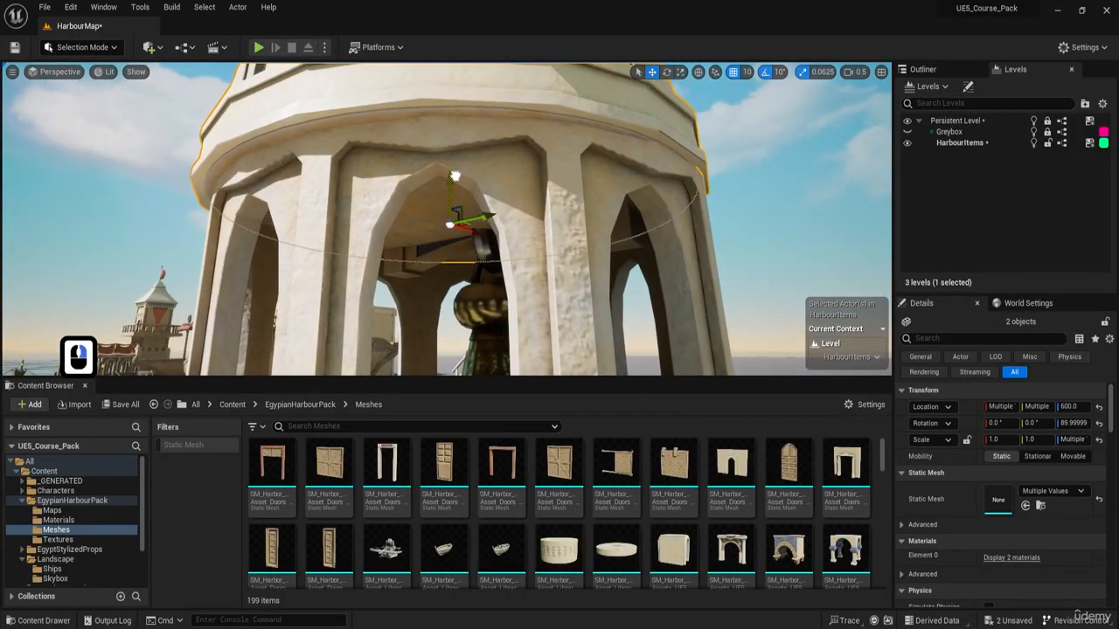
Step: Select the bell inside the arches and reposition it to X -11713 and Z 600
{"action": "key", "text": "g"}
{"action": "key", "text": "w"}
{"action": "right_click_drag", "start_coordinate": [373, 234], "coordinate": [374, 234]}
{"action": "key", "text": "q"}
{"action": "key", "text": "d"}
{"action": "key", "text": "d"}
{"action": "key", "text": "w"}
{"action": "key", "text": "a"}
{"action": "left_click", "coordinate": [387, 244]}
{"action": "key", "text": "s"}
{"action": "key", "text": "d"}
{"action": "right_click_drag", "start_coordinate": [431, 172], "coordinate": [324, 166]}
{"action": "key", "text": "d"}
{"action": "key", "text": "q"}
{"action": "key", "text": "d"}
{"action": "key", "text": "a"}
{"action": "key", "text": "d"}
{"action": "key", "text": "s"}
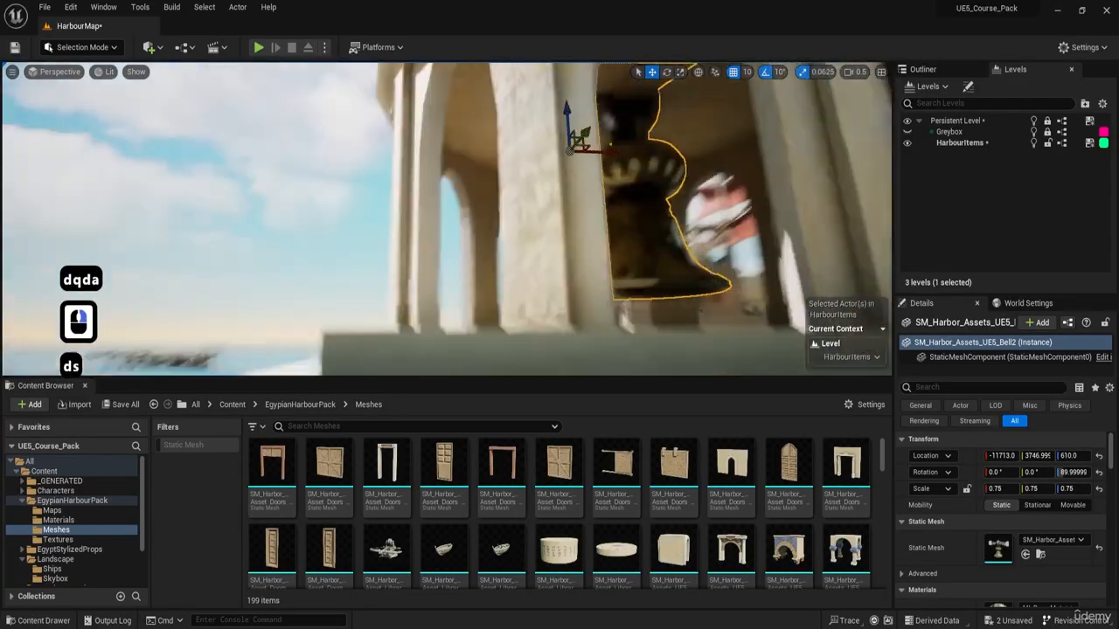
{"action": "right_click_drag", "start_coordinate": [525, 106], "coordinate": [590, 143]}
{"action": "key", "text": "e"}
{"action": "key", "text": "s"}
{"action": "key", "text": "d"}
Step: Try tilting the bell by -50 degrees inside the arches, undo the rotation and inspect the bell from another side
{"action": "key", "text": "e"}
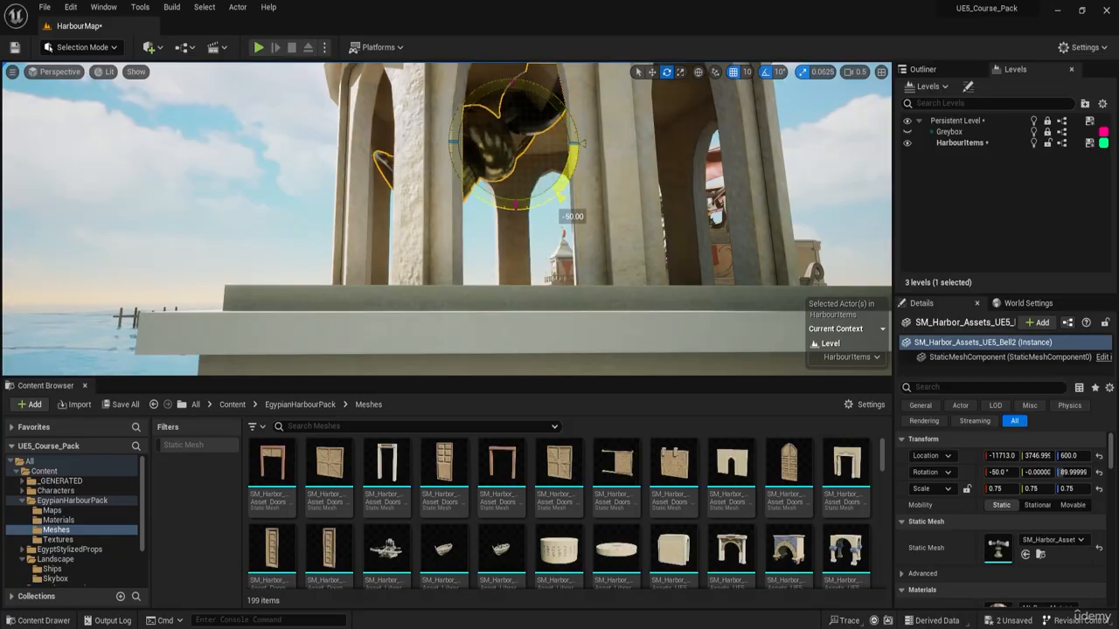
{"action": "key", "text": "ctrl+z"}
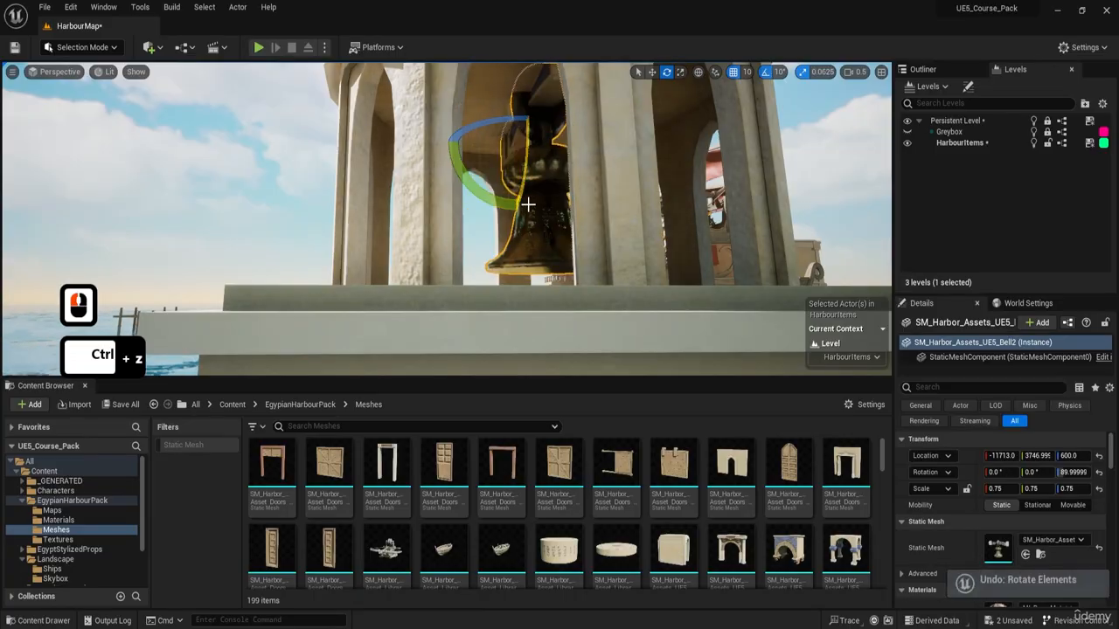
{"action": "key", "text": "a"}
{"action": "key", "text": "a"}
{"action": "right_click_drag", "start_coordinate": [477, 185], "coordinate": [528, 204]}
{"action": "key", "text": "e"}
{"action": "key", "text": "w"}
{"action": "key", "text": "w"}
{"action": "key", "text": "w"}
{"action": "key", "text": "w"}
{"action": "key", "text": "w"}
{"action": "key", "text": "w"}
{"action": "key", "text": "q"}
{"action": "key", "text": "d"}
{"action": "key", "text": "s"}
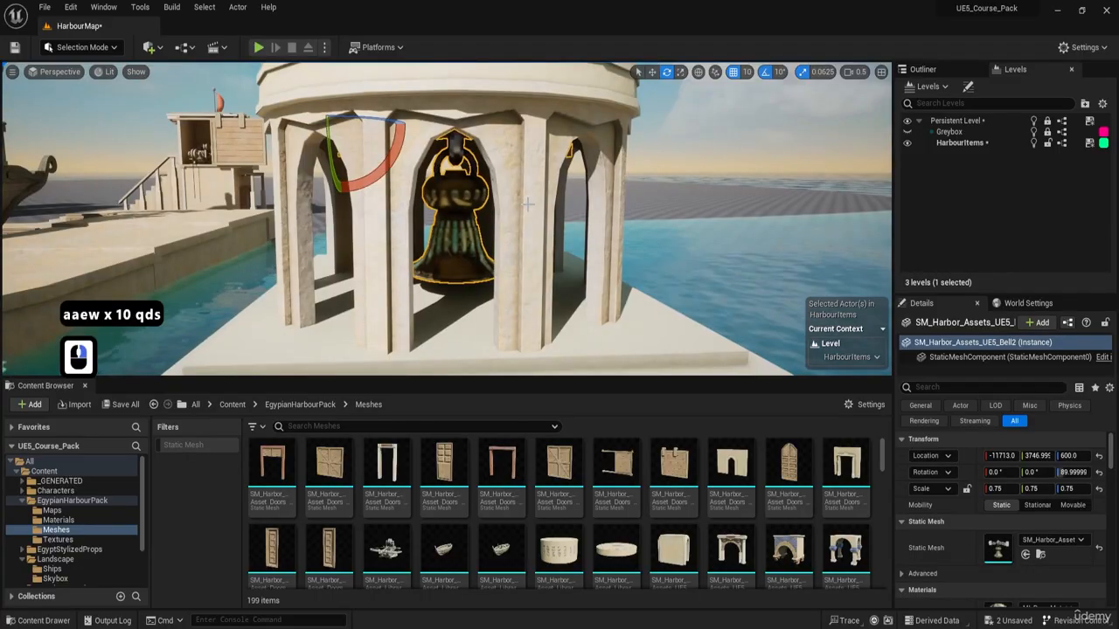
Step: Try tilting the bell by 30 degrees inside the arches and undo the rotation
{"action": "key", "text": "d"}
{"action": "key", "text": "w"}
{"action": "right_click_drag", "start_coordinate": [516, 208], "coordinate": [389, 159]}
{"action": "key", "text": "d"}
{"action": "key", "text": "w"}
{"action": "key", "text": "q"}
{"action": "key", "text": "d"}
{"action": "key", "text": "d"}
{"action": "key", "text": "d"}
{"action": "key", "text": "e"}
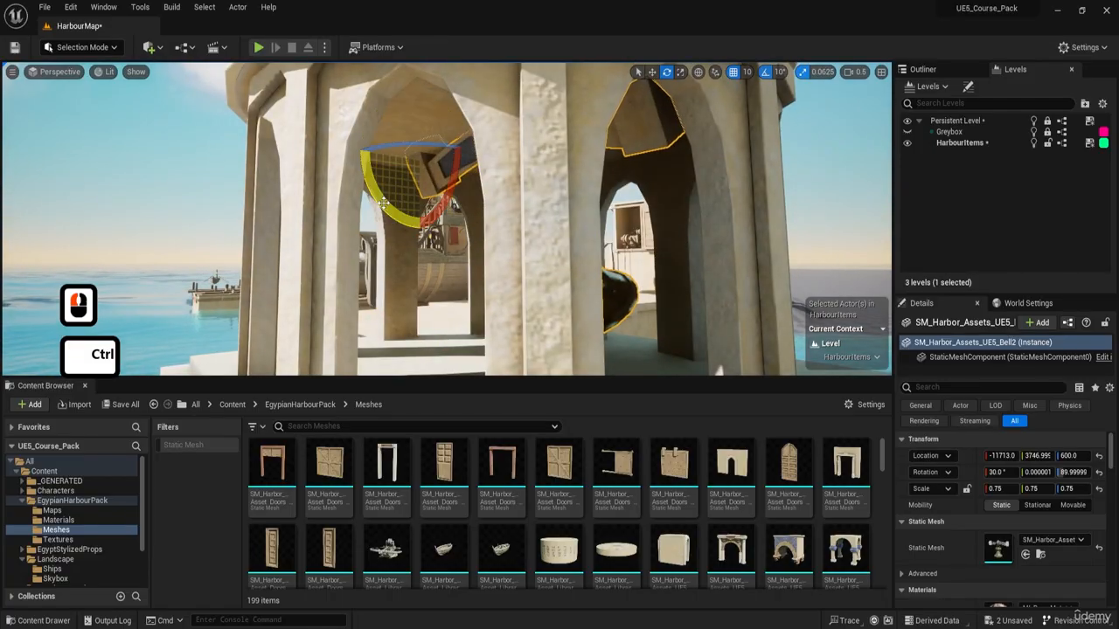
{"action": "key", "text": "ctrl+z"}
Step: Try a smaller tilt of -10 degrees on the bell and undo the rotation
{"action": "key", "text": "w"}
{"action": "key", "text": "a"}
{"action": "right_click_drag", "start_coordinate": [382, 203], "coordinate": [312, 227]}
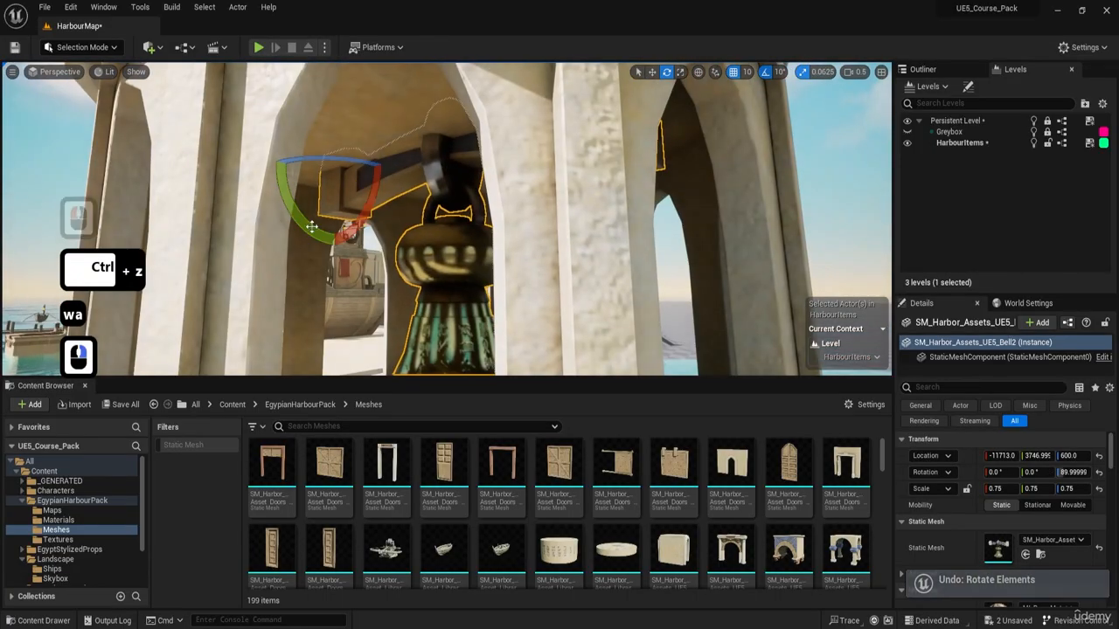
{"action": "left_click_drag", "start_coordinate": [311, 227], "coordinate": [363, 252]}
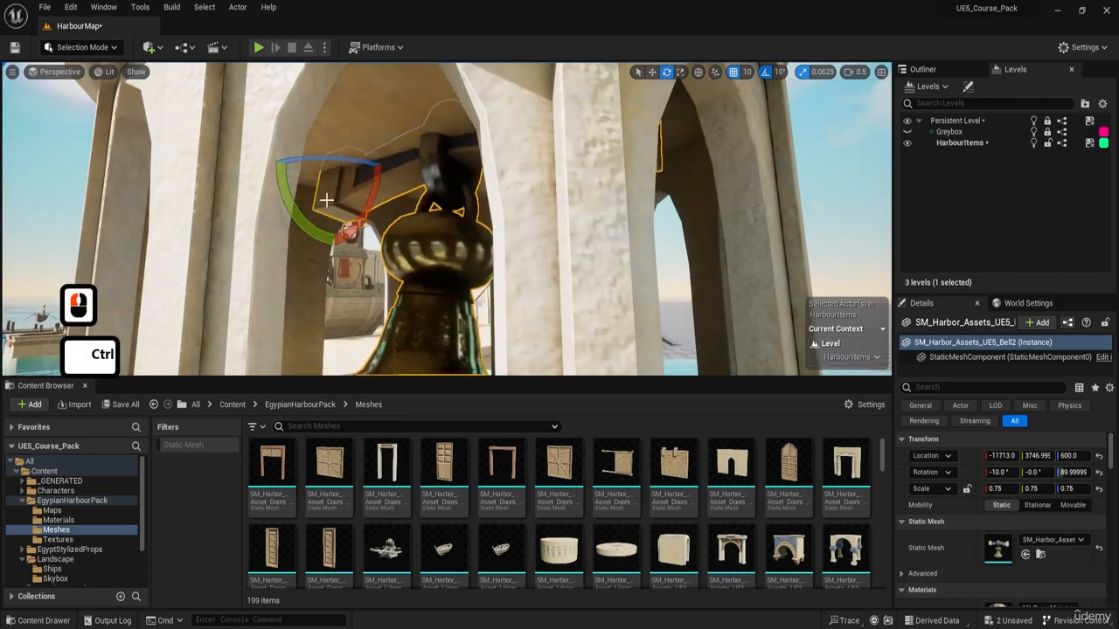
{"action": "key", "text": "ctrl+z"}
Step: Shift the bell to X -11723 and check its crossbeam up close beneath the dome
{"action": "key", "text": "a"}
{"action": "key", "text": "a"}
{"action": "key", "text": "w"}
{"action": "right_click_drag", "start_coordinate": [363, 252], "coordinate": [363, 252]}
{"action": "key", "text": "d"}
{"action": "right_click_drag", "start_coordinate": [347, 182], "coordinate": [346, 182]}
{"action": "key", "text": "s"}
{"action": "key", "text": "d"}
{"action": "key", "text": "s"}
{"action": "key", "text": "w"}
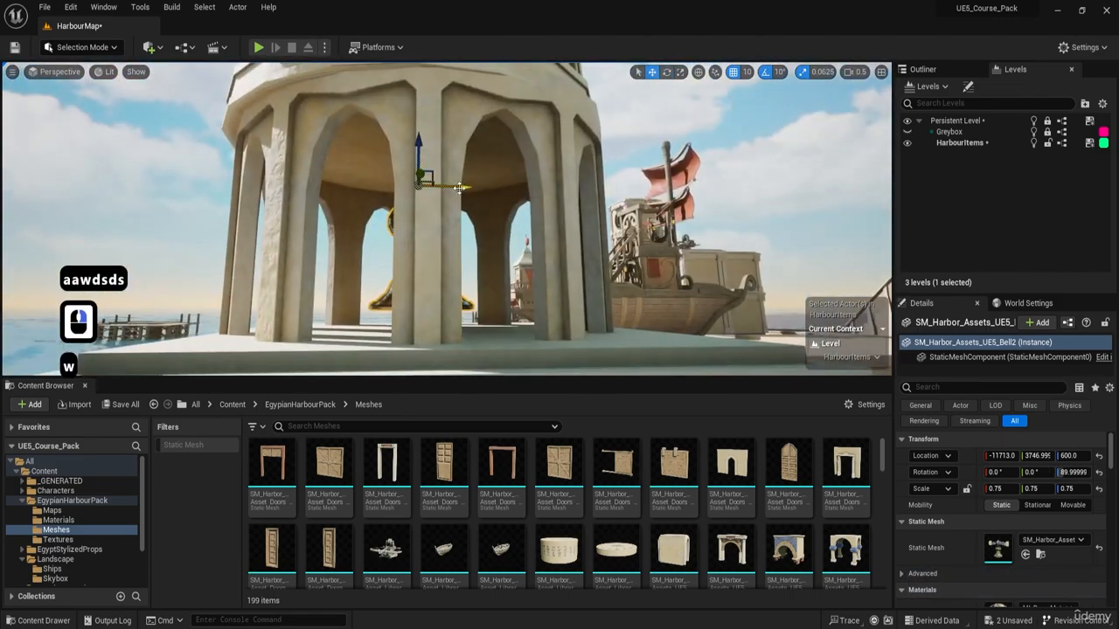
{"action": "key", "text": "a"}
{"action": "key", "text": "w"}
{"action": "right_click_drag", "start_coordinate": [452, 188], "coordinate": [453, 188]}
{"action": "key", "text": "w"}
{"action": "key", "text": "e"}
{"action": "key", "text": "a"}
{"action": "key", "text": "a"}
{"action": "key", "text": "w"}
{"action": "right_click_drag", "start_coordinate": [340, 142], "coordinate": [340, 143]}
{"action": "key", "text": "a"}
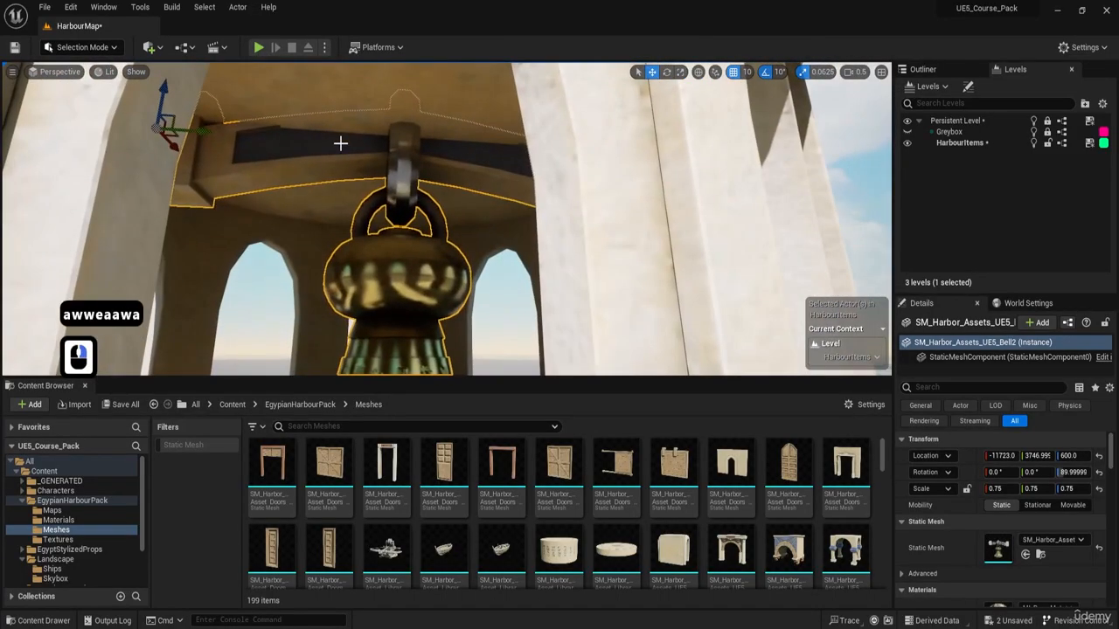
Step: Switch the editor from Selection mode to Modeling mode with the bell still selected
{"action": "key", "text": "ctrl"}
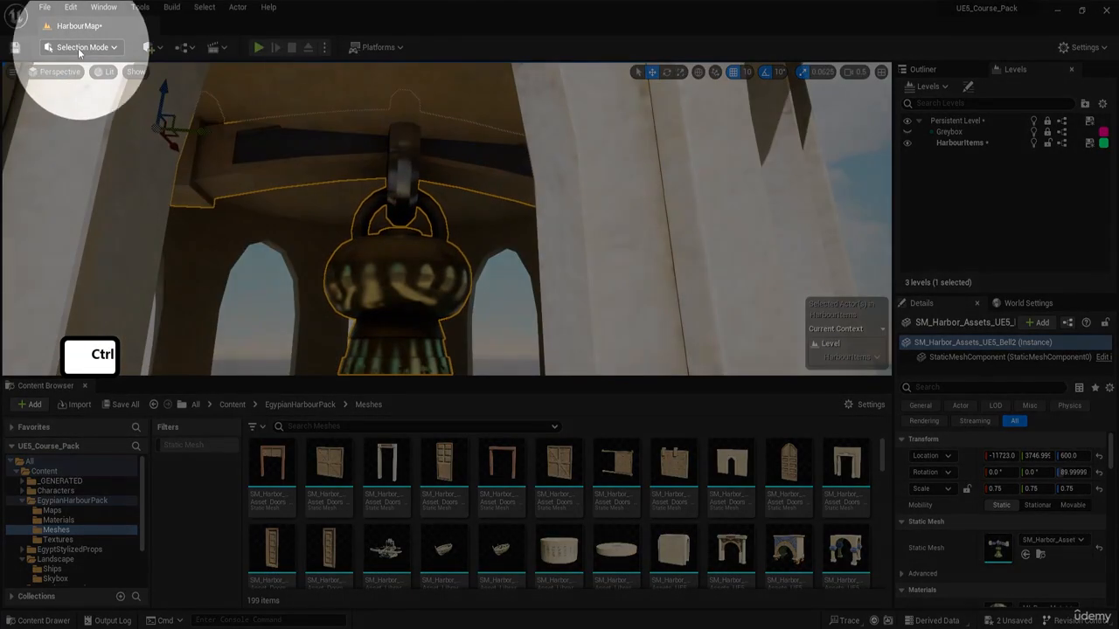
{"action": "left_click", "coordinate": [78, 48]}
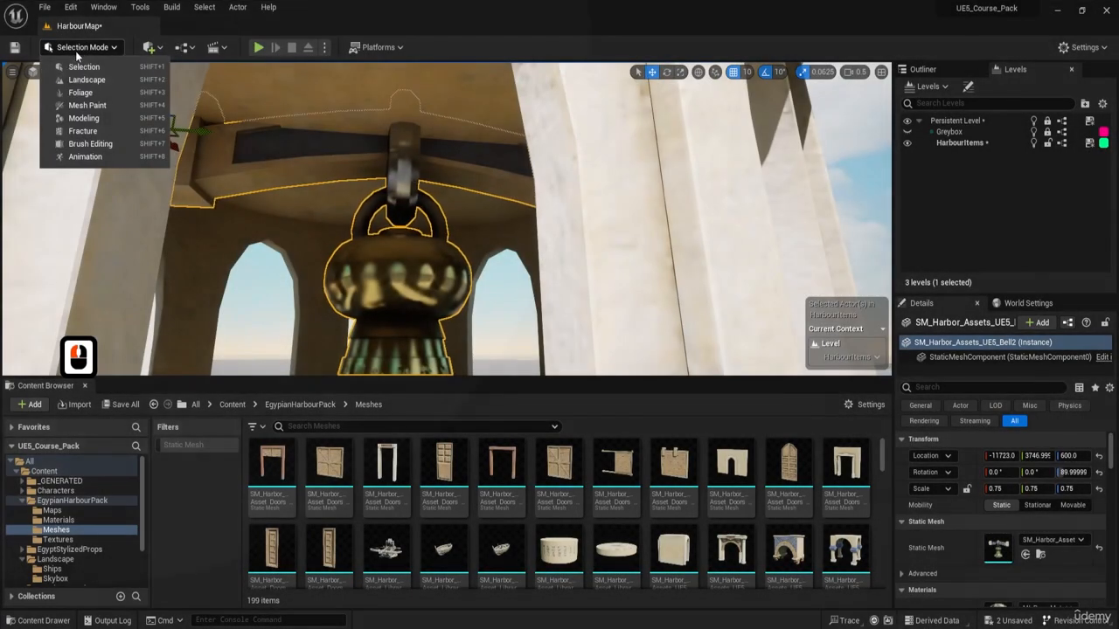
{"action": "left_click", "coordinate": [84, 118]}
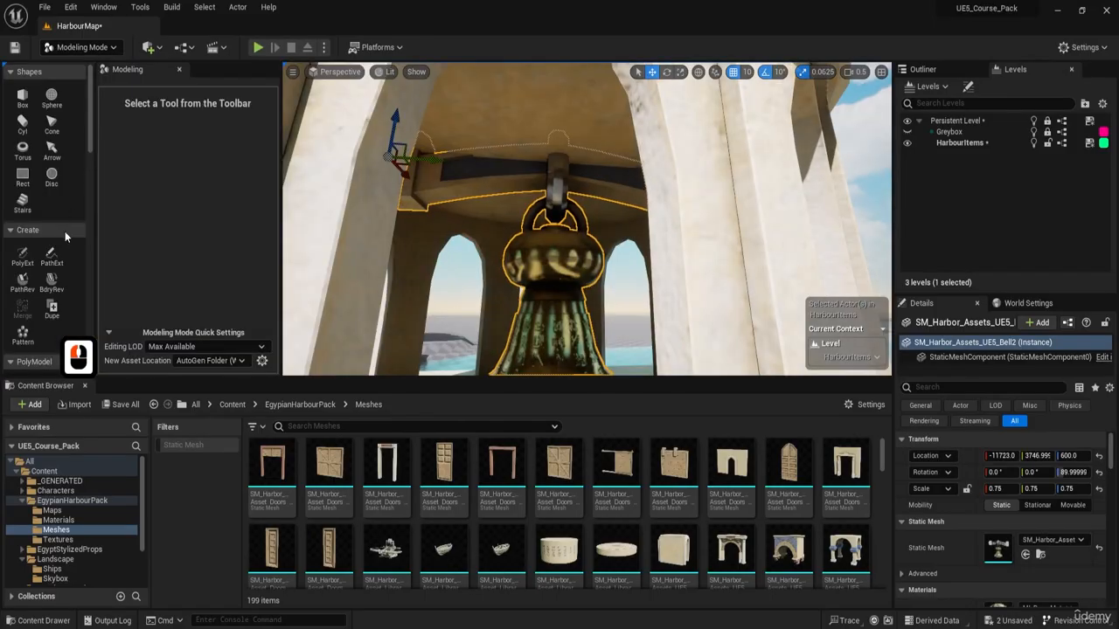
Step: Look through the modeling tools from Shapes to Transform for one that separates a mesh into parts
{"action": "scroll", "coordinate": [63, 274], "scroll_direction": "down", "scroll_amount": 4}
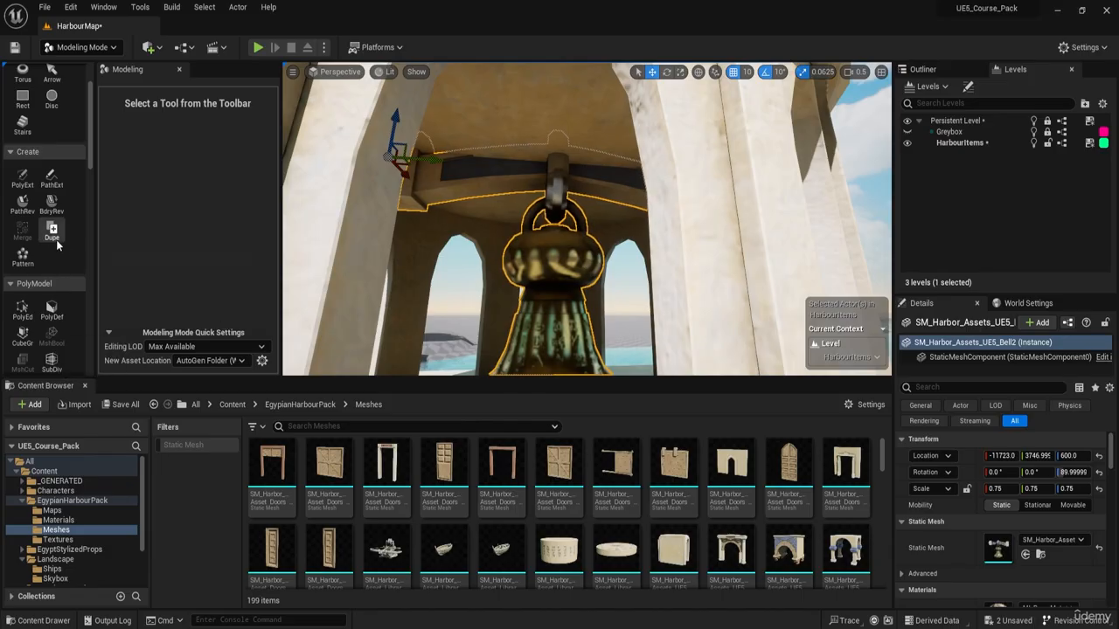
{"action": "scroll", "coordinate": [54, 241], "scroll_direction": "up", "scroll_amount": 5}
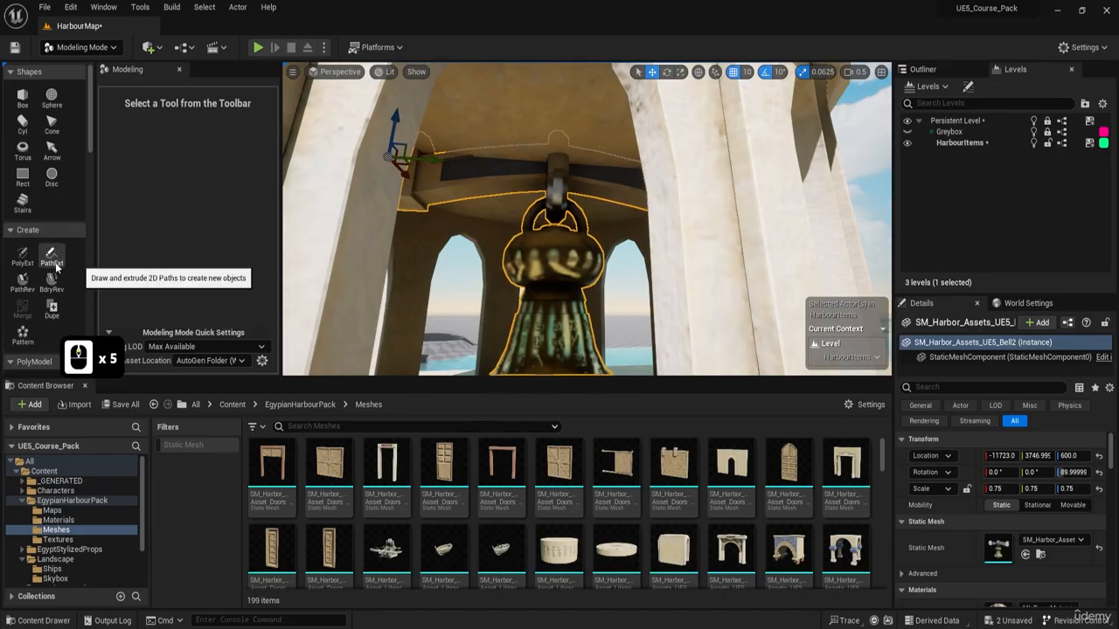
{"action": "scroll", "coordinate": [35, 284], "scroll_direction": "down", "scroll_amount": 8}
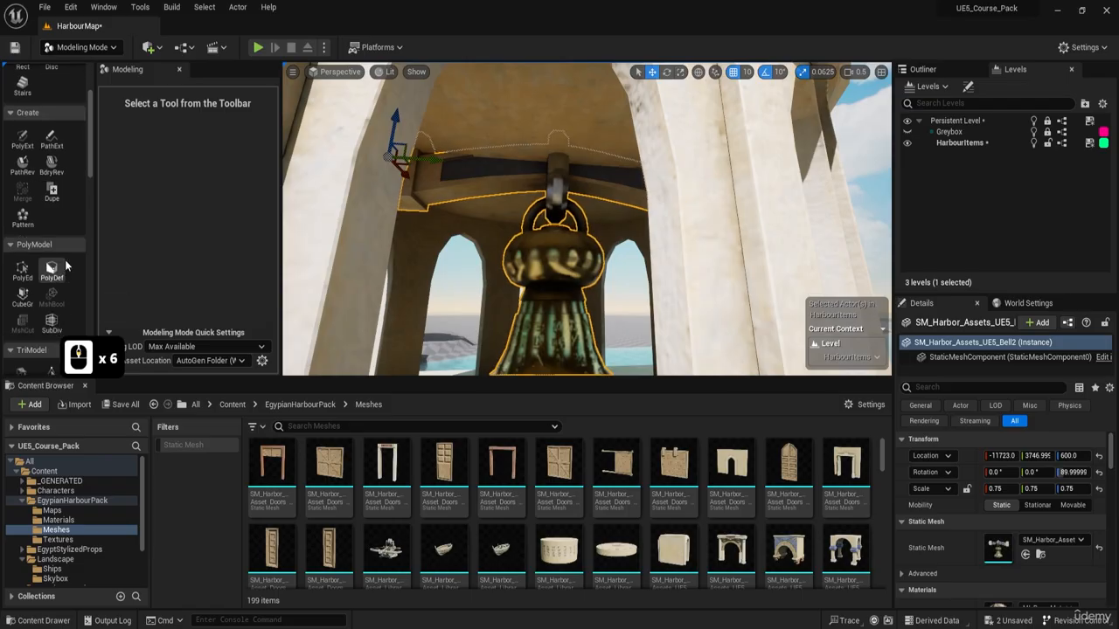
{"action": "scroll", "coordinate": [65, 286], "scroll_direction": "down", "scroll_amount": 11}
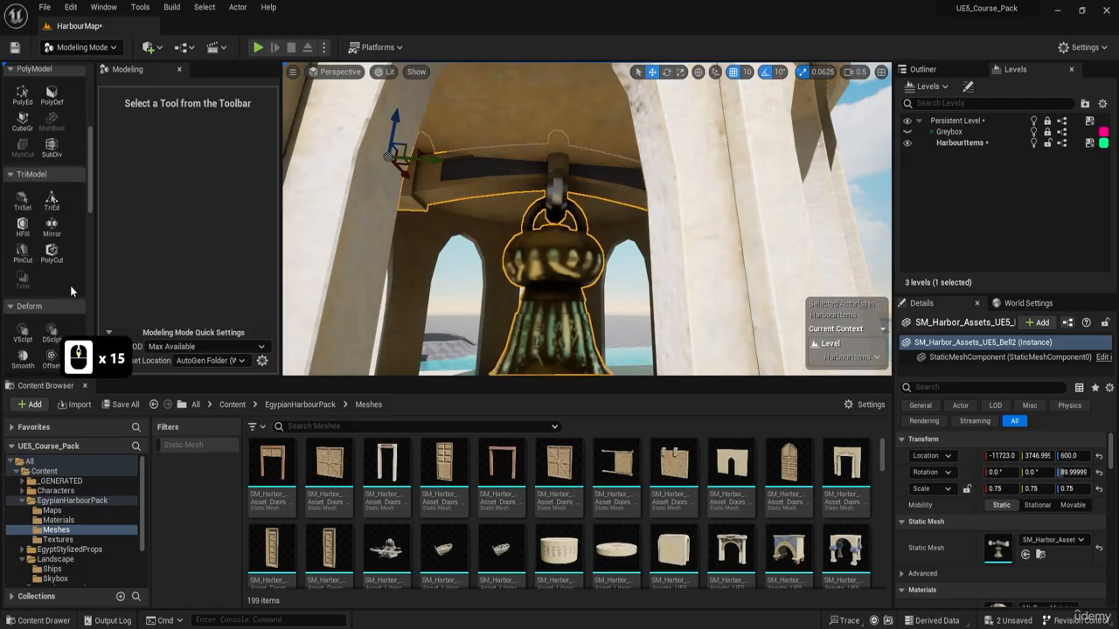
{"action": "scroll", "coordinate": [74, 298], "scroll_direction": "down", "scroll_amount": 10}
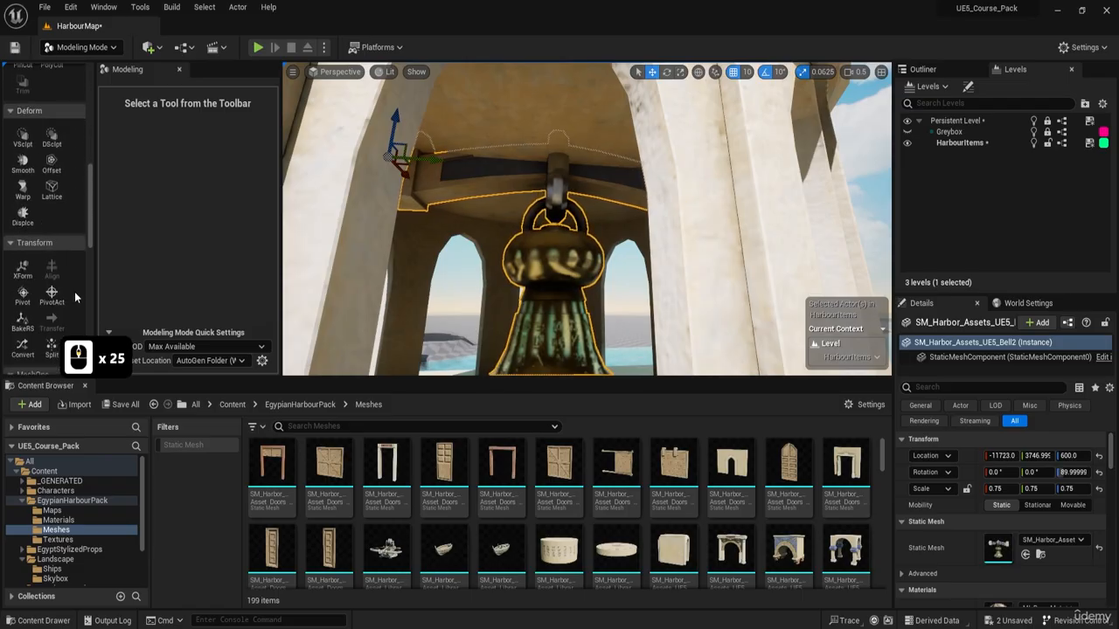
{"action": "scroll", "coordinate": [75, 298], "scroll_direction": "down", "scroll_amount": 13}
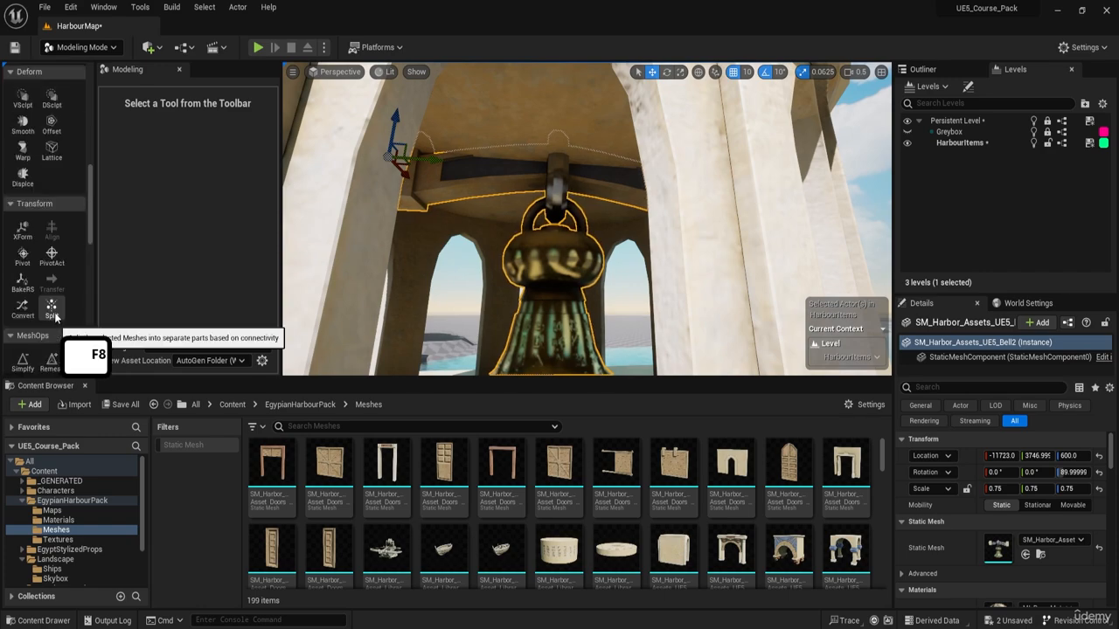
{"action": "key", "text": "ctrl"}
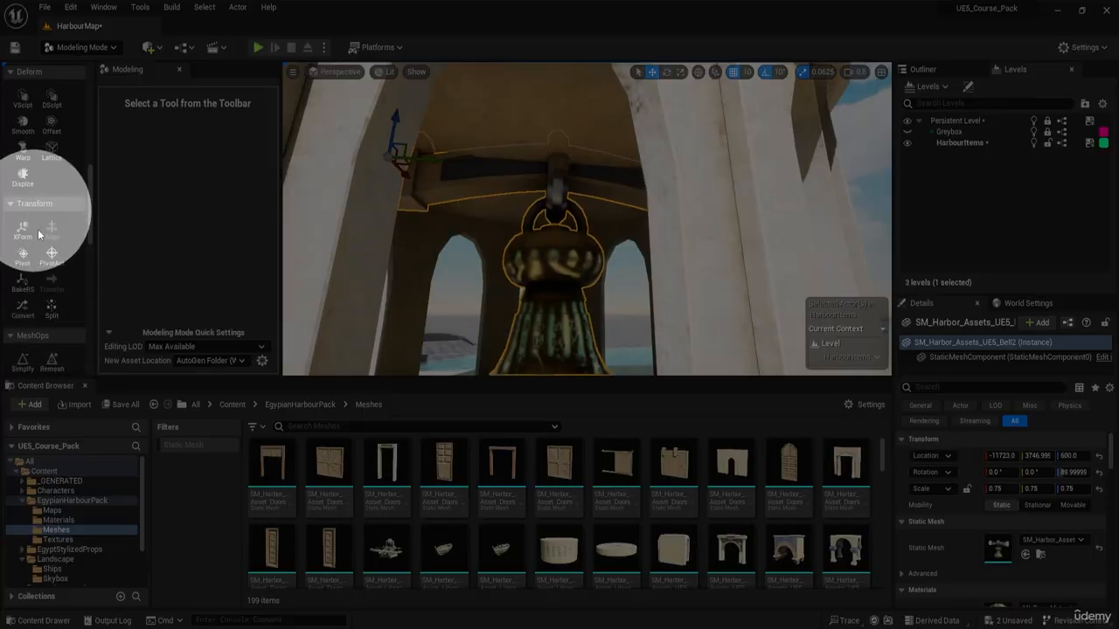
{"action": "key", "text": "ctrl"}
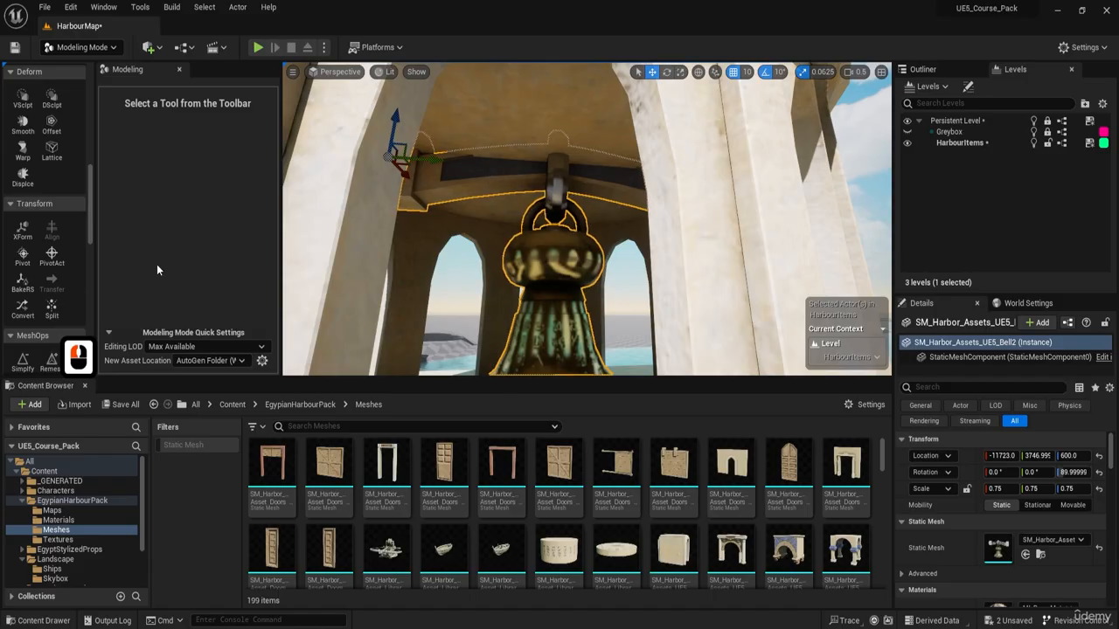
{"action": "scroll", "coordinate": [68, 301], "scroll_direction": "up", "scroll_amount": 14}
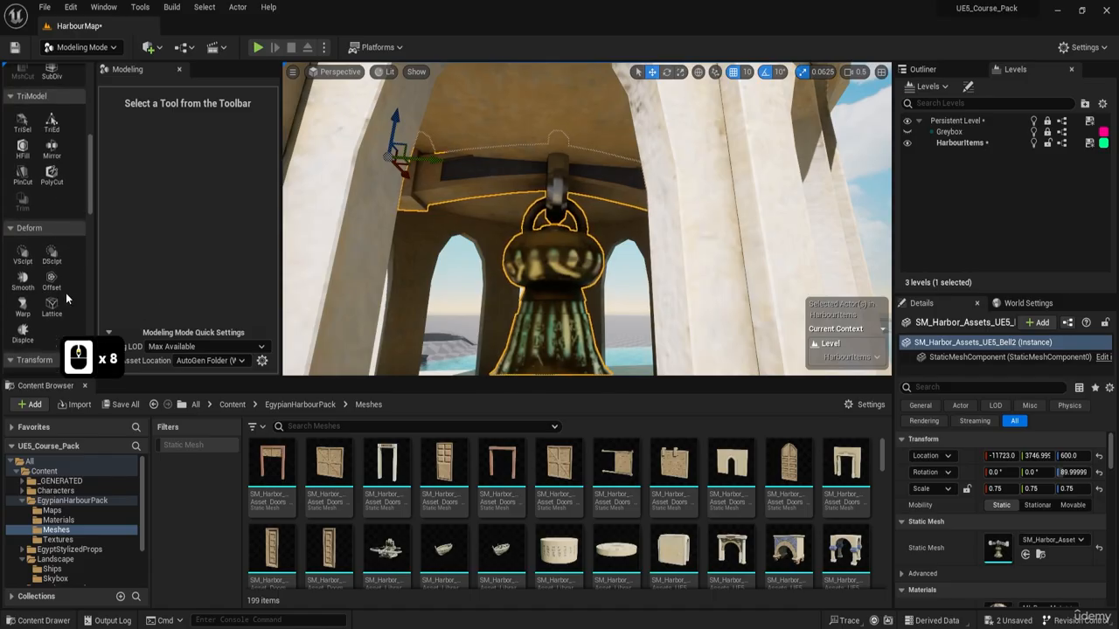
{"action": "scroll", "coordinate": [66, 291], "scroll_direction": "down", "scroll_amount": 18}
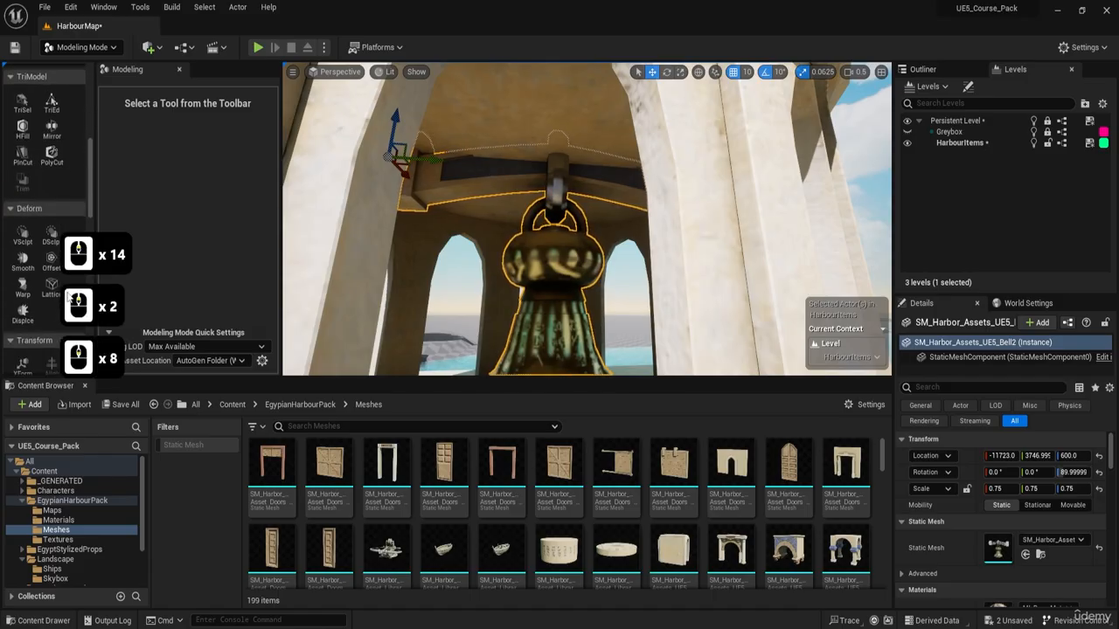
Step: Split the bell mesh into separate parts with output type From Input, opening the _GENERATED content folder before accepting
{"action": "left_click", "coordinate": [51, 289]}
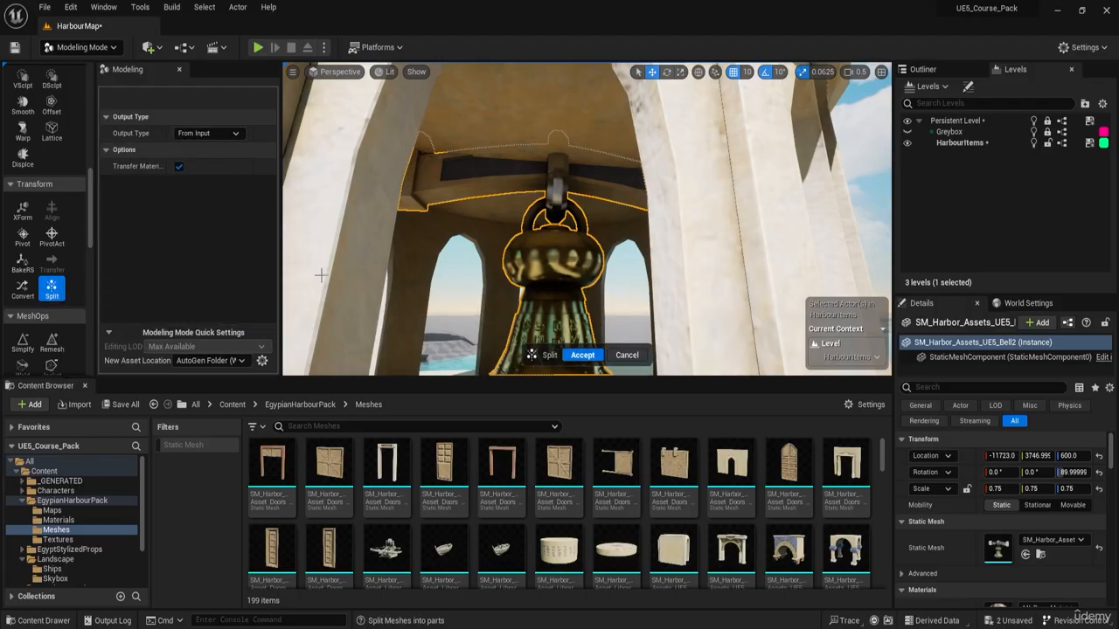
{"action": "left_click", "coordinate": [232, 404]}
{"action": "double_click", "coordinate": [269, 462]}
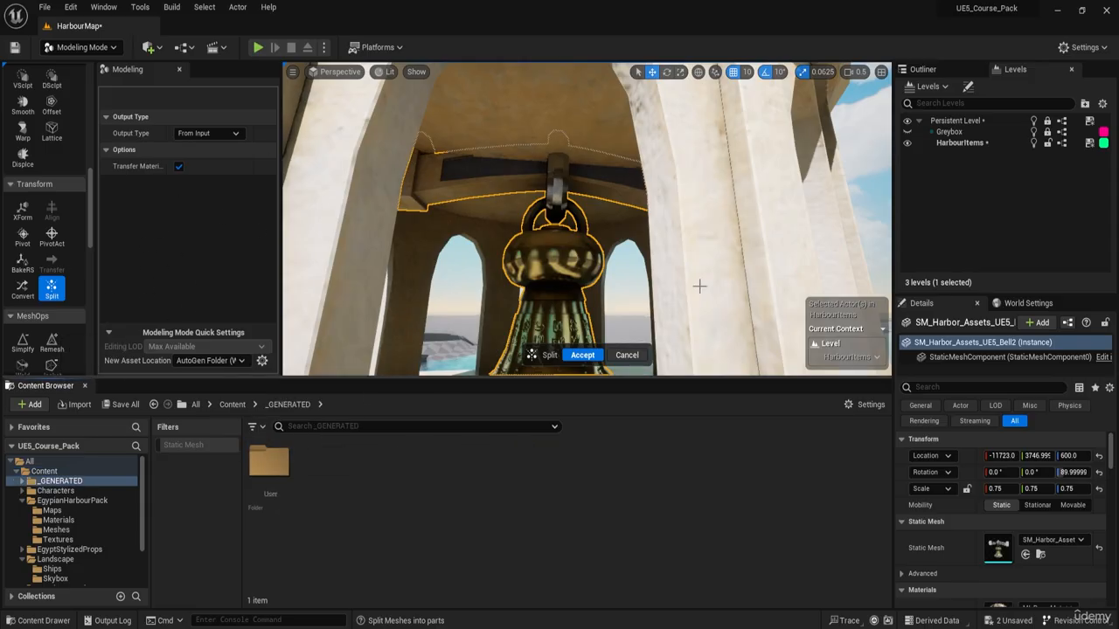
{"action": "left_click", "coordinate": [575, 355]}
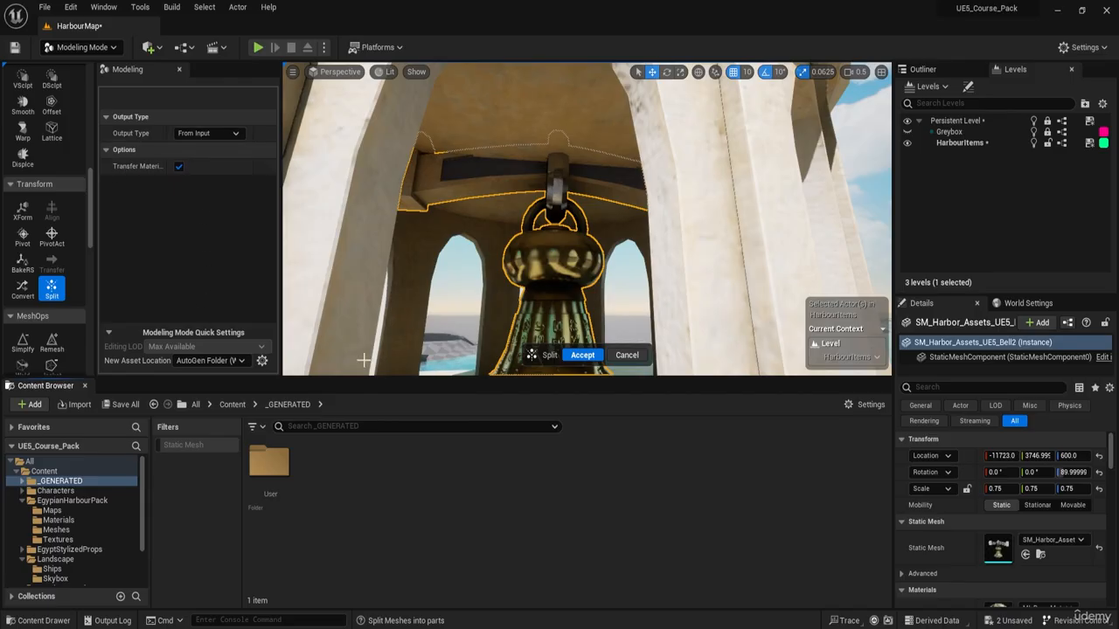
{"action": "left_click", "coordinate": [577, 356]}
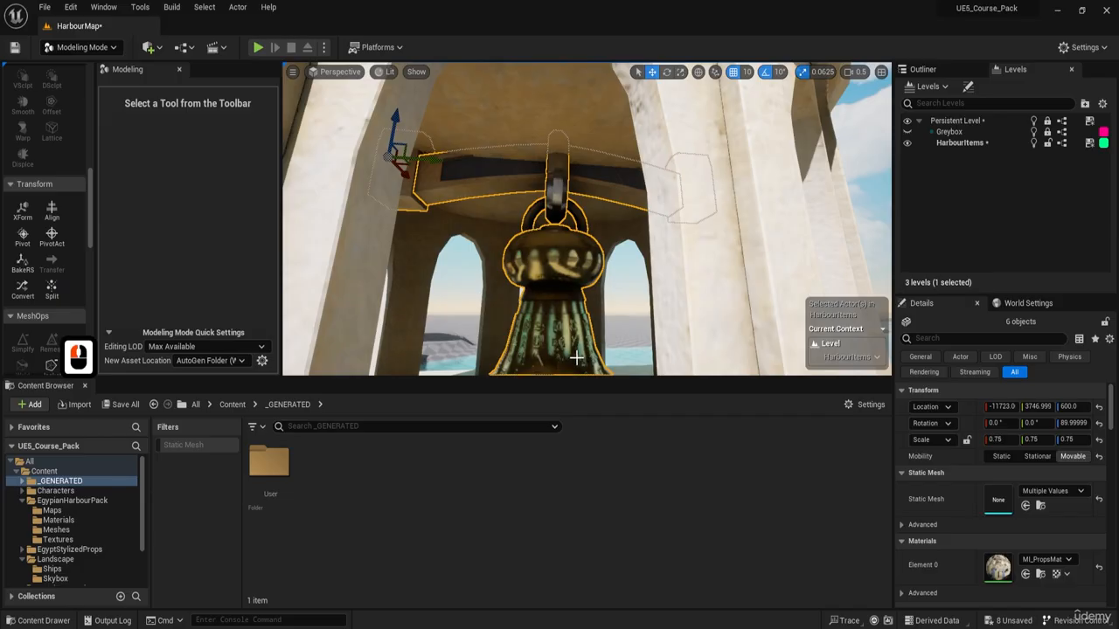
Step: Select the ring and the bell body individually to check the split, and locate the bell body's mesh asset in the content folder
{"action": "double_click", "coordinate": [567, 297]}
{"action": "key", "text": "s"}
{"action": "right_click_drag", "start_coordinate": [539, 221], "coordinate": [539, 221]}
{"action": "key", "text": "w"}
{"action": "left_click", "coordinate": [522, 165]}
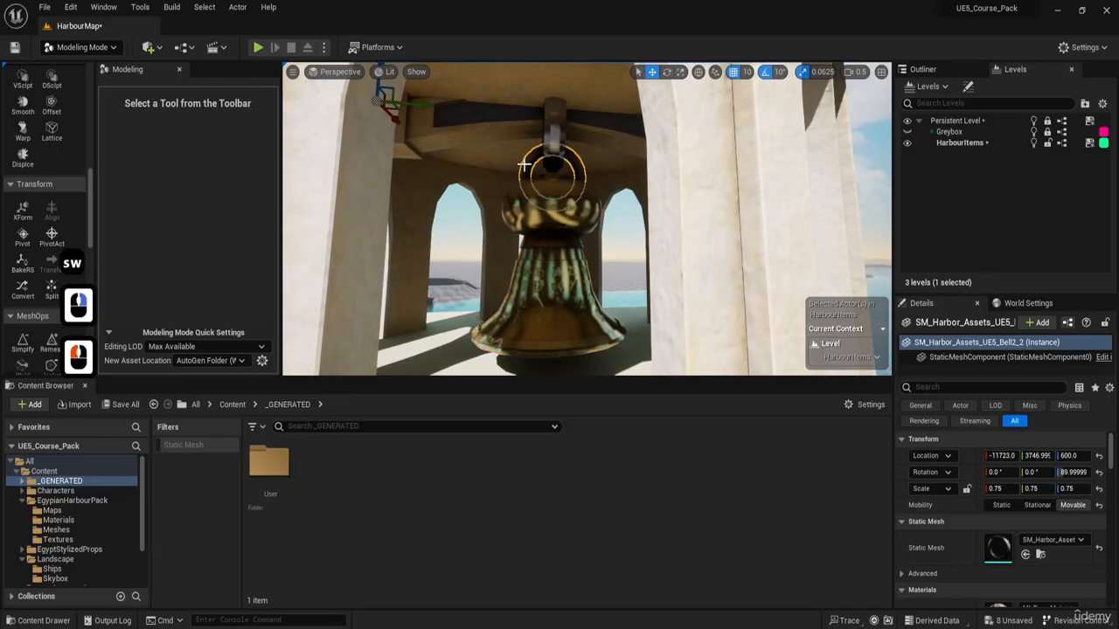
{"action": "double_click", "coordinate": [553, 168]}
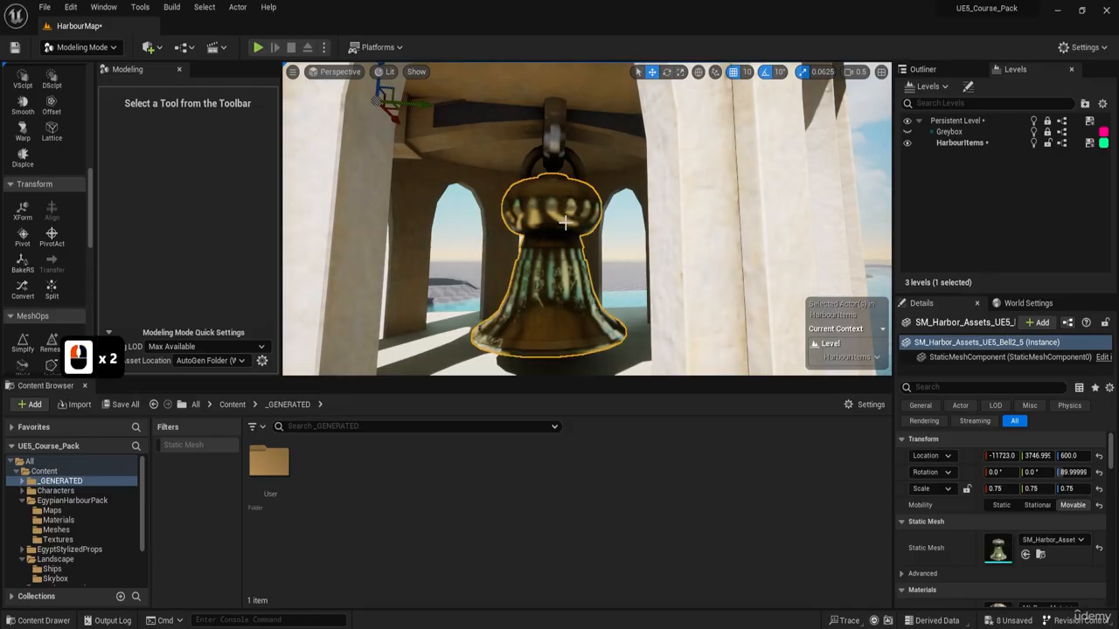
{"action": "left_click", "coordinate": [1041, 555]}
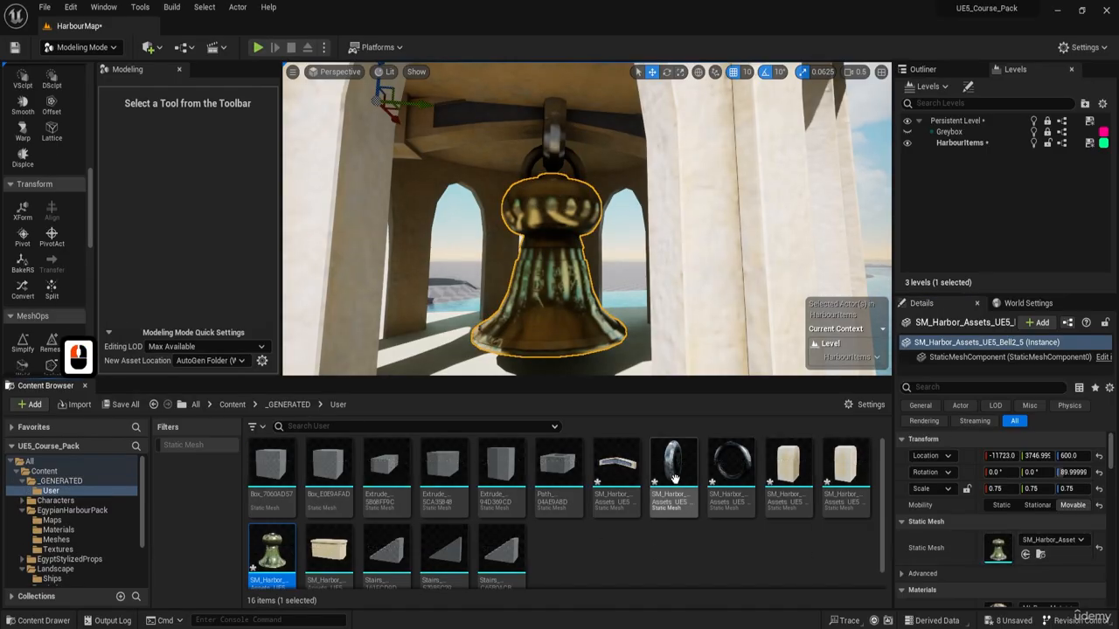
Step: Select the bell's crossbeam together with both end blocks and the hanging link, leaving the bell body out
{"action": "key", "text": "d"}
{"action": "key", "text": "w"}
{"action": "right_click_drag", "start_coordinate": [489, 198], "coordinate": [518, 188]}
{"action": "key", "text": "a"}
{"action": "left_click", "coordinate": [518, 187], "text": "shift"}
{"action": "key", "text": "w"}
{"action": "key", "text": "a"}
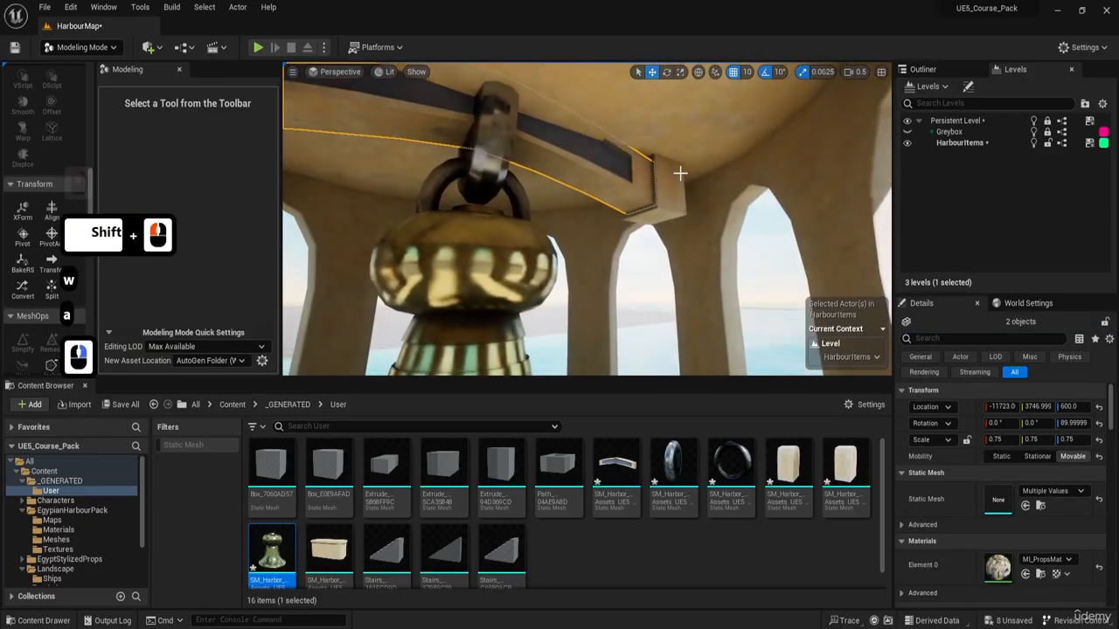
{"action": "left_click", "coordinate": [677, 184], "text": "shift"}
{"action": "key", "text": "s"}
{"action": "right_click_drag", "start_coordinate": [678, 186], "coordinate": [670, 183]}
{"action": "key", "text": "w"}
{"action": "key", "text": "a"}
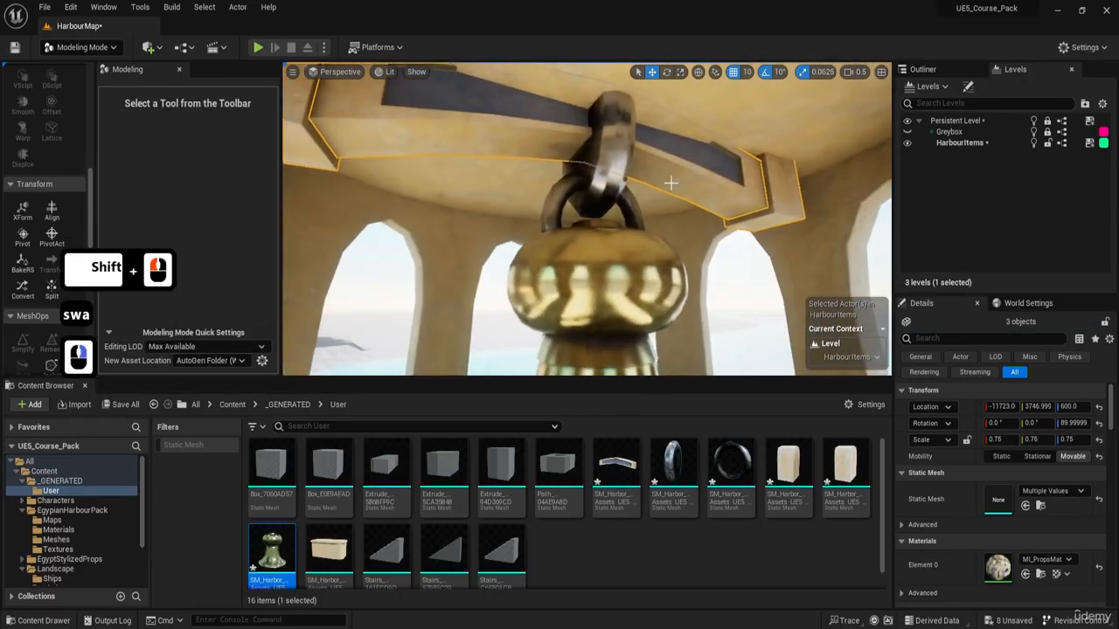
{"action": "left_click", "coordinate": [589, 165], "text": "shift"}
{"action": "key", "text": "d"}
{"action": "right_click_drag", "start_coordinate": [418, 167], "coordinate": [418, 167]}
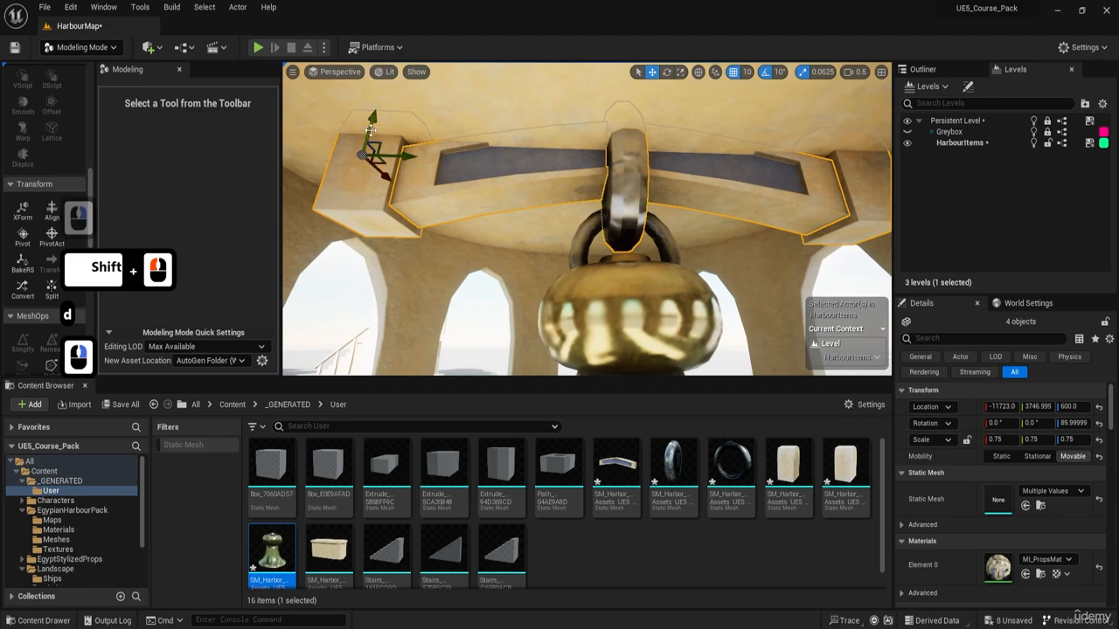
Step: Try lowering the four selected crossbeam parts to Z 560 and undo the move
{"action": "left_click_drag", "start_coordinate": [371, 130], "coordinate": [375, 193]}
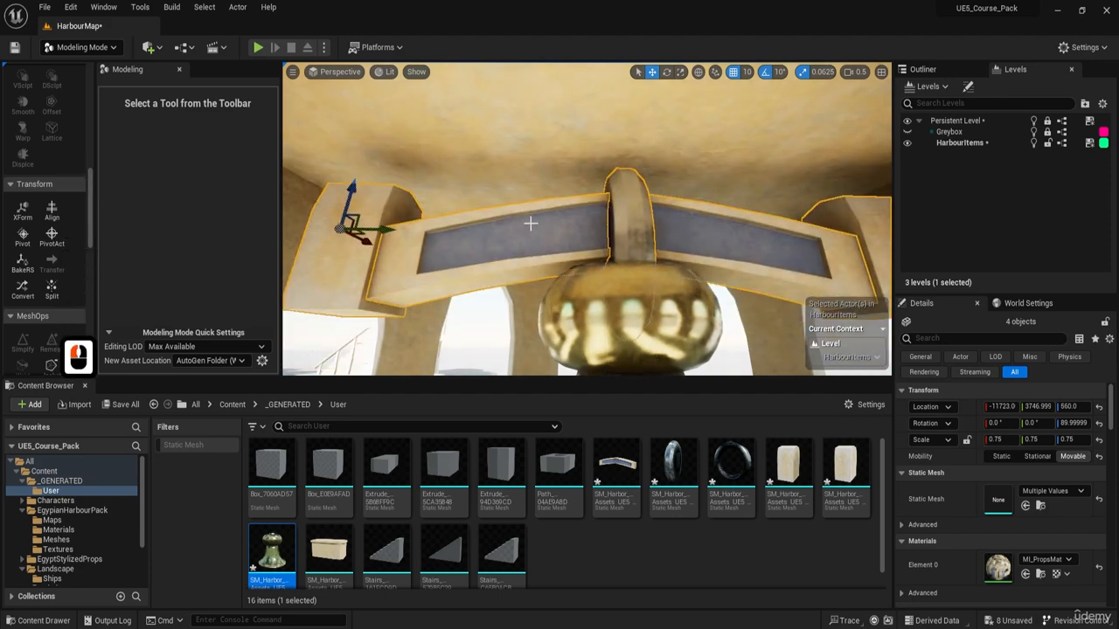
{"action": "key", "text": "ctrl+z"}
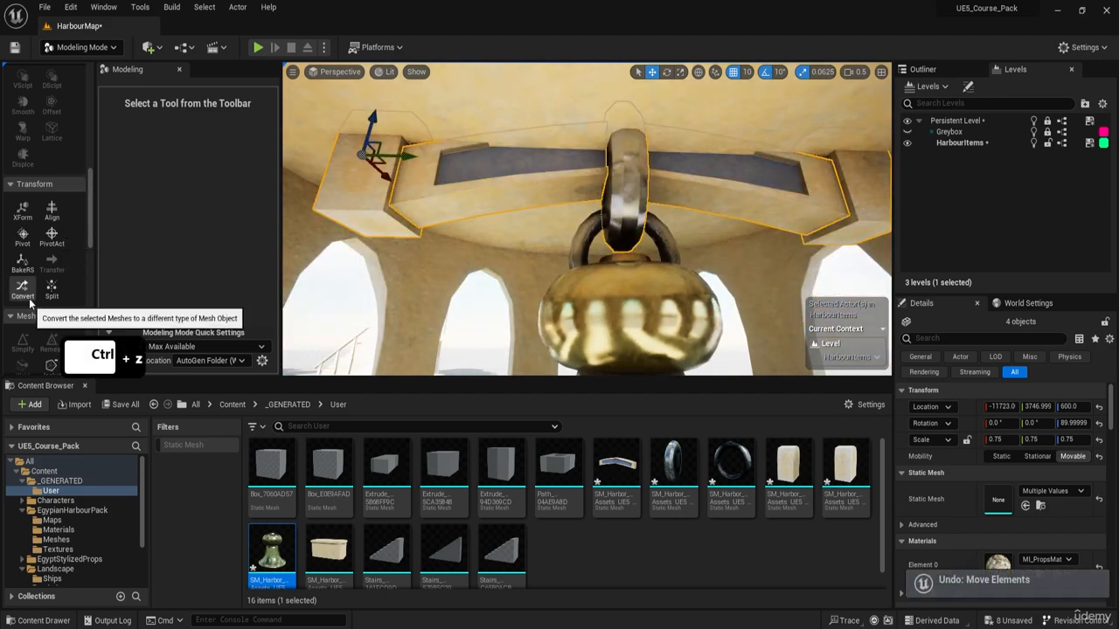
Step: Merge the four selected crossbeam parts into one new object named Combined, with output type From Input and the inputs deleted
{"action": "scroll", "coordinate": [30, 300], "scroll_direction": "down", "scroll_amount": 18}
{"action": "scroll", "coordinate": [36, 294], "scroll_direction": "up", "scroll_amount": 8}
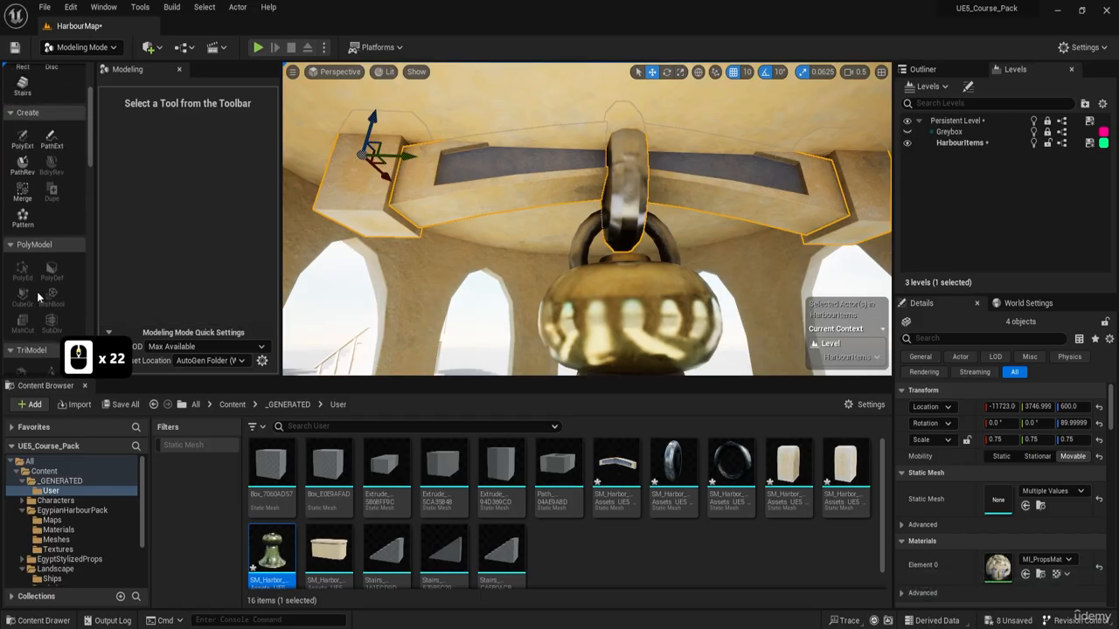
{"action": "scroll", "coordinate": [37, 279], "scroll_direction": "up", "scroll_amount": 4}
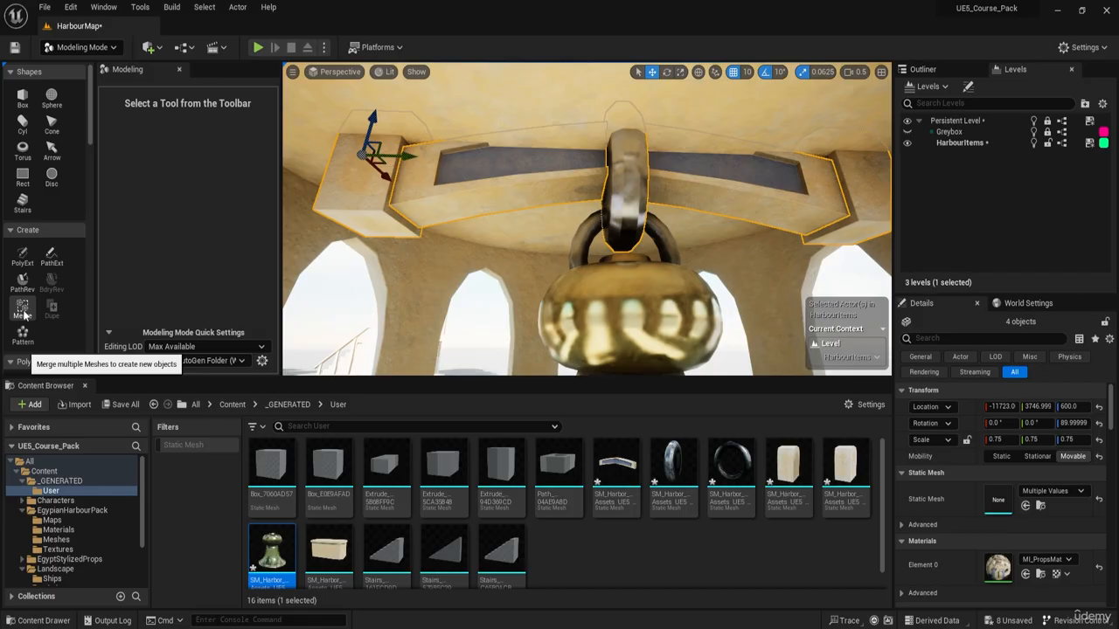
{"action": "key", "text": "ctrl"}
{"action": "key", "text": "ctrl"}
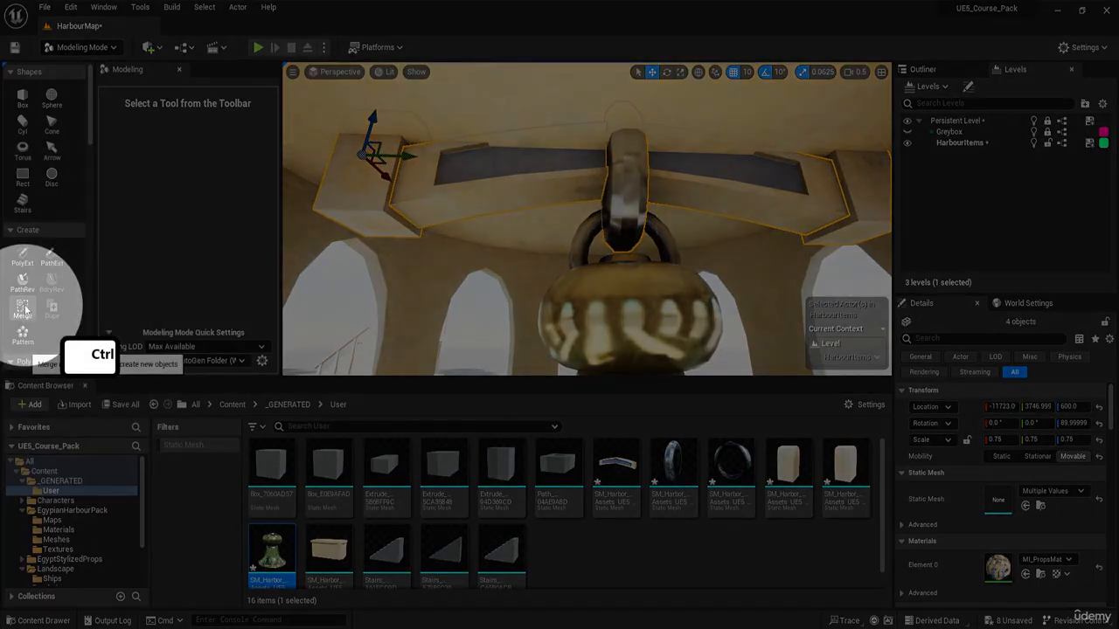
{"action": "left_click", "coordinate": [25, 308]}
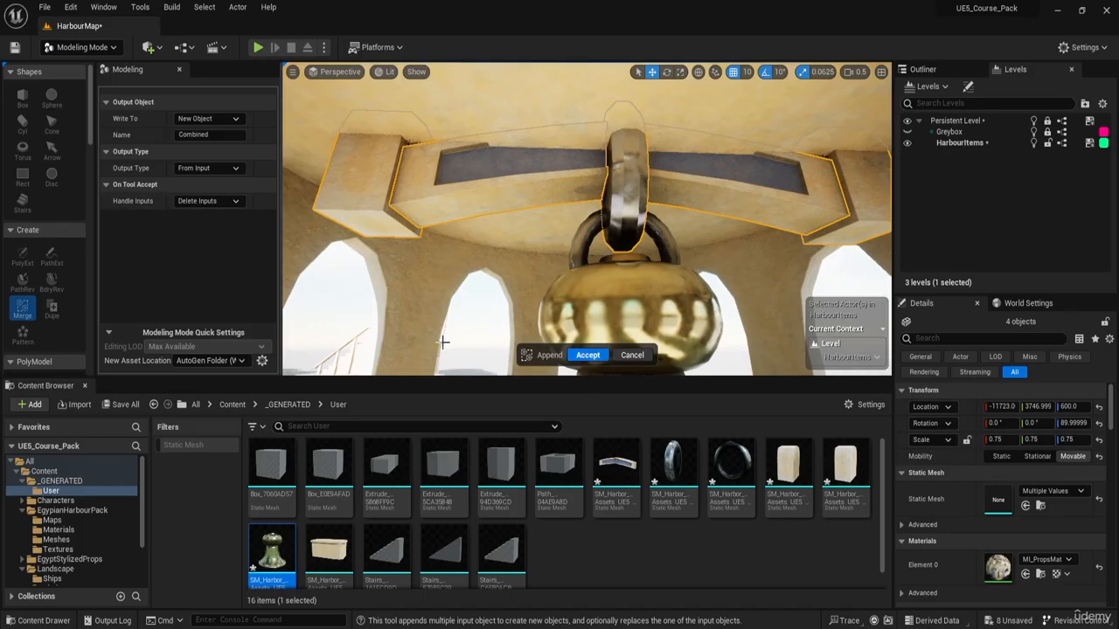
{"action": "left_click", "coordinate": [582, 357]}
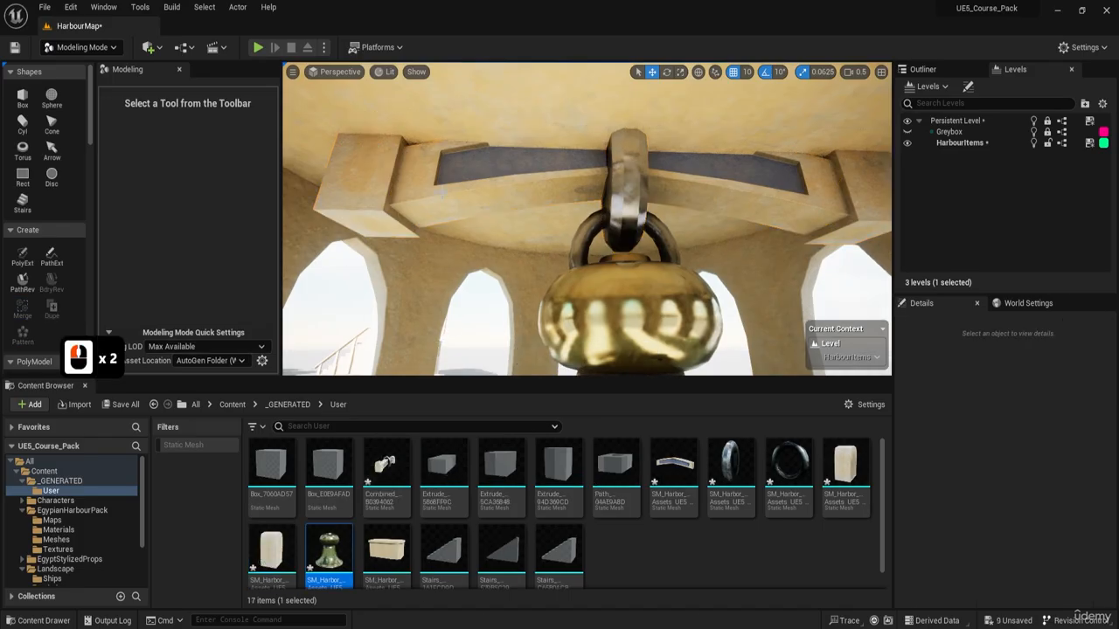
Step: Select the bell body together with its top ring and merge them into a single mesh
{"action": "left_click", "coordinate": [417, 181]}
{"action": "left_click", "coordinate": [591, 295]}
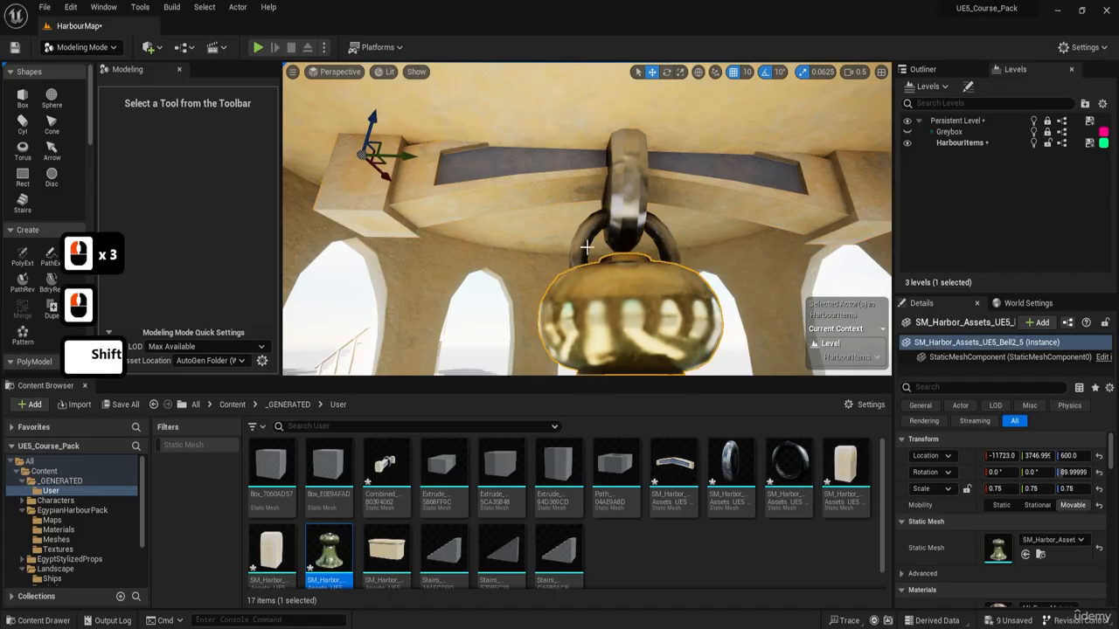
{"action": "left_click", "coordinate": [587, 249], "text": "shift"}
{"action": "key", "text": "a"}
{"action": "right_click_drag", "start_coordinate": [587, 249], "coordinate": [691, 349]}
{"action": "key", "text": "a"}
{"action": "key", "text": "s"}
{"action": "right_click_drag", "start_coordinate": [552, 155], "coordinate": [556, 156]}
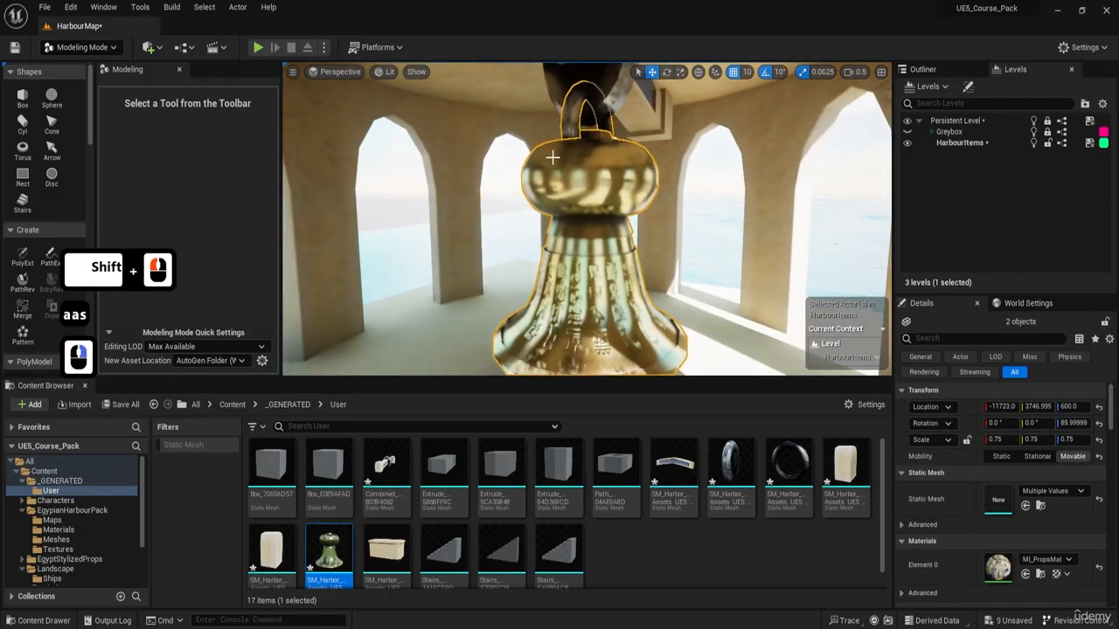
{"action": "left_click", "coordinate": [24, 309]}
{"action": "left_click", "coordinate": [586, 355]}
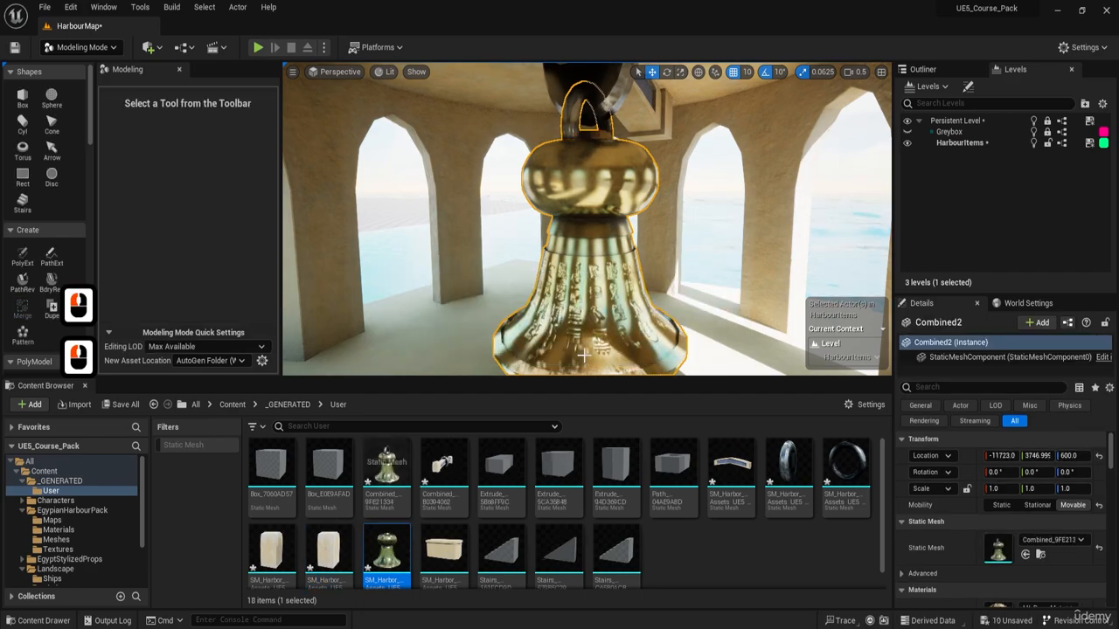
Step: Try tilting the merged bell about its off-centre pivot, including to -10°, and undo the rotations
{"action": "right_click_drag", "start_coordinate": [579, 202], "coordinate": [575, 132]}
{"action": "key", "text": "d"}
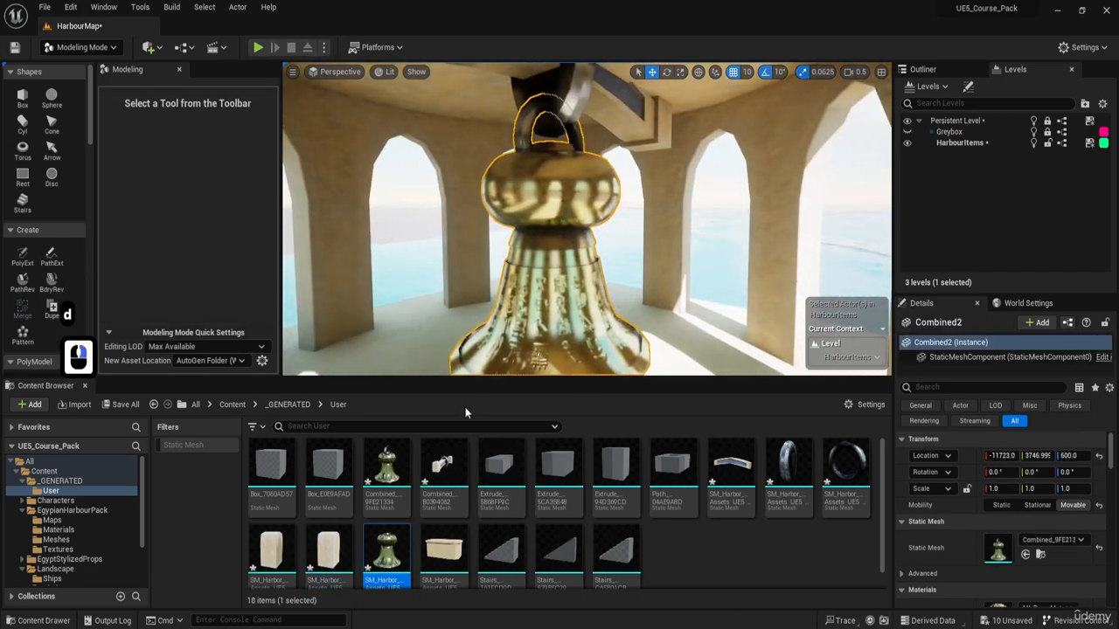
{"action": "key", "text": "s"}
{"action": "right_click_drag", "start_coordinate": [591, 203], "coordinate": [568, 164]}
{"action": "key", "text": "s"}
{"action": "key", "text": "d"}
{"action": "key", "text": "w"}
{"action": "key", "text": "a"}
{"action": "key", "text": "a"}
{"action": "key", "text": "s"}
{"action": "key", "text": "a"}
{"action": "key", "text": "s"}
{"action": "key", "text": "e"}
{"action": "left_click_drag", "start_coordinate": [568, 164], "coordinate": [574, 166]}
{"action": "right_click_drag", "start_coordinate": [573, 167], "coordinate": [544, 155]}
{"action": "key", "text": "w"}
{"action": "key", "text": "a"}
{"action": "key", "text": "w"}
{"action": "key", "text": "a"}
{"action": "key", "text": "s"}
{"action": "key", "text": "d"}
{"action": "key", "text": "d"}
{"action": "key", "text": "w"}
{"action": "key", "text": "ctrl+z"}
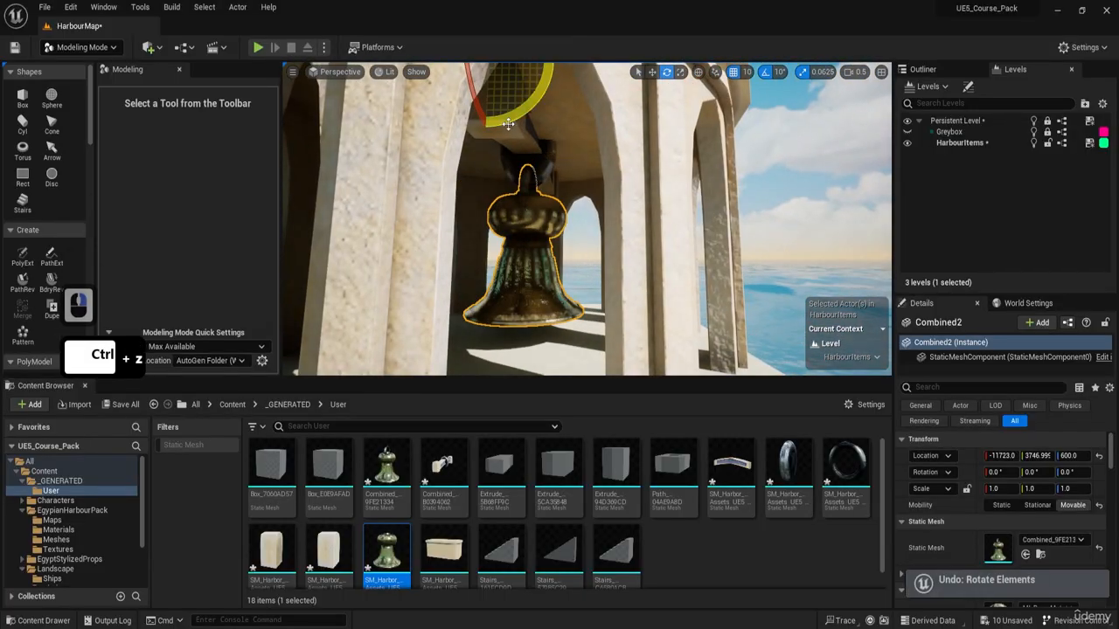
{"action": "key", "text": "ctrl+z"}
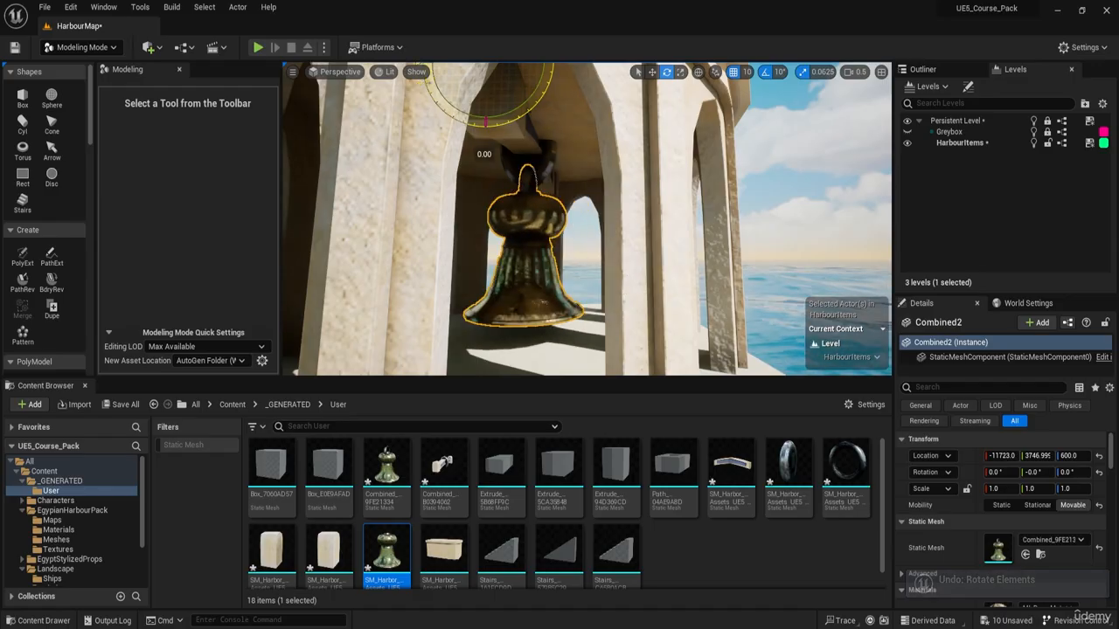
{"action": "left_click_drag", "start_coordinate": [503, 123], "coordinate": [499, 154]}
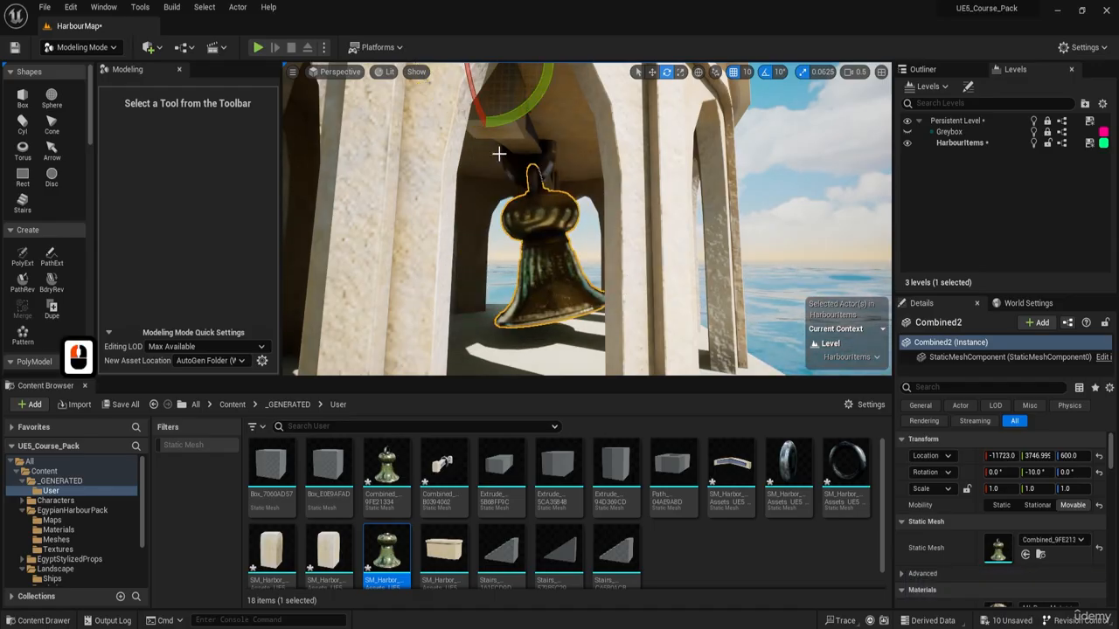
{"action": "key", "text": "ctrl+z"}
Step: Edit the merged bell's pivot, moving it to Y 3876.999908 and Z 570.0 inside the bell's top ring, and accept it
{"action": "key", "text": "w"}
{"action": "right_click_drag", "start_coordinate": [532, 162], "coordinate": [575, 160]}
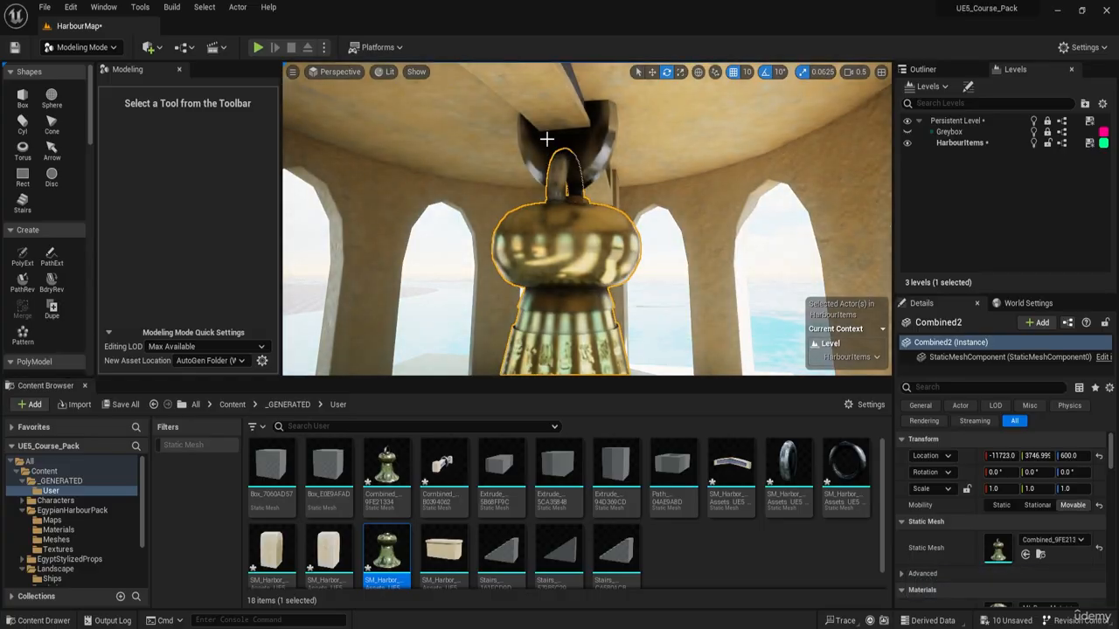
{"action": "mouse_move", "coordinate": [564, 198]}
{"action": "right_mouse_down"}
{"action": "mouse_move", "coordinate": [594, 219]}
{"action": "mouse_move", "coordinate": [564, 199]}
{"action": "right_mouse_up"}
{"action": "key", "text": "s"}
{"action": "key", "text": "w"}
{"action": "scroll", "coordinate": [55, 259], "scroll_direction": "down", "scroll_amount": 11}
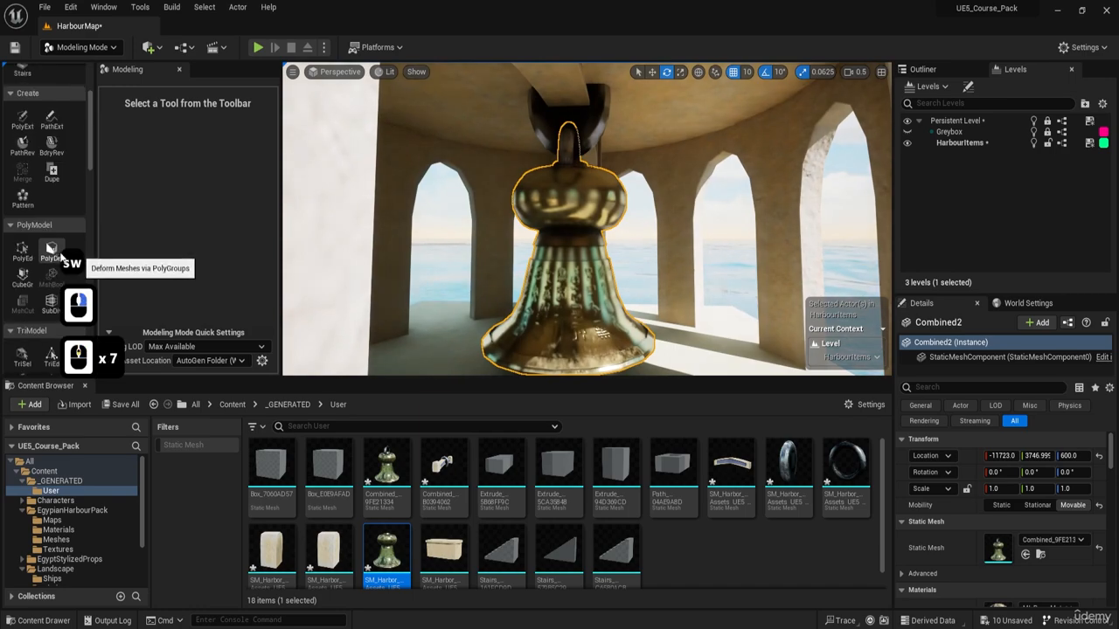
{"action": "scroll", "coordinate": [61, 251], "scroll_direction": "down", "scroll_amount": 6}
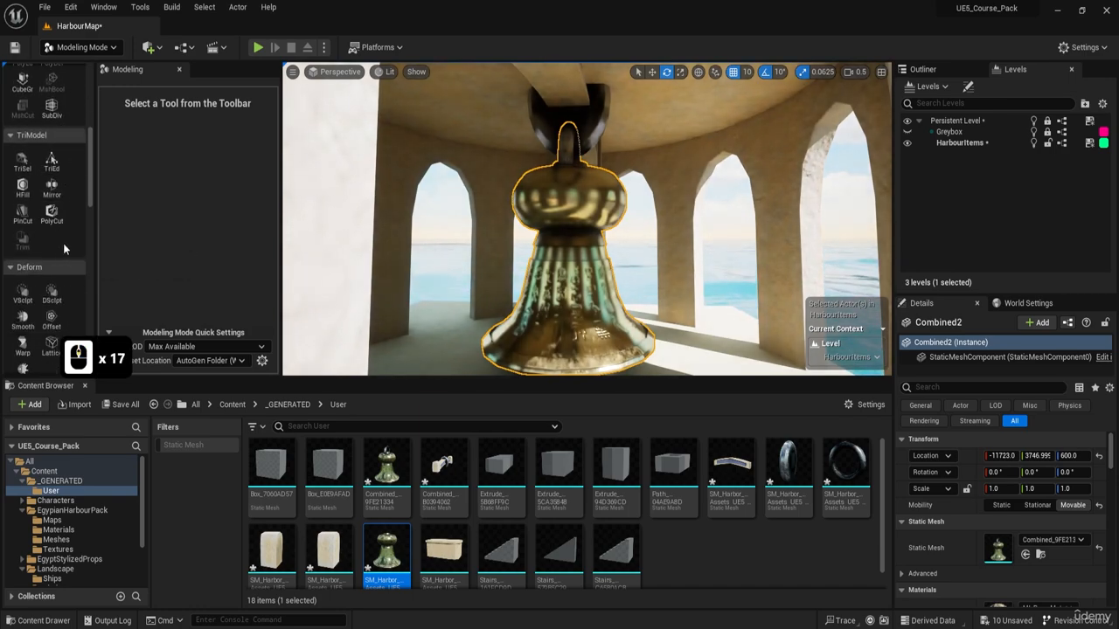
{"action": "scroll", "coordinate": [43, 350], "scroll_direction": "down", "scroll_amount": 8}
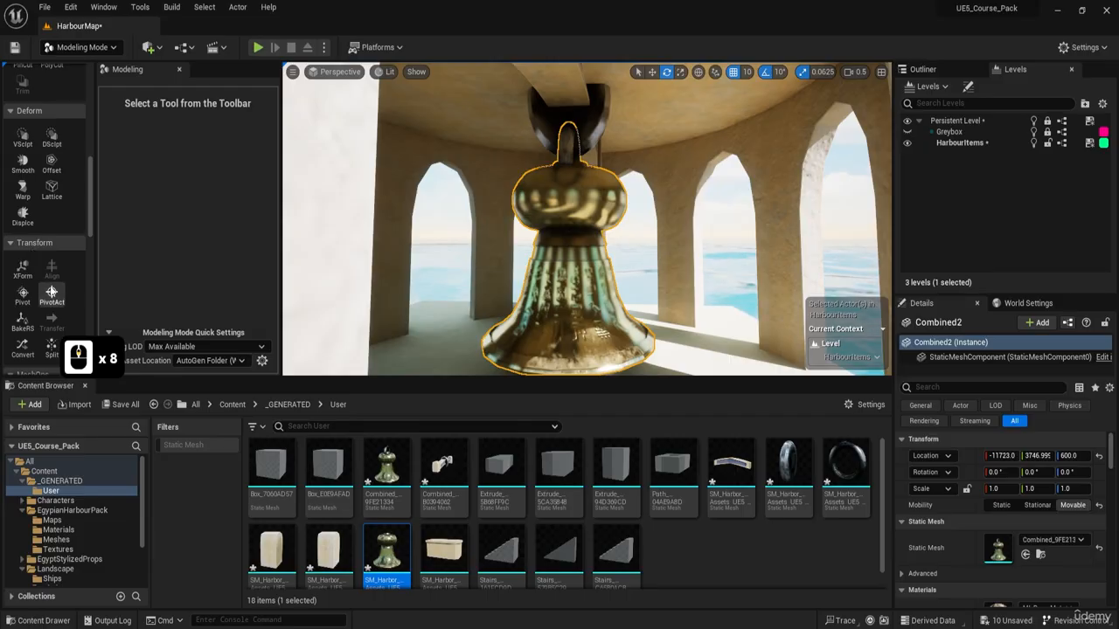
{"action": "scroll", "coordinate": [39, 298], "scroll_direction": "down", "scroll_amount": 1}
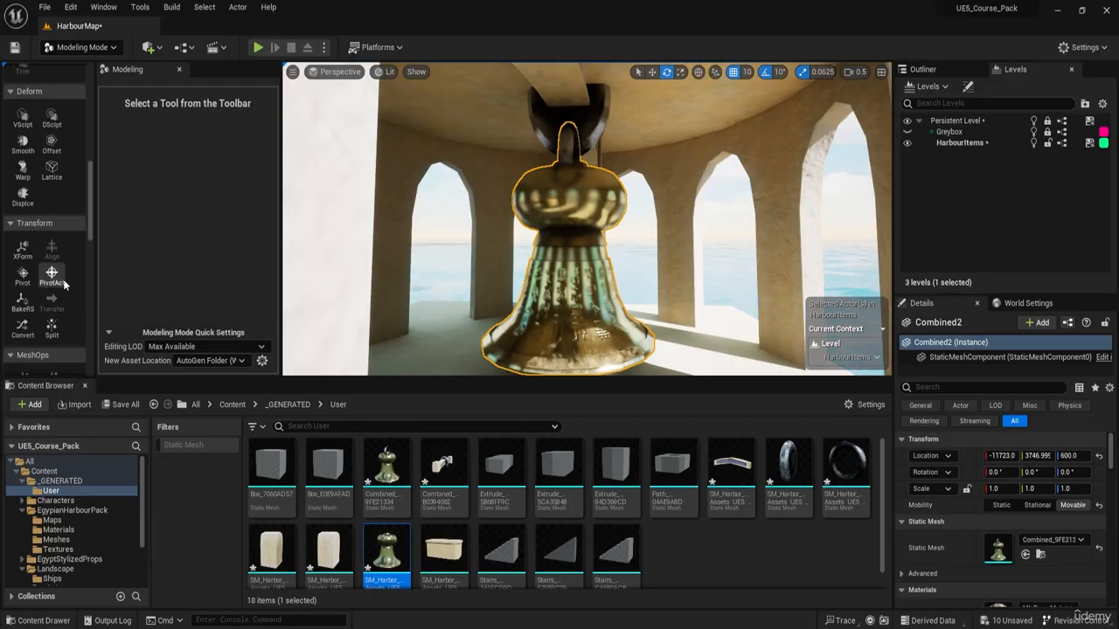
{"action": "scroll", "coordinate": [52, 276], "scroll_direction": "down", "scroll_amount": 7}
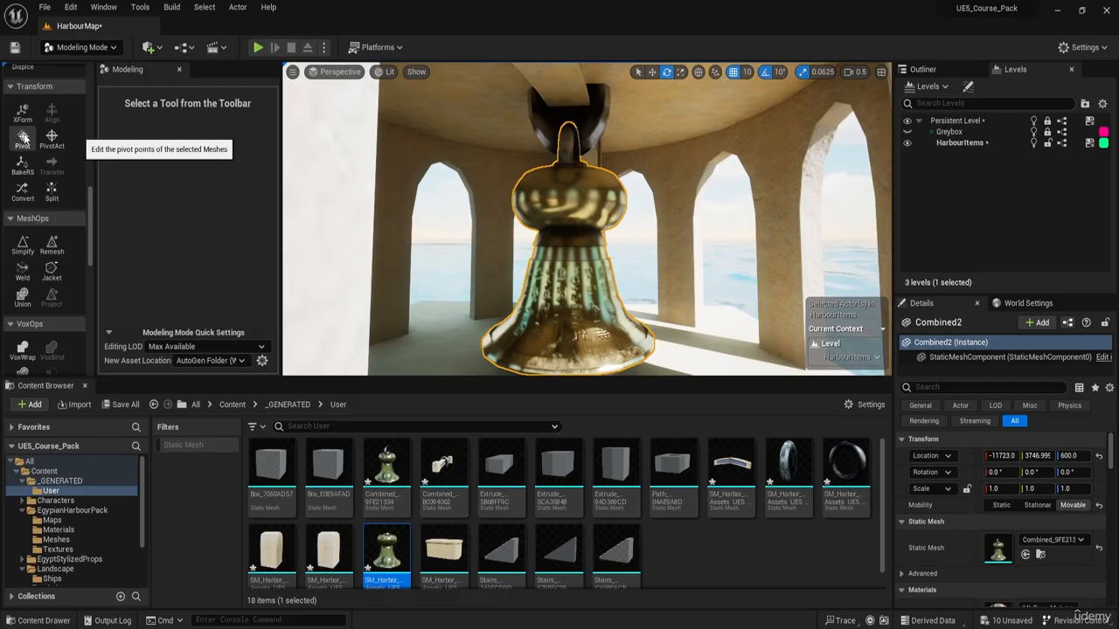
{"action": "left_click", "coordinate": [23, 138]}
{"action": "key", "text": "s"}
{"action": "key", "text": "e"}
{"action": "right_click_drag", "start_coordinate": [624, 155], "coordinate": [607, 160]}
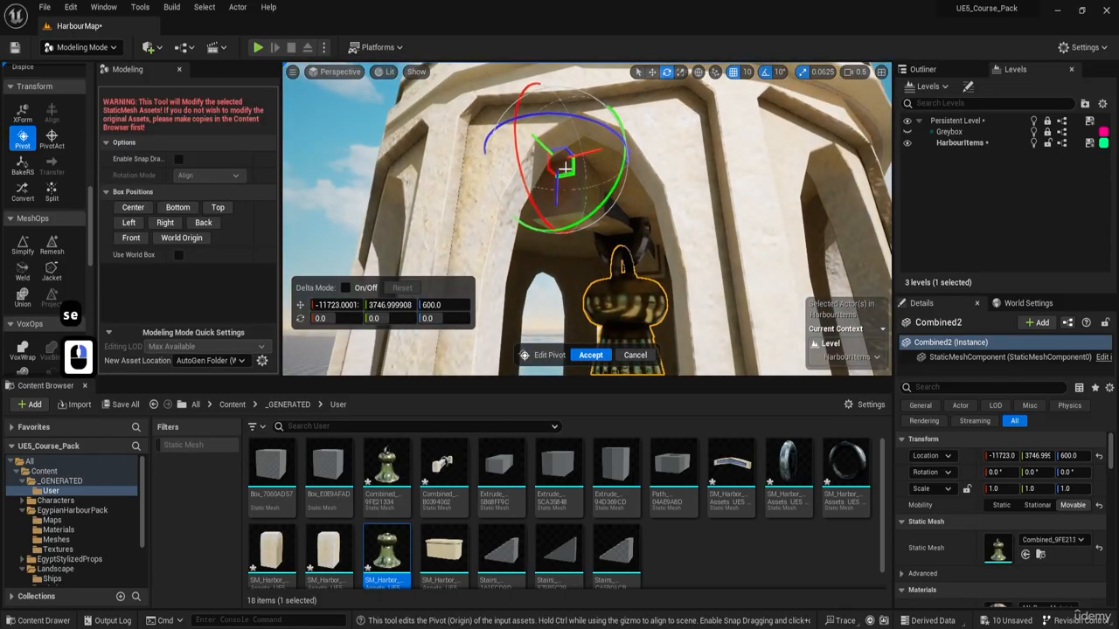
{"action": "left_click_drag", "start_coordinate": [546, 142], "coordinate": [632, 197]}
{"action": "left_click_drag", "start_coordinate": [618, 260], "coordinate": [627, 289]}
{"action": "right_click_drag", "start_coordinate": [630, 285], "coordinate": [660, 306]}
{"action": "key", "text": "w"}
{"action": "key", "text": "a"}
{"action": "mouse_move", "coordinate": [630, 280]}
{"action": "right_mouse_down"}
{"action": "mouse_move", "coordinate": [636, 290]}
{"action": "mouse_move", "coordinate": [629, 280]}
{"action": "right_mouse_up"}
{"action": "key", "text": "e"}
{"action": "key", "text": "d"}
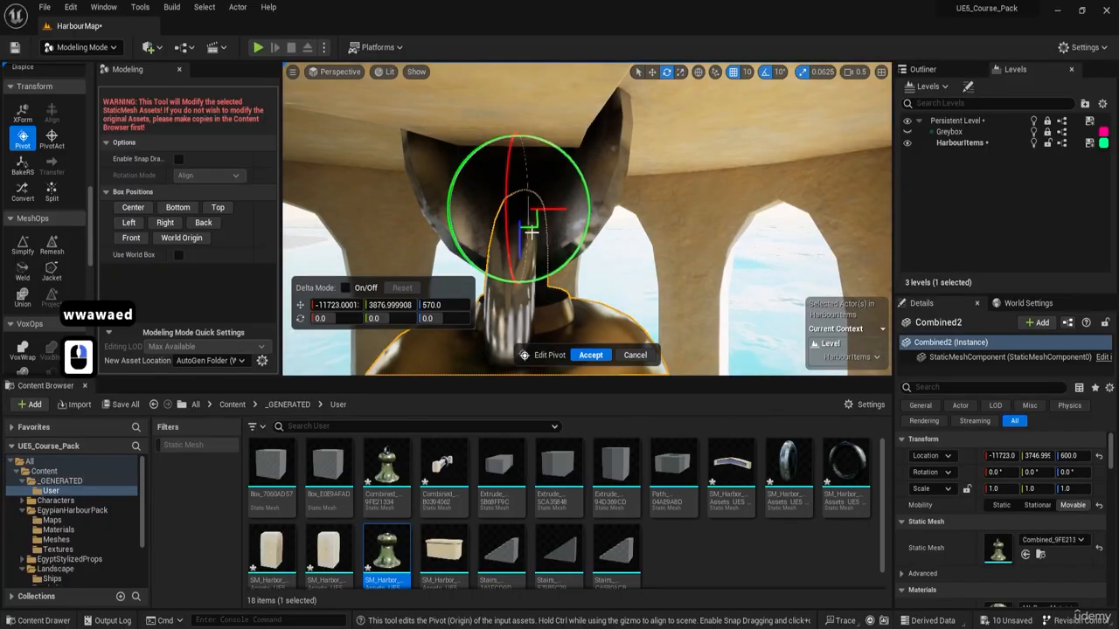
{"action": "left_click", "coordinate": [585, 354]}
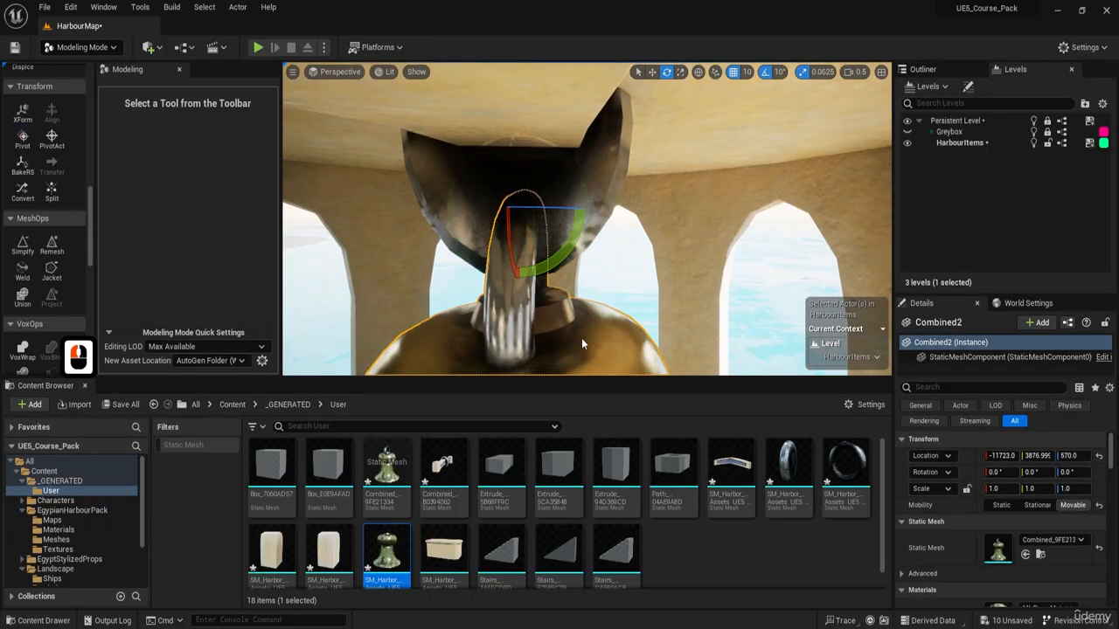
Step: Try rotating the bell about its new pivot and undo the rotation
{"action": "key", "text": "s"}
{"action": "right_click_drag", "start_coordinate": [582, 341], "coordinate": [558, 265]}
{"action": "key", "text": "d"}
{"action": "key", "text": "q"}
{"action": "left_click_drag", "start_coordinate": [558, 265], "coordinate": [442, 236]}
{"action": "key", "text": "ctrl+z"}
Step: Select the crossbeam and the bell in turn, try swinging the bell again seen from outside the tower, and undo the rotation
{"action": "key", "text": "d"}
{"action": "key", "text": "a"}
{"action": "right_click_drag", "start_coordinate": [516, 218], "coordinate": [478, 140]}
{"action": "key", "text": "d"}
{"action": "key", "text": "s"}
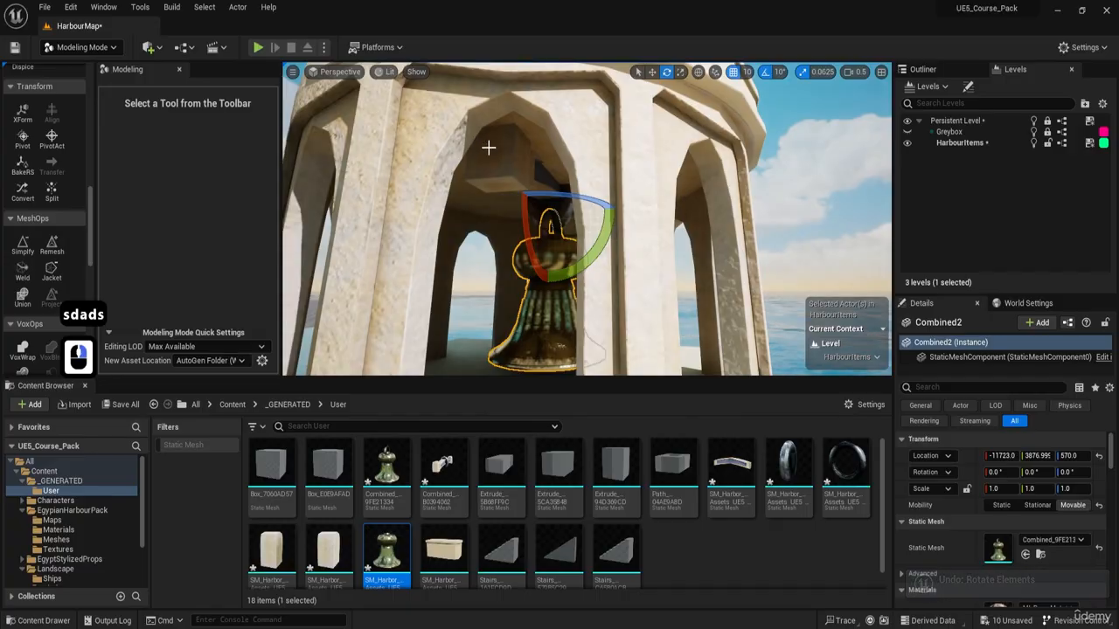
{"action": "left_click", "coordinate": [497, 153]}
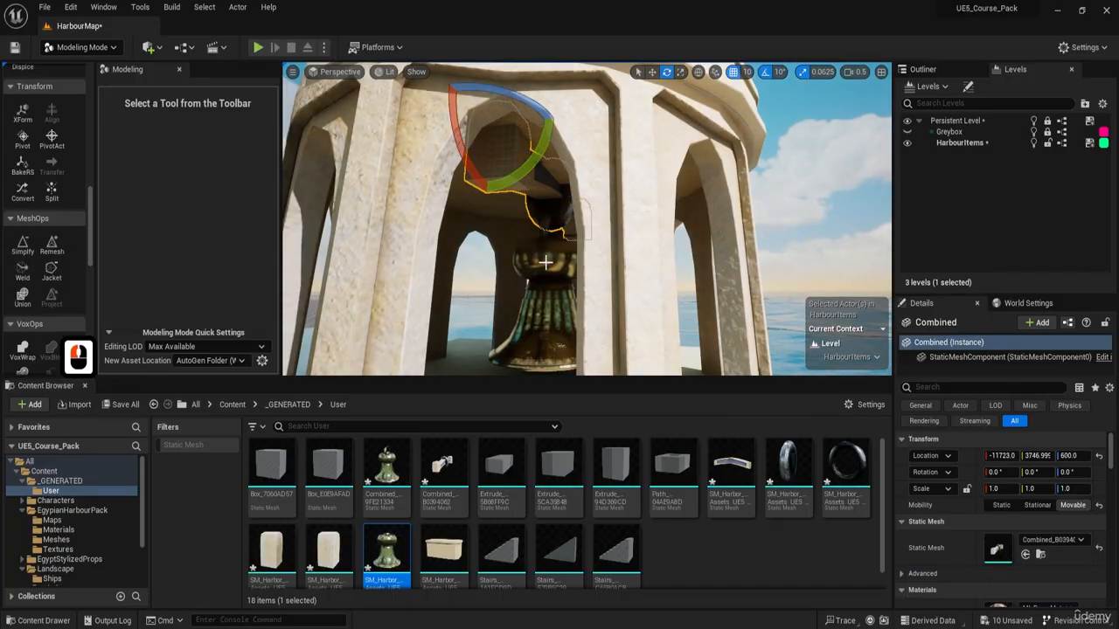
{"action": "left_click", "coordinate": [545, 262]}
{"action": "key", "text": "w"}
{"action": "key", "text": "a"}
{"action": "right_click_drag", "start_coordinate": [470, 223], "coordinate": [524, 169]}
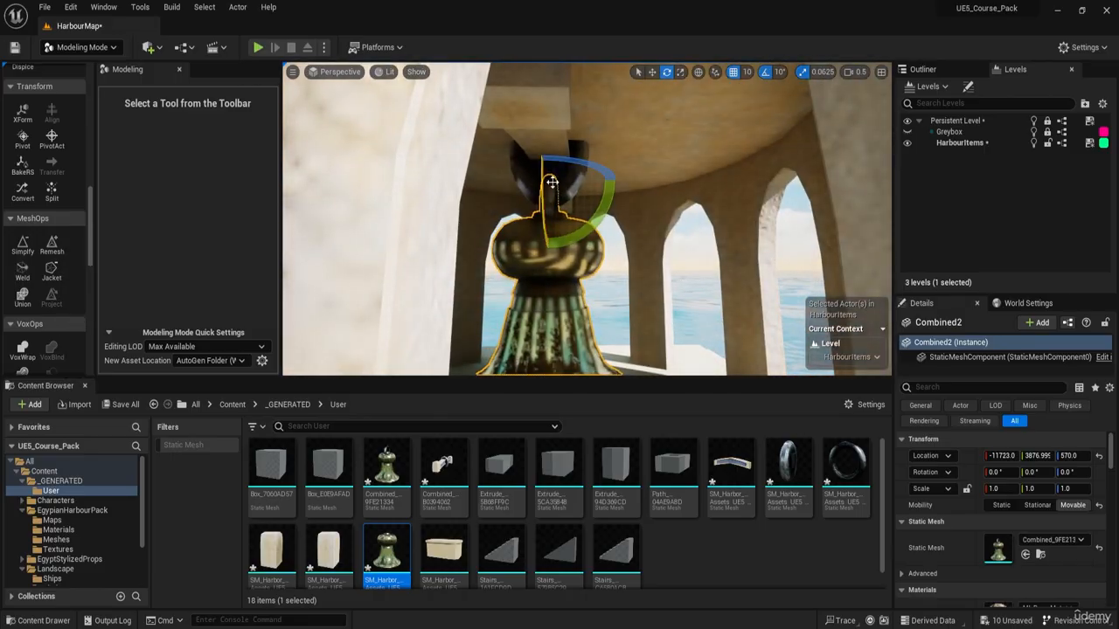
{"action": "mouse_move", "coordinate": [593, 219]}
{"action": "left_mouse_down"}
{"action": "mouse_move", "coordinate": [618, 187]}
{"action": "mouse_move", "coordinate": [577, 229]}
{"action": "mouse_move", "coordinate": [587, 224]}
{"action": "left_mouse_up"}
{"action": "right_click_drag", "start_coordinate": [588, 223], "coordinate": [615, 234]}
{"action": "key", "text": "s"}
{"action": "key", "text": "d"}
{"action": "key", "text": "ctrl+z"}
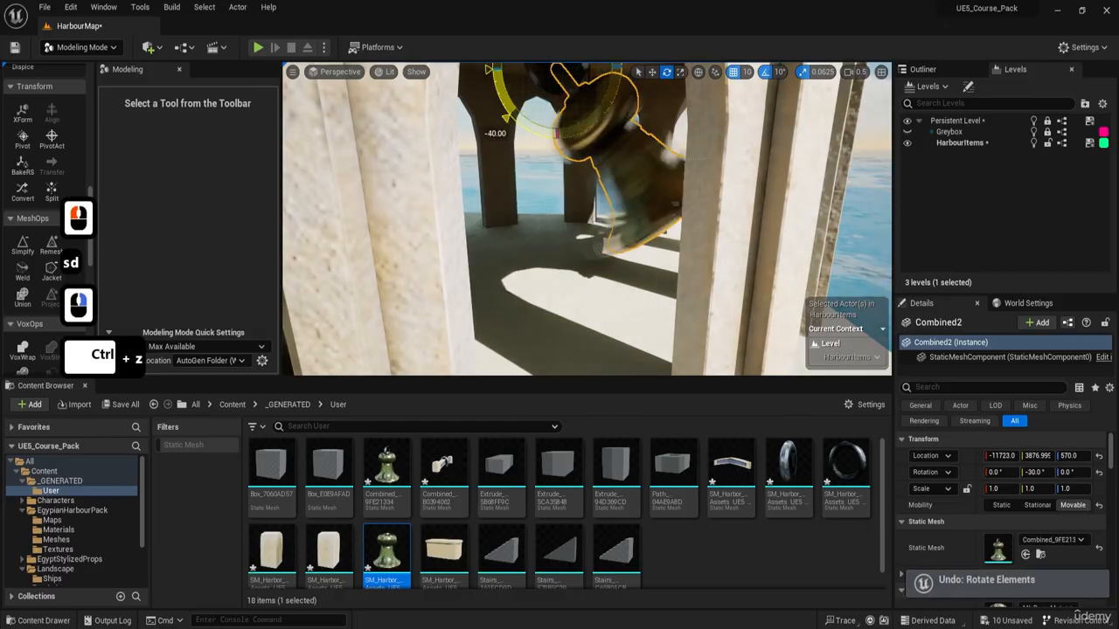
Step: Select all six pieces of the bell tower top, framing it in the top view of the four-view layout
{"action": "right_click_drag", "start_coordinate": [669, 111], "coordinate": [605, 289]}
{"action": "key", "text": "s"}
{"action": "key", "text": "d"}
{"action": "key", "text": "d"}
{"action": "key", "text": "d"}
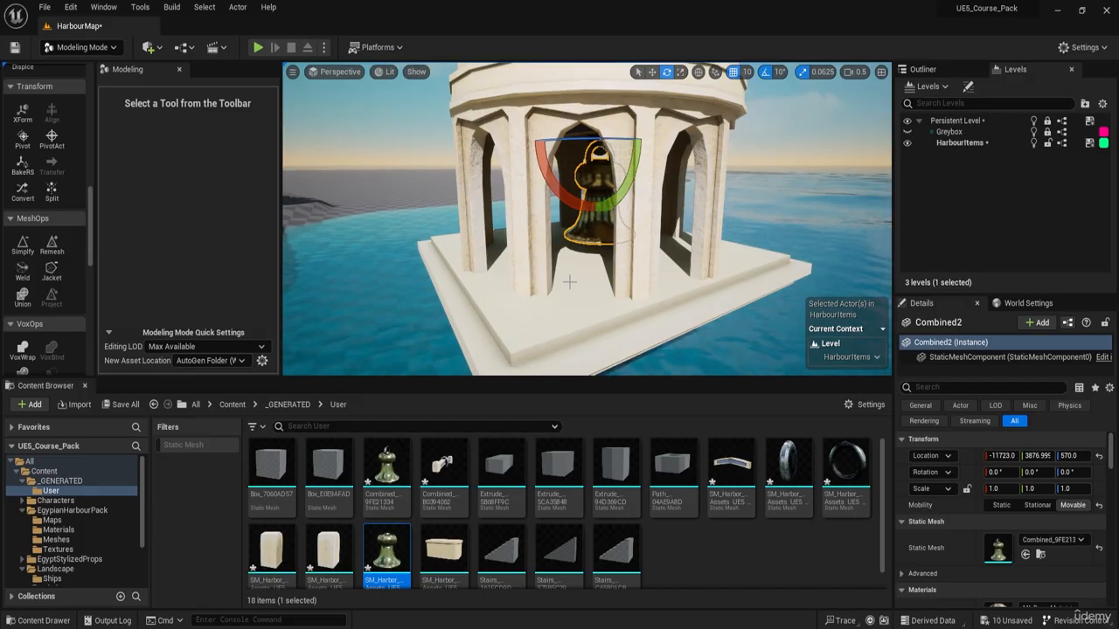
{"action": "left_click", "coordinate": [530, 302]}
{"action": "left_click", "coordinate": [539, 218], "text": "shift"}
{"action": "right_click_drag", "start_coordinate": [565, 162], "coordinate": [568, 152]}
{"action": "left_click", "coordinate": [881, 72]}
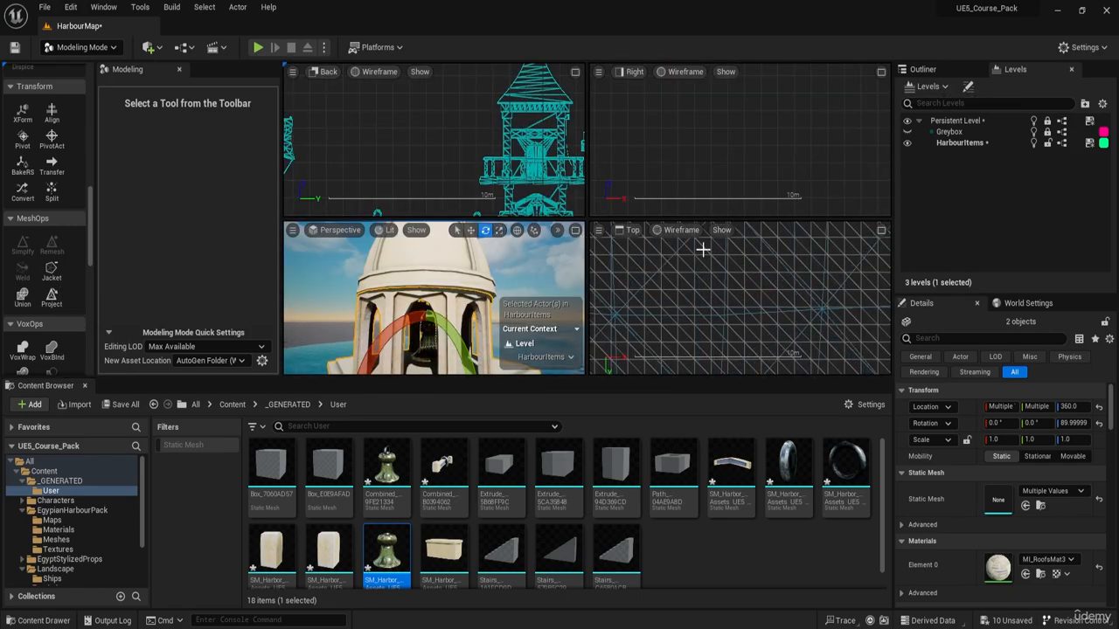
{"action": "key", "text": "f"}
{"action": "scroll", "coordinate": [671, 295], "scroll_direction": "down", "scroll_amount": 13}
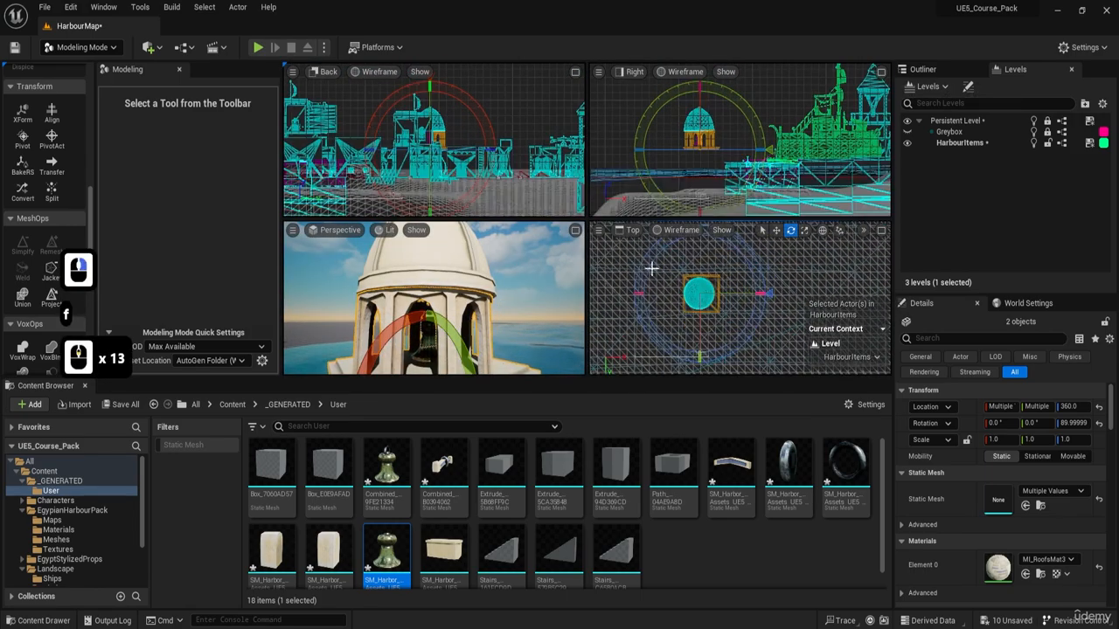
{"action": "left_click_drag", "start_coordinate": [661, 267], "coordinate": [738, 320]}
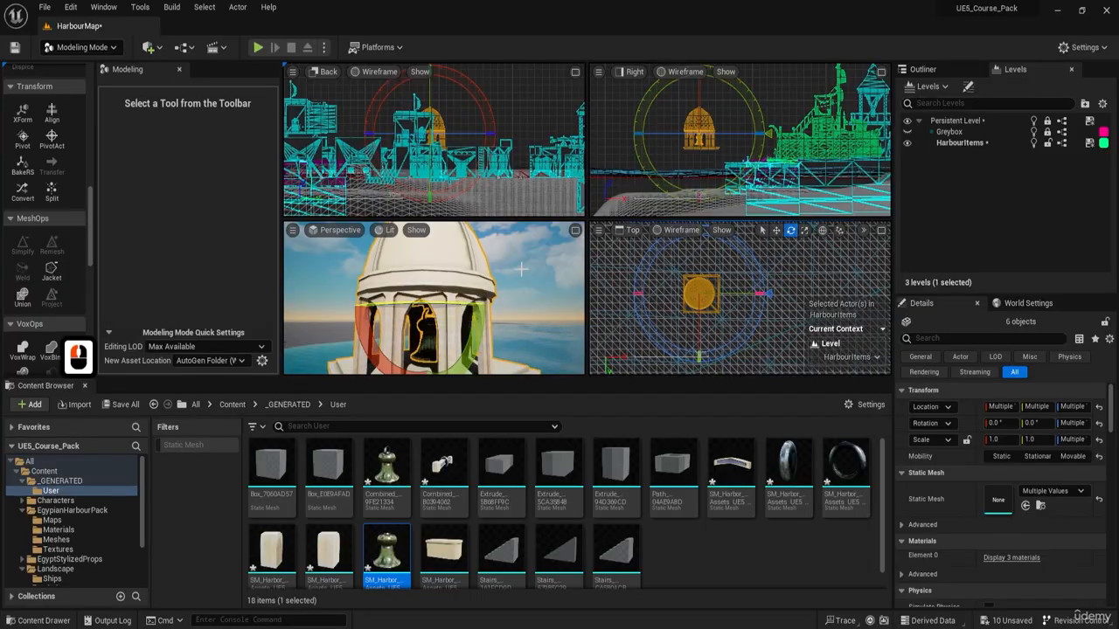
Step: Return to the single perspective view and move the whole bell tower top across the water to the harbour's tall clock tower
{"action": "left_click", "coordinate": [576, 232]}
{"action": "key", "text": "s"}
{"action": "key", "text": "e"}
{"action": "right_click_drag", "start_coordinate": [576, 240], "coordinate": [494, 293]}
{"action": "key", "text": "a"}
{"action": "key", "text": "e"}
{"action": "scroll", "coordinate": [575, 240], "scroll_direction": "up", "scroll_amount": 4}
{"action": "scroll", "coordinate": [575, 241], "scroll_direction": "up", "scroll_amount": 1}
{"action": "key", "text": "e"}
{"action": "key", "text": "e"}
{"action": "key", "text": "e"}
{"action": "key", "text": "e"}
{"action": "key", "text": "e"}
{"action": "key", "text": "e"}
{"action": "key", "text": "w"}
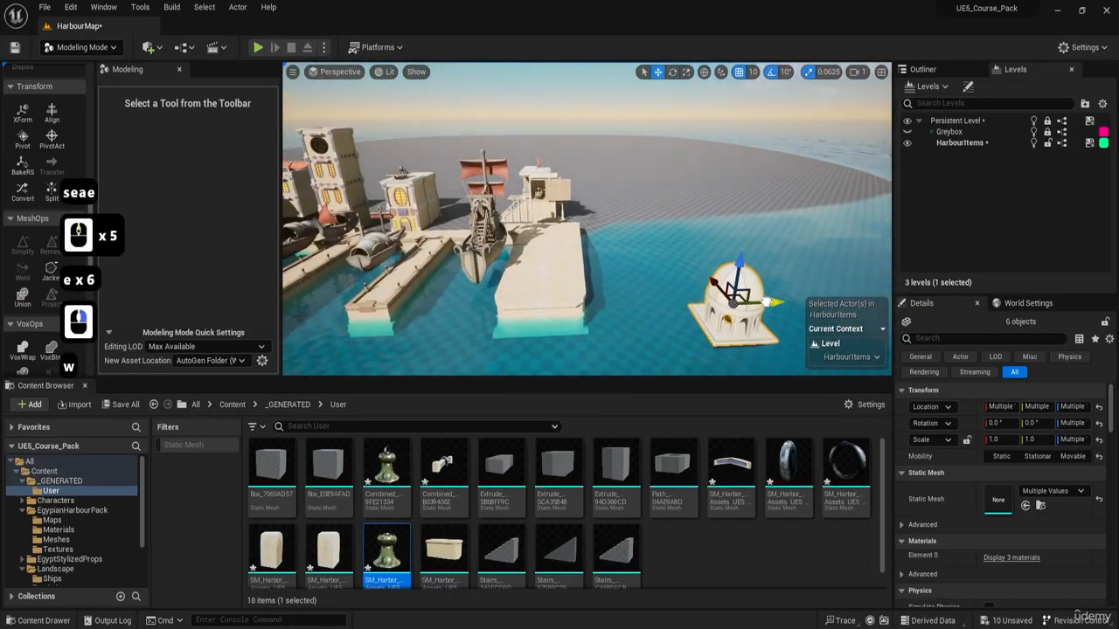
{"action": "left_click_drag", "start_coordinate": [768, 302], "coordinate": [345, 313]}
{"action": "right_click_drag", "start_coordinate": [345, 313], "coordinate": [284, 304]}
{"action": "key", "text": "d"}
{"action": "key", "text": "w"}
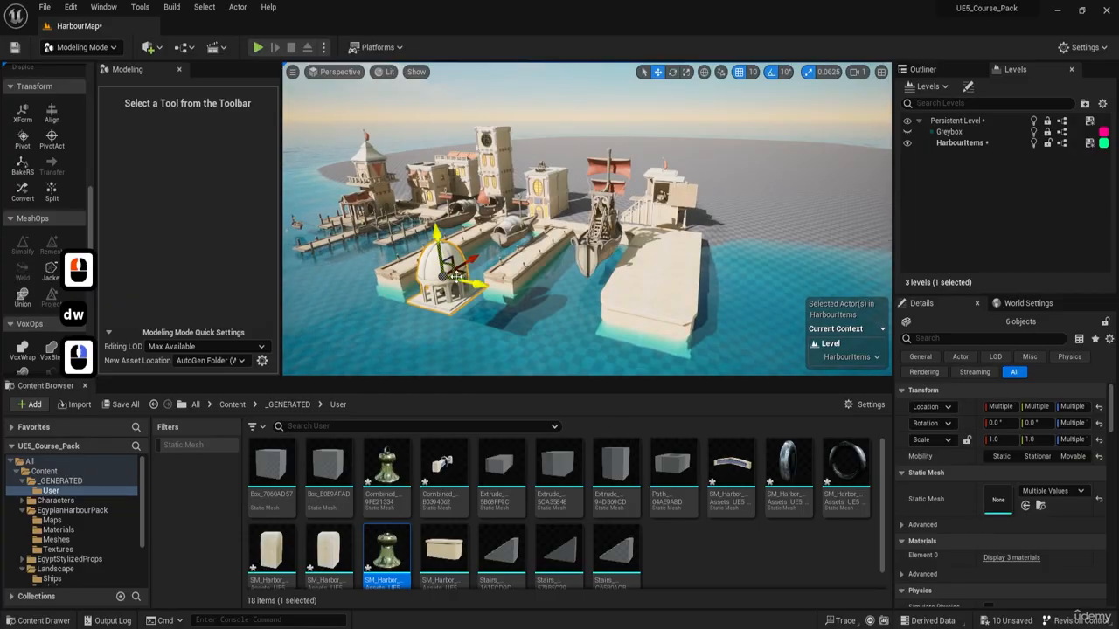
{"action": "left_click_drag", "start_coordinate": [474, 252], "coordinate": [501, 191]}
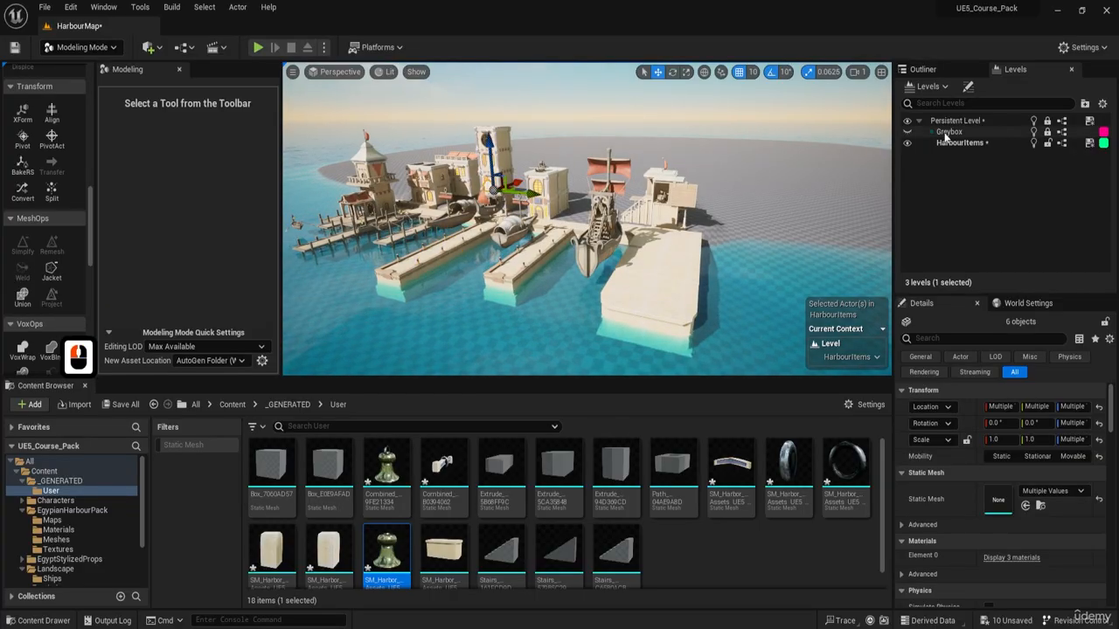
Step: Show the Greybox level and move the bell tower top up against the greybox dome on the clock tower
{"action": "left_click", "coordinate": [908, 132]}
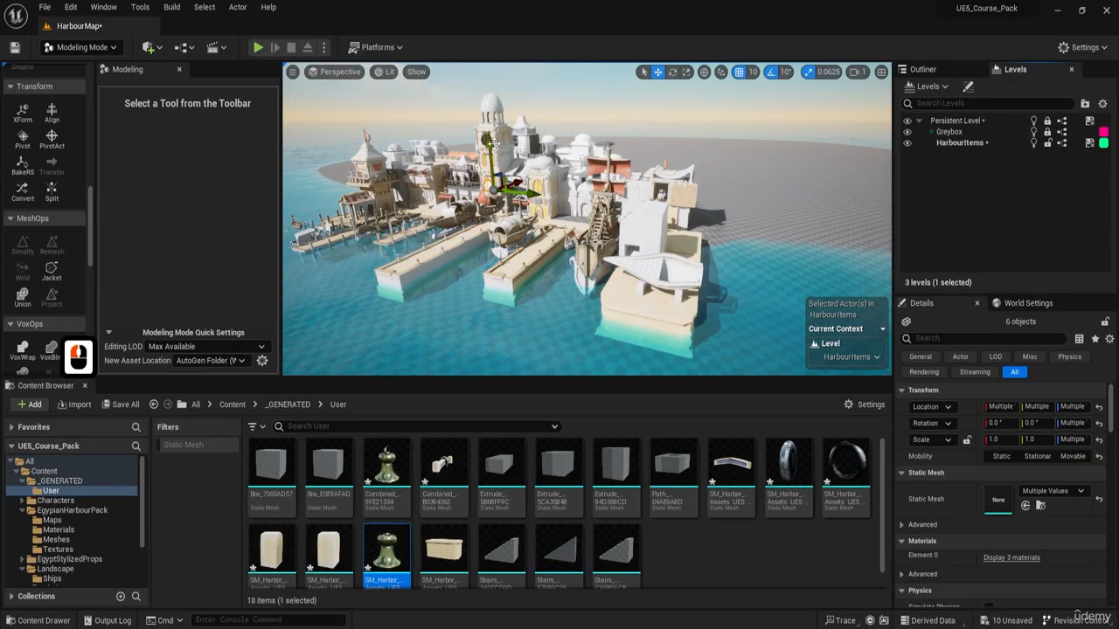
{"action": "key", "text": "f"}
{"action": "key", "text": "w"}
{"action": "right_click_drag", "start_coordinate": [556, 200], "coordinate": [507, 236]}
{"action": "key", "text": "d"}
{"action": "key", "text": "d"}
{"action": "left_click_drag", "start_coordinate": [561, 171], "coordinate": [576, 166]}
{"action": "left_click_drag", "start_coordinate": [545, 130], "coordinate": [548, 118]}
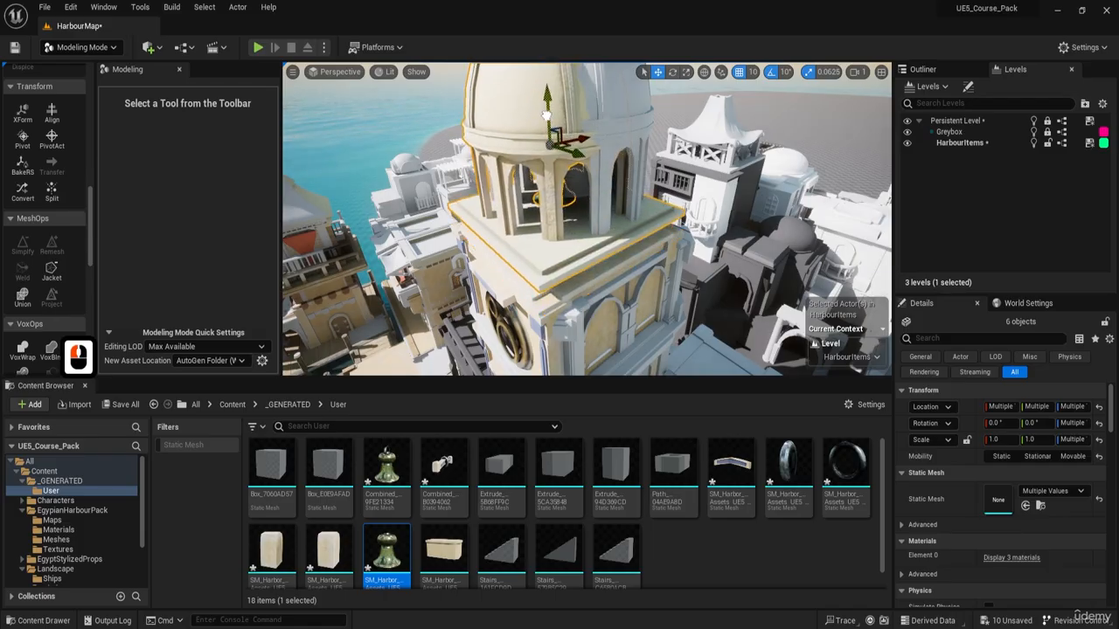
{"action": "left_click_drag", "start_coordinate": [549, 119], "coordinate": [549, 121]}
Step: Shift the bell tower top horizontally along both axes to line it up with the greybox dome
{"action": "key", "text": "d"}
{"action": "right_click_drag", "start_coordinate": [581, 150], "coordinate": [586, 223]}
{"action": "key", "text": "a"}
{"action": "key", "text": "a"}
{"action": "key", "text": "a"}
{"action": "key", "text": "a"}
{"action": "key", "text": "a"}
{"action": "key", "text": "a"}
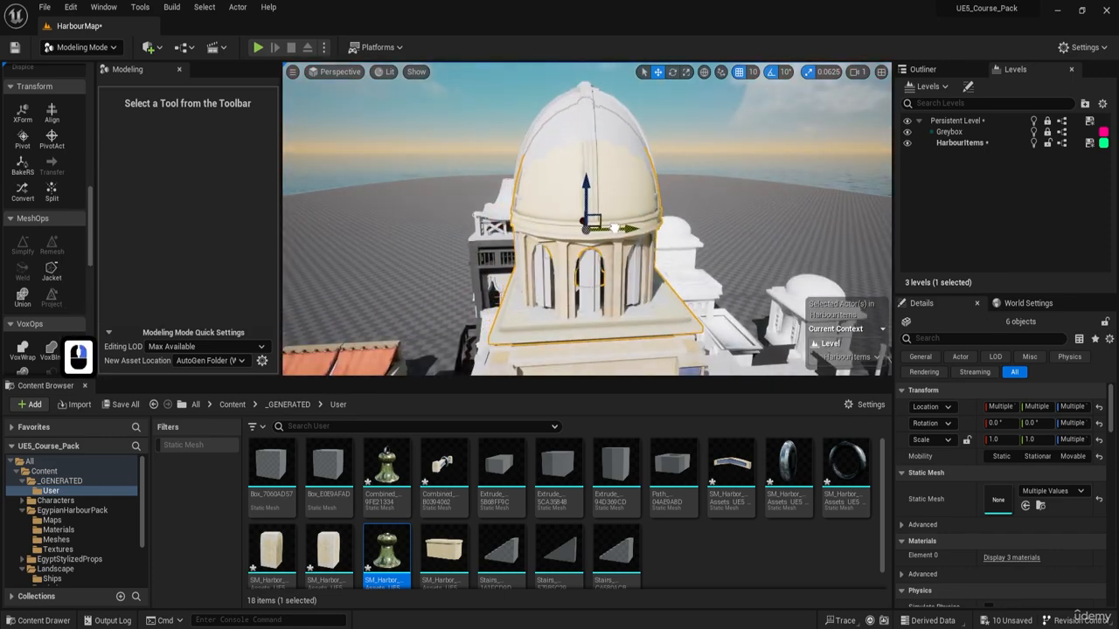
{"action": "left_click_drag", "start_coordinate": [615, 228], "coordinate": [613, 229]}
{"action": "right_click_drag", "start_coordinate": [554, 221], "coordinate": [577, 220]}
{"action": "key", "text": "a"}
{"action": "key", "text": "a"}
{"action": "key", "text": "w"}
{"action": "key", "text": "d"}
{"action": "key", "text": "a"}
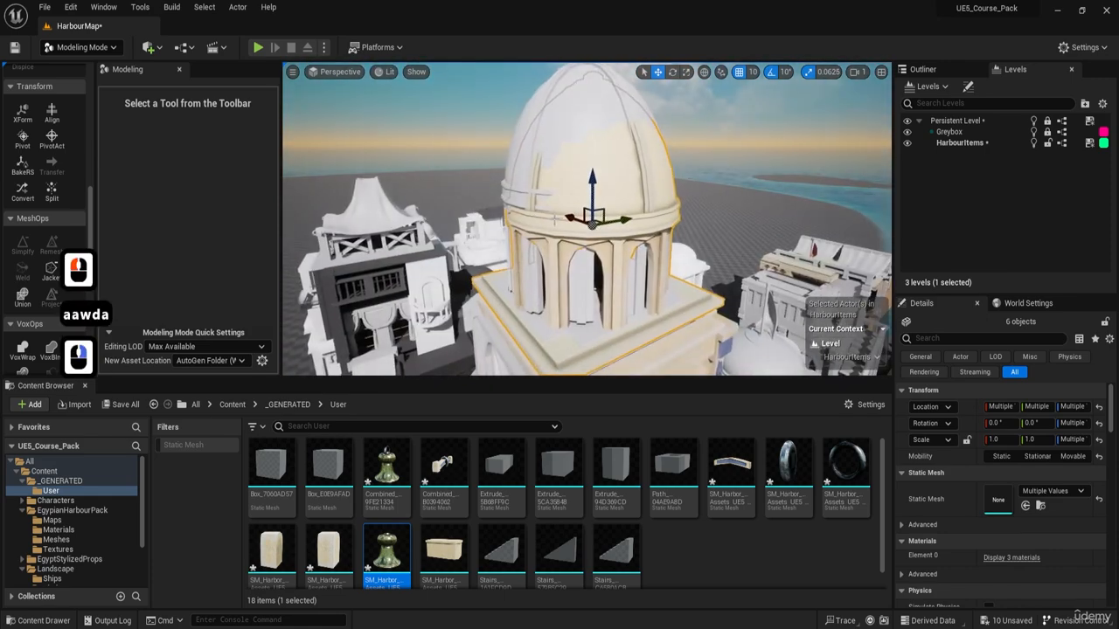
{"action": "left_click_drag", "start_coordinate": [567, 217], "coordinate": [561, 214]}
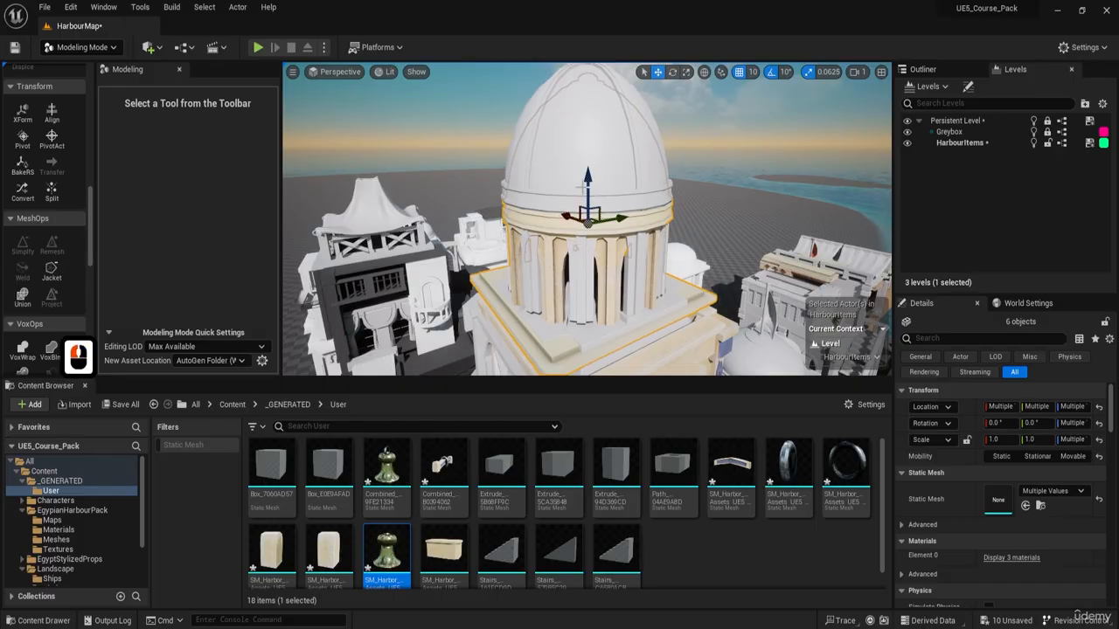
Step: Examine the fit between the bell tower top, the greybox dome and the clock tower from the other sides
{"action": "mouse_move", "coordinate": [591, 169]}
{"action": "right_mouse_down"}
{"action": "mouse_move", "coordinate": [507, 163]}
{"action": "mouse_move", "coordinate": [593, 169]}
{"action": "right_mouse_up"}
{"action": "key", "text": "d"}
{"action": "key", "text": "d"}
{"action": "key", "text": "d"}
{"action": "key", "text": "d"}
{"action": "key", "text": "d"}
{"action": "key", "text": "q"}
{"action": "key", "text": "d"}
{"action": "key", "text": "w"}
{"action": "key", "text": "d"}
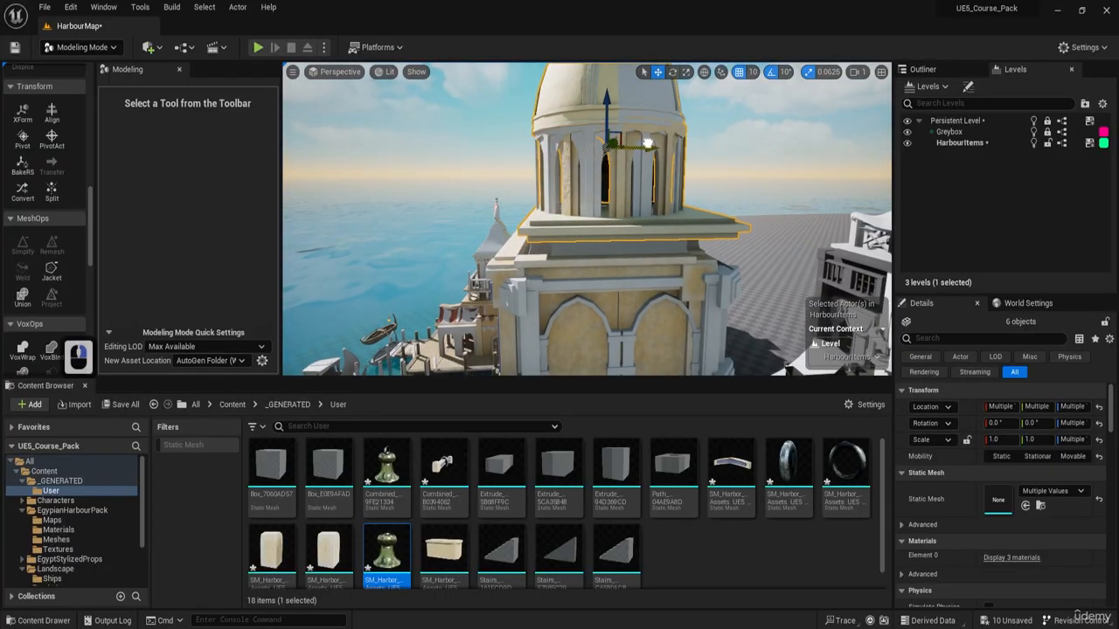
{"action": "right_click_drag", "start_coordinate": [645, 142], "coordinate": [591, 149]}
{"action": "key", "text": "d"}
{"action": "key", "text": "w"}
{"action": "key", "text": "a"}
{"action": "key", "text": "a"}
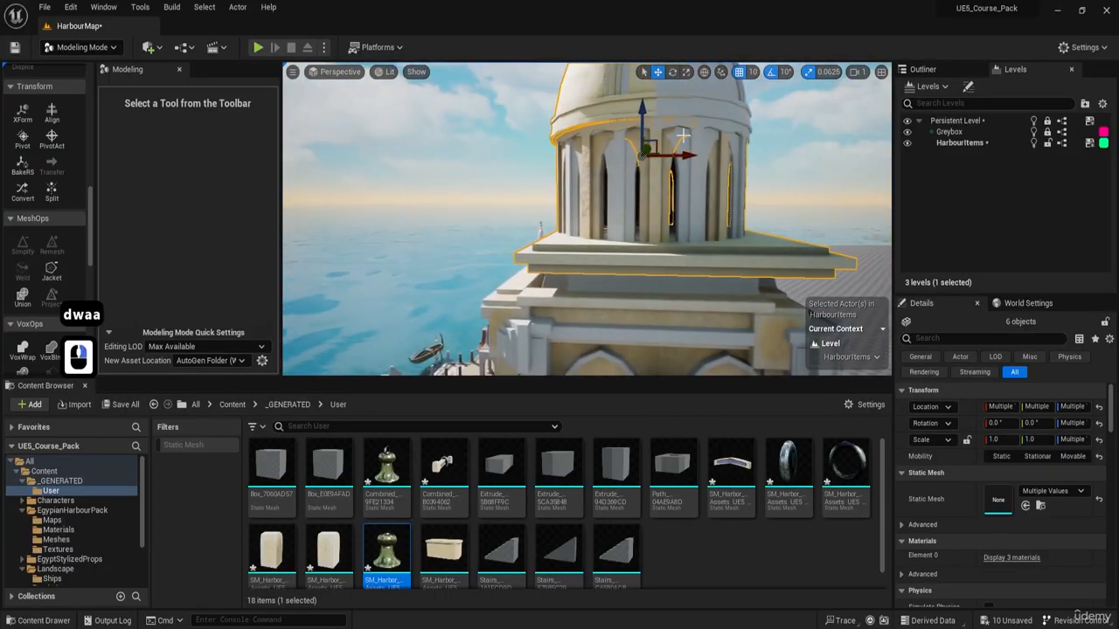
Step: Hide the Greybox level, select the square roof slab under the arches and switch to Selection mode
{"action": "left_click", "coordinate": [909, 134]}
{"action": "key", "text": "a"}
{"action": "key", "text": "e"}
{"action": "right_click_drag", "start_coordinate": [617, 267], "coordinate": [598, 254]}
{"action": "key", "text": "a"}
{"action": "left_click", "coordinate": [598, 255]}
{"action": "left_click", "coordinate": [54, 48]}
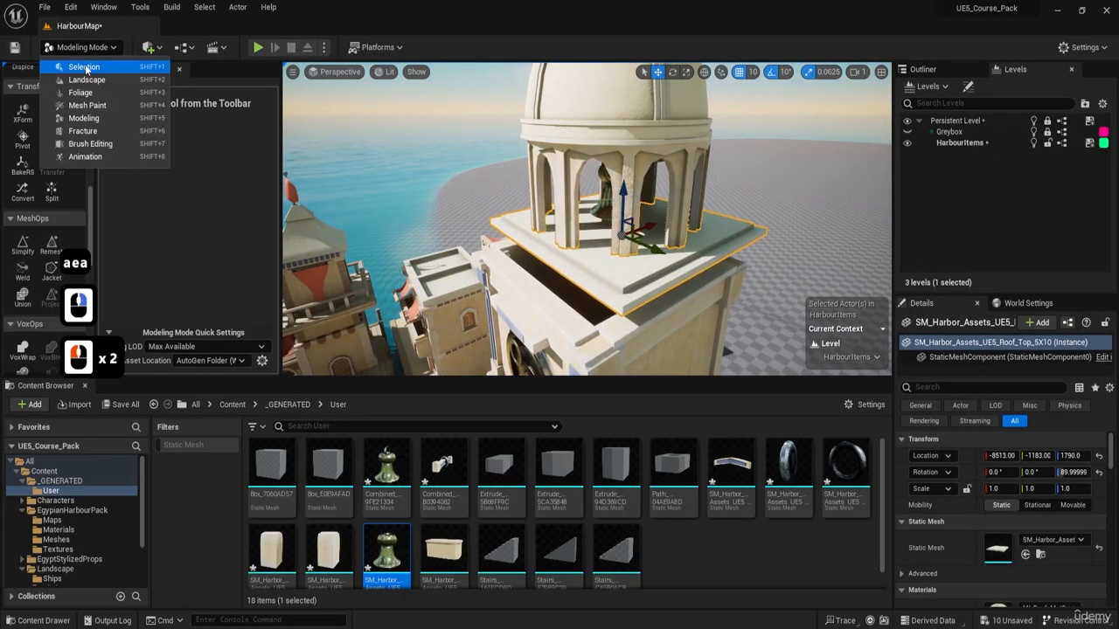
{"action": "left_click", "coordinate": [86, 68]}
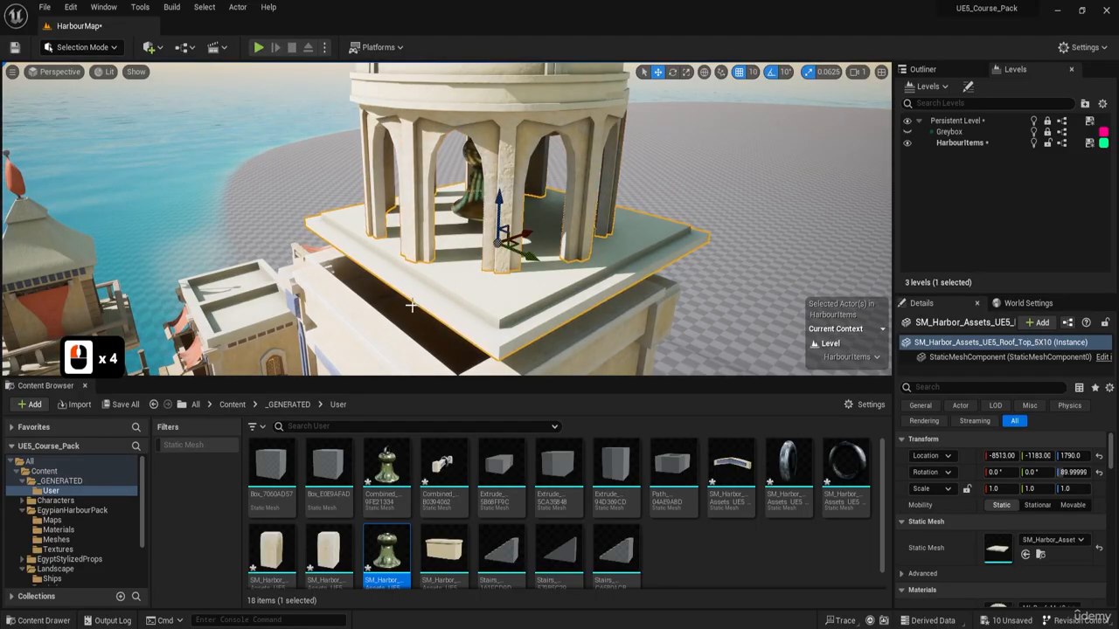
Step: Replace the roof slab's static mesh with SM_Harbor_Assets_UE5_Roof_Top_Support from the Meshes folder
{"action": "left_click", "coordinate": [1040, 555]}
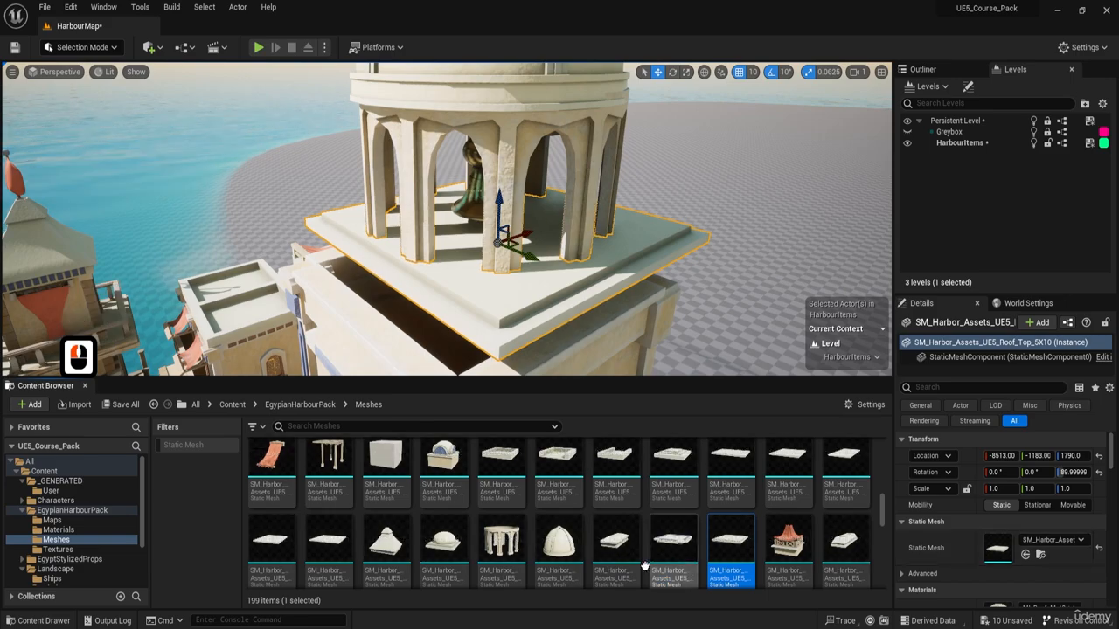
{"action": "scroll", "coordinate": [674, 549], "scroll_direction": "down", "scroll_amount": 2}
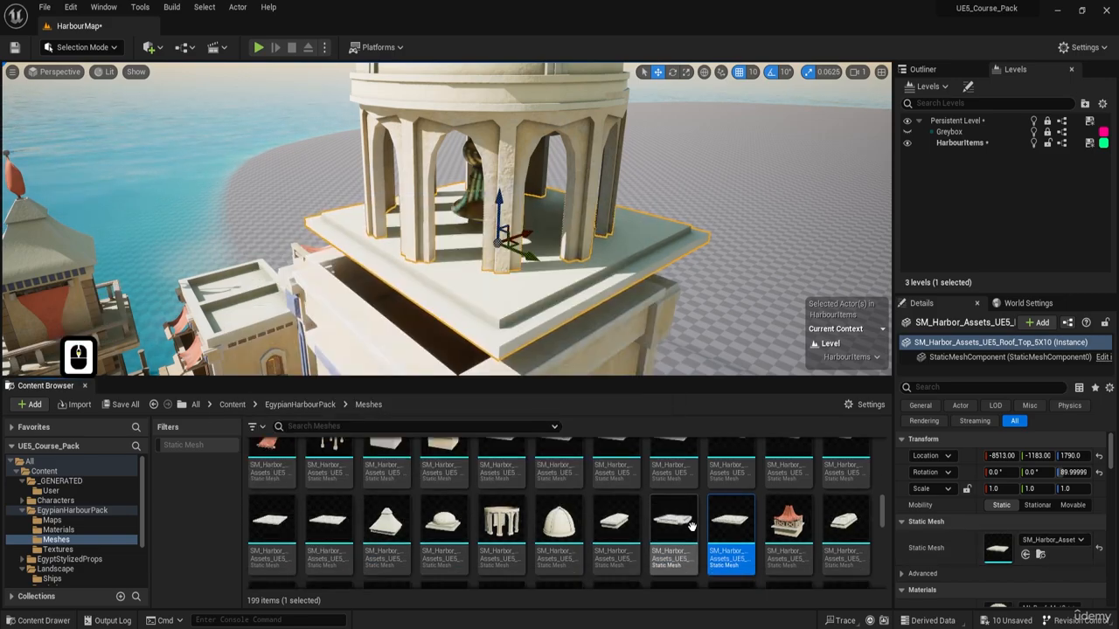
{"action": "scroll", "coordinate": [657, 554], "scroll_direction": "down", "scroll_amount": 3}
{"action": "left_click", "coordinate": [332, 532]}
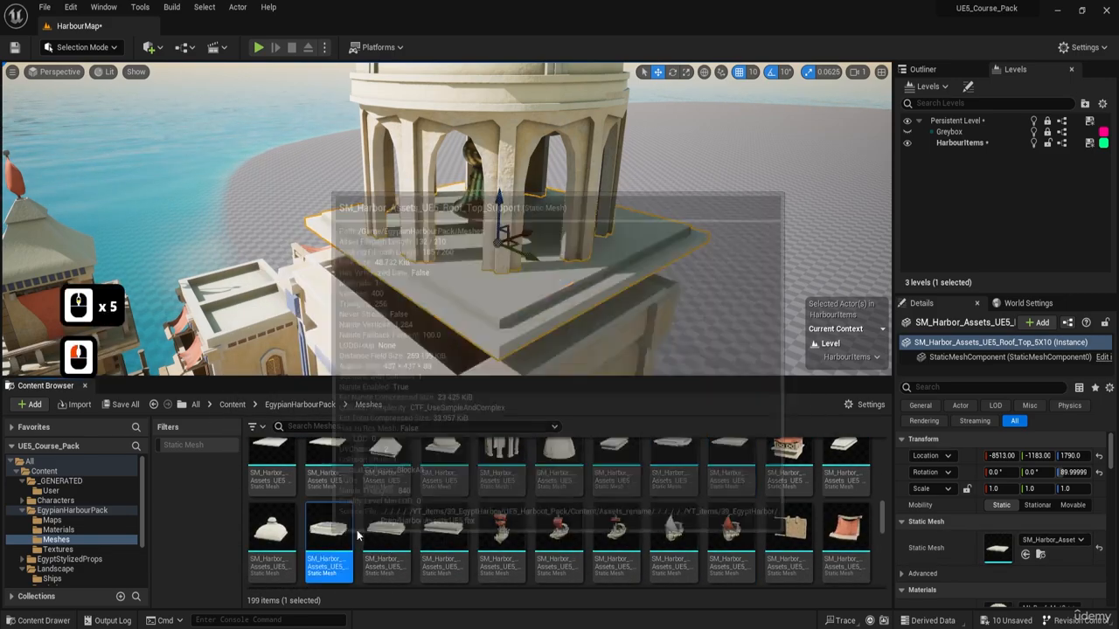
{"action": "left_click", "coordinate": [1027, 554]}
Step: Widen the roof support to a scale of 1.3125 in X and Y
{"action": "right_click_drag", "start_coordinate": [657, 288], "coordinate": [476, 287]}
{"action": "key", "text": "s"}
{"action": "key", "text": "d"}
{"action": "key", "text": "d"}
{"action": "key", "text": "w"}
{"action": "key", "text": "e"}
{"action": "key", "text": "r"}
{"action": "left_click_drag", "start_coordinate": [526, 253], "coordinate": [500, 270]}
Step: Lower the roof support onto the clock tower at Z 1740 and centre it at X -8563
{"action": "key", "text": "a"}
{"action": "key", "text": "w"}
{"action": "right_click_drag", "start_coordinate": [500, 270], "coordinate": [594, 265]}
{"action": "left_click_drag", "start_coordinate": [487, 191], "coordinate": [486, 250]}
{"action": "key", "text": "d"}
{"action": "right_click_drag", "start_coordinate": [485, 251], "coordinate": [411, 245]}
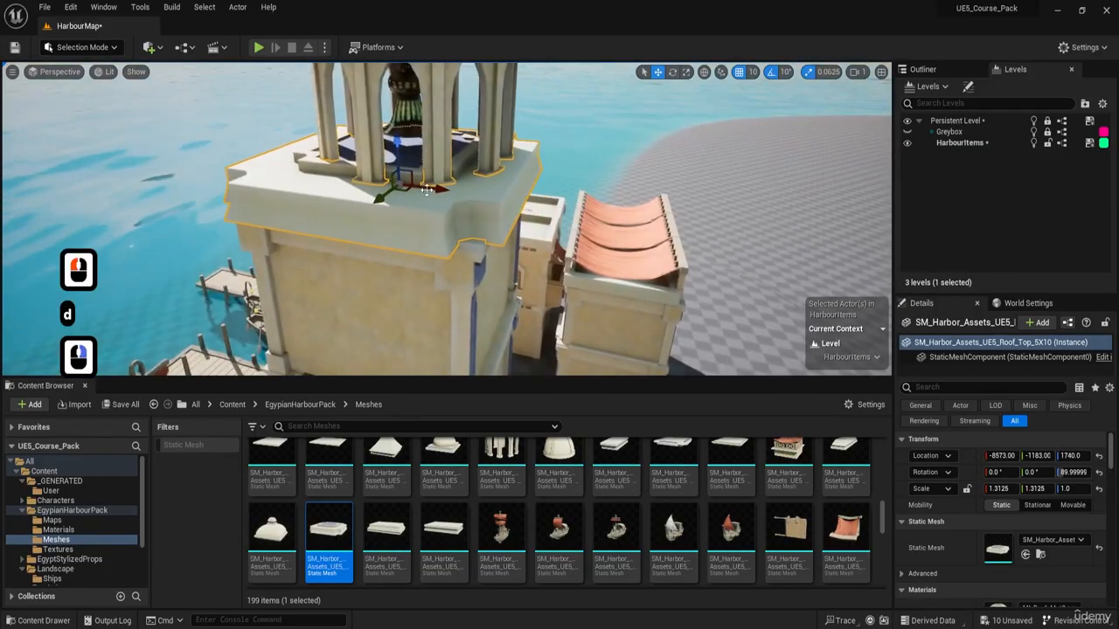
{"action": "left_click_drag", "start_coordinate": [427, 189], "coordinate": [433, 190]}
Step: Select the circular arches under the dome and shift them to X -8553
{"action": "right_click_drag", "start_coordinate": [432, 190], "coordinate": [479, 160]}
{"action": "key", "text": "a"}
{"action": "left_click", "coordinate": [485, 193]}
{"action": "key", "text": "w"}
{"action": "key", "text": "a"}
{"action": "key", "text": "q"}
{"action": "key", "text": "d"}
{"action": "key", "text": "s"}
{"action": "key", "text": "e"}
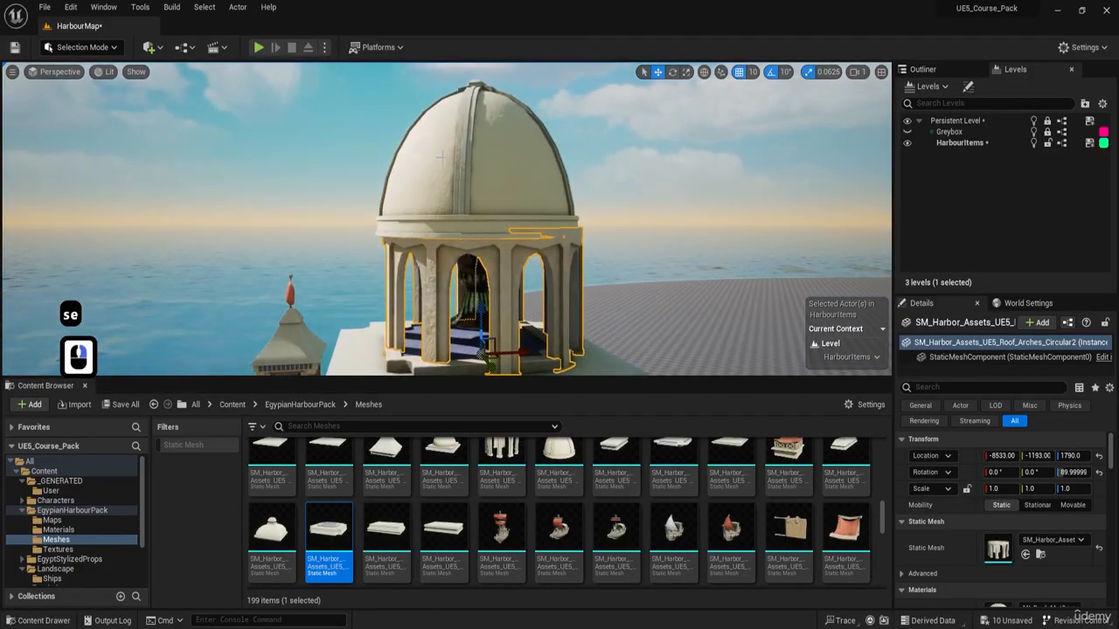
{"action": "left_click_drag", "start_coordinate": [523, 348], "coordinate": [517, 348]}
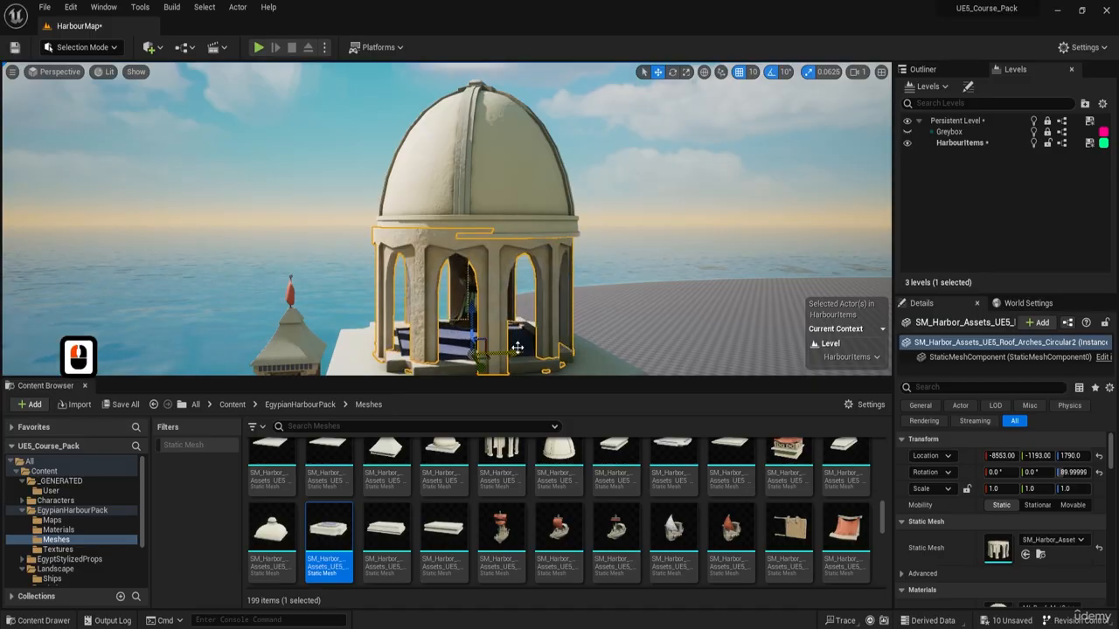
Step: Select the five upper bell tower pieces in the back view of the four-view layout and return to the single perspective view
{"action": "left_click", "coordinate": [881, 72]}
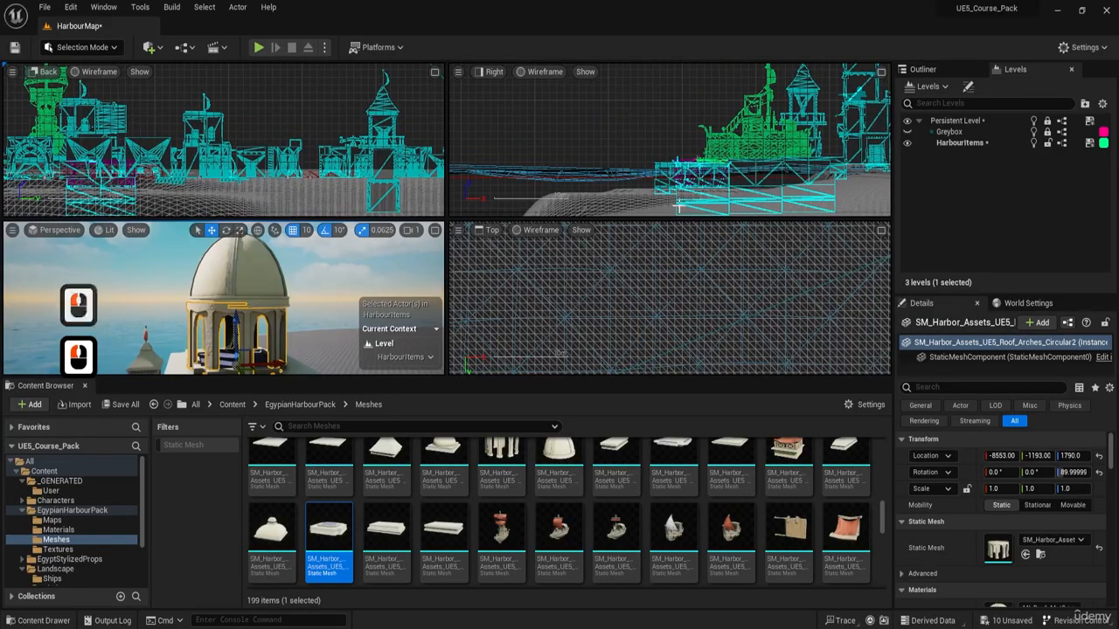
{"action": "key", "text": "f"}
{"action": "scroll", "coordinate": [271, 123], "scroll_direction": "down", "scroll_amount": 5}
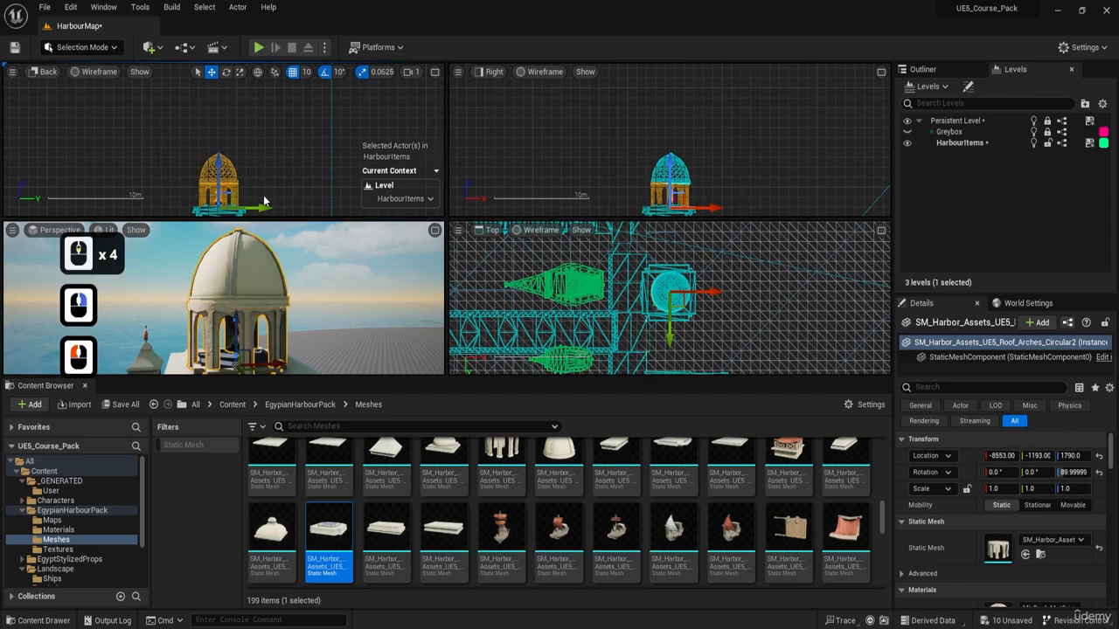
{"action": "left_click_drag", "start_coordinate": [263, 195], "coordinate": [264, 196]}
{"action": "left_click", "coordinate": [434, 230]}
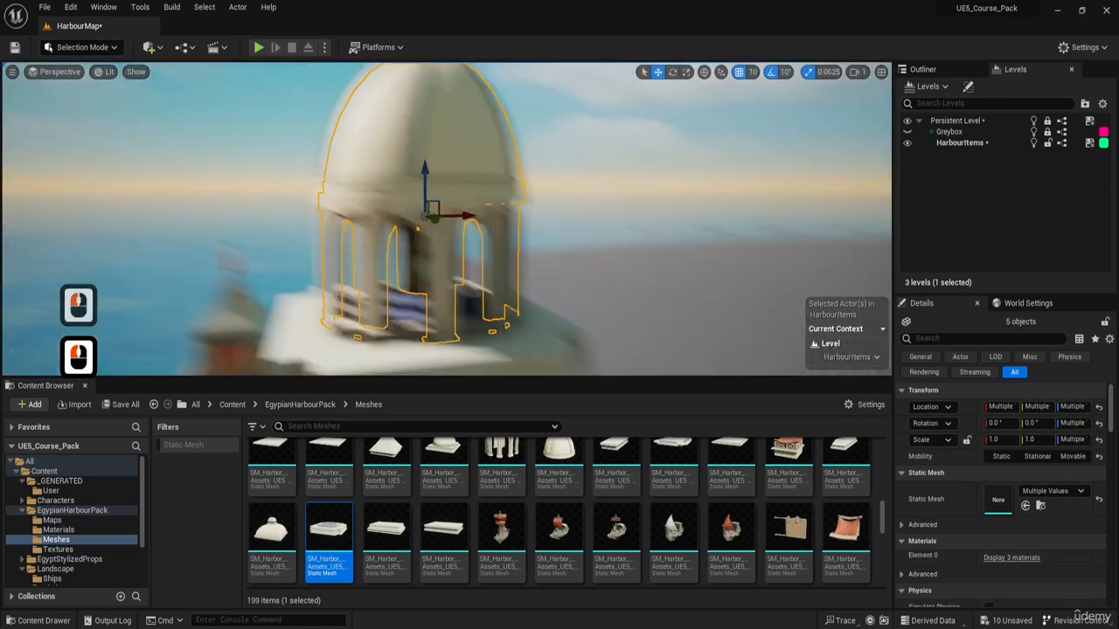
Step: Shift the five upper bell tower pieces horizontally to centre them on the roof support
{"action": "left_click_drag", "start_coordinate": [476, 244], "coordinate": [471, 245]}
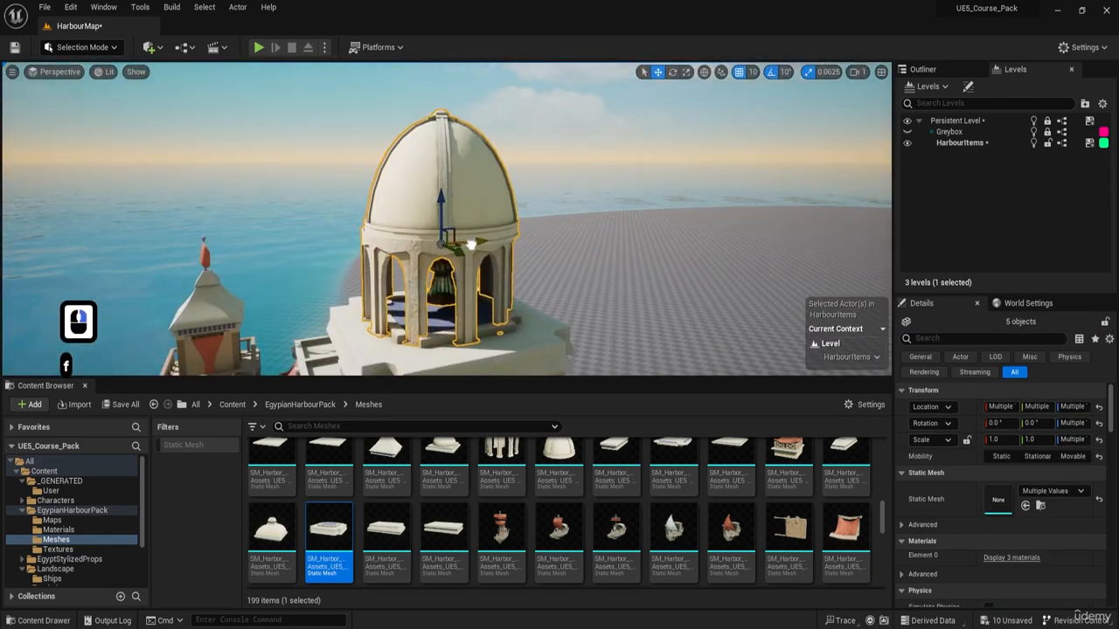
{"action": "right_click_drag", "start_coordinate": [471, 244], "coordinate": [478, 247]}
{"action": "key", "text": "d"}
{"action": "key", "text": "w"}
{"action": "key", "text": "d"}
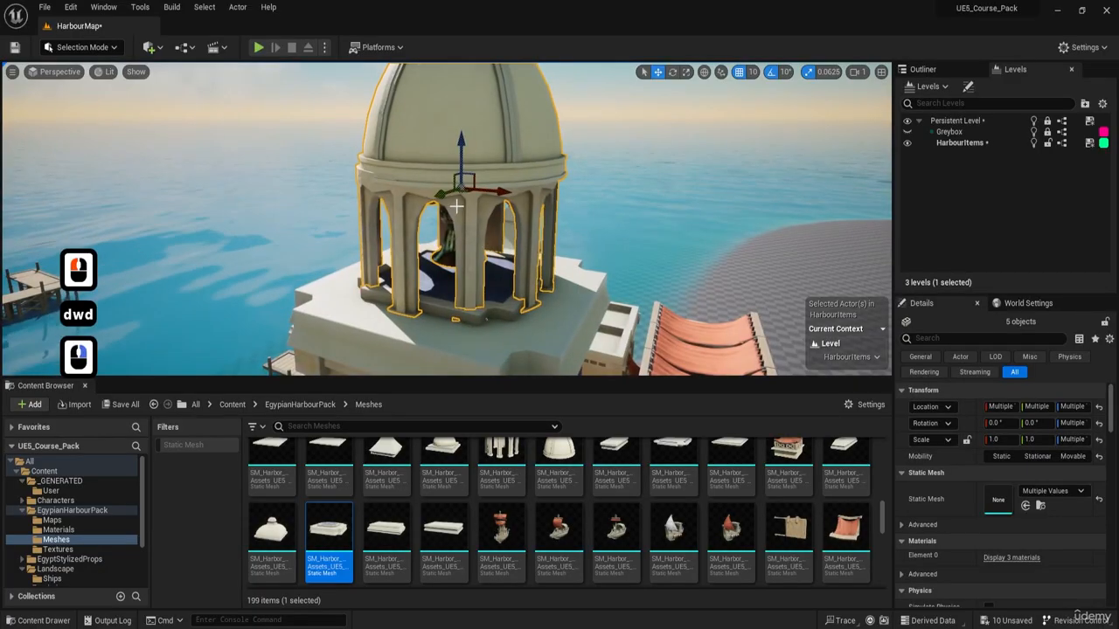
Step: Scale the five upper bell tower pieces uniformly to 1.125
{"action": "key", "text": "e"}
{"action": "key", "text": "r"}
{"action": "left_click_drag", "start_coordinate": [460, 185], "coordinate": [459, 142]}
{"action": "key", "text": "w"}
{"action": "scroll", "coordinate": [469, 182], "scroll_direction": "up", "scroll_amount": 2}
{"action": "key", "text": "a"}
{"action": "key", "text": "w"}
Step: Examine the enlarged bell tower top on the clock tower from several sides, including in game view
{"action": "right_click_drag", "start_coordinate": [455, 236], "coordinate": [414, 263]}
{"action": "key", "text": "s"}
{"action": "key", "text": "w"}
{"action": "key", "text": "a"}
{"action": "key", "text": "g"}
{"action": "key", "text": "g"}
{"action": "key", "text": "a"}
{"action": "key", "text": "w"}
{"action": "key", "text": "s"}
{"action": "key", "text": "d"}
{"action": "key", "text": "q"}
{"action": "key", "text": "s"}
{"action": "key", "text": "a"}
{"action": "key", "text": "e"}
{"action": "key", "text": "a"}
{"action": "key", "text": "w"}
{"action": "key", "text": "e"}
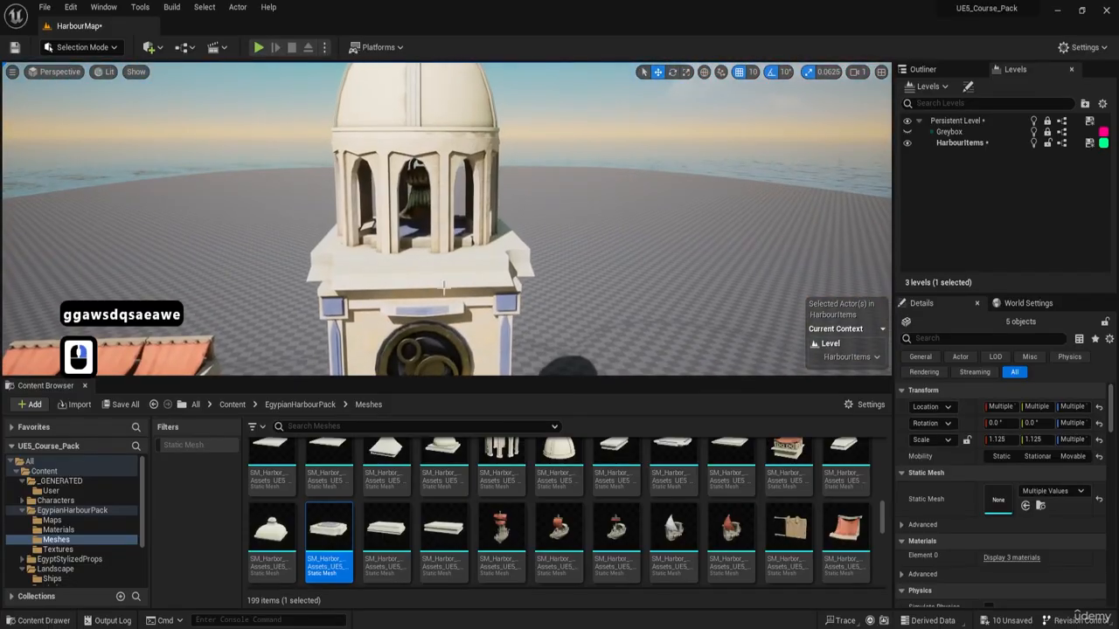
Step: Select the roof support under the arches and flatten it to a Z scale of 0.875
{"action": "left_click", "coordinate": [414, 263]}
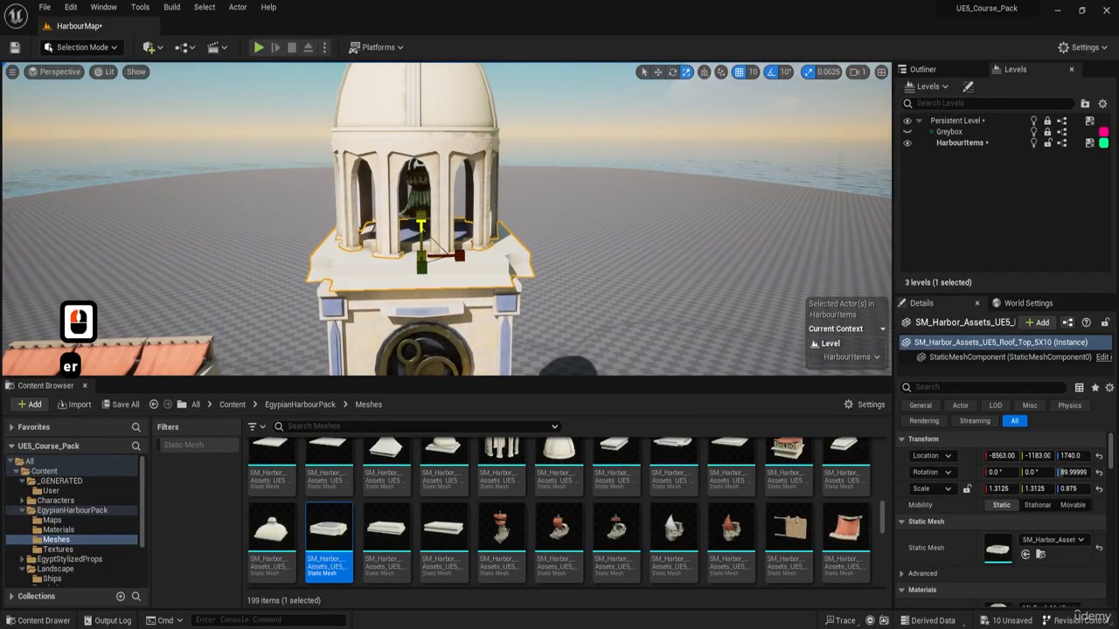
{"action": "key", "text": "w"}
{"action": "key", "text": "d"}
Step: Select the dome and shift it to X -8573 to line it up with the arches
{"action": "right_click_drag", "start_coordinate": [432, 230], "coordinate": [452, 167]}
{"action": "key", "text": "d"}
{"action": "key", "text": "d"}
{"action": "key", "text": "w"}
{"action": "key", "text": "d"}
{"action": "key", "text": "w"}
{"action": "key", "text": "e"}
{"action": "key", "text": "s"}
{"action": "key", "text": "a"}
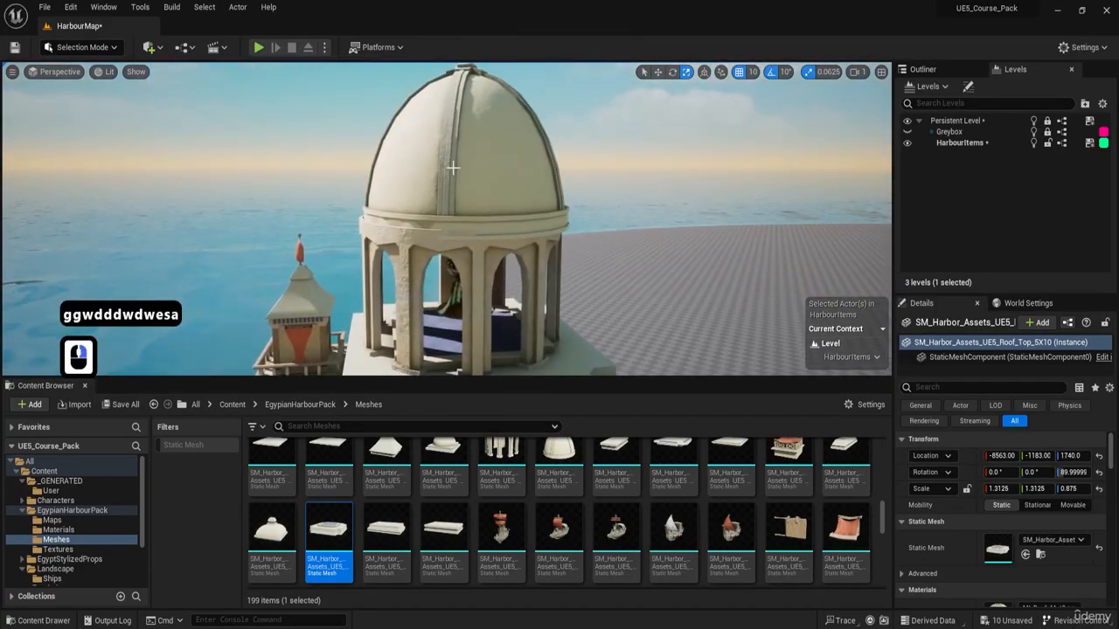
{"action": "left_click_drag", "start_coordinate": [511, 221], "coordinate": [490, 221]}
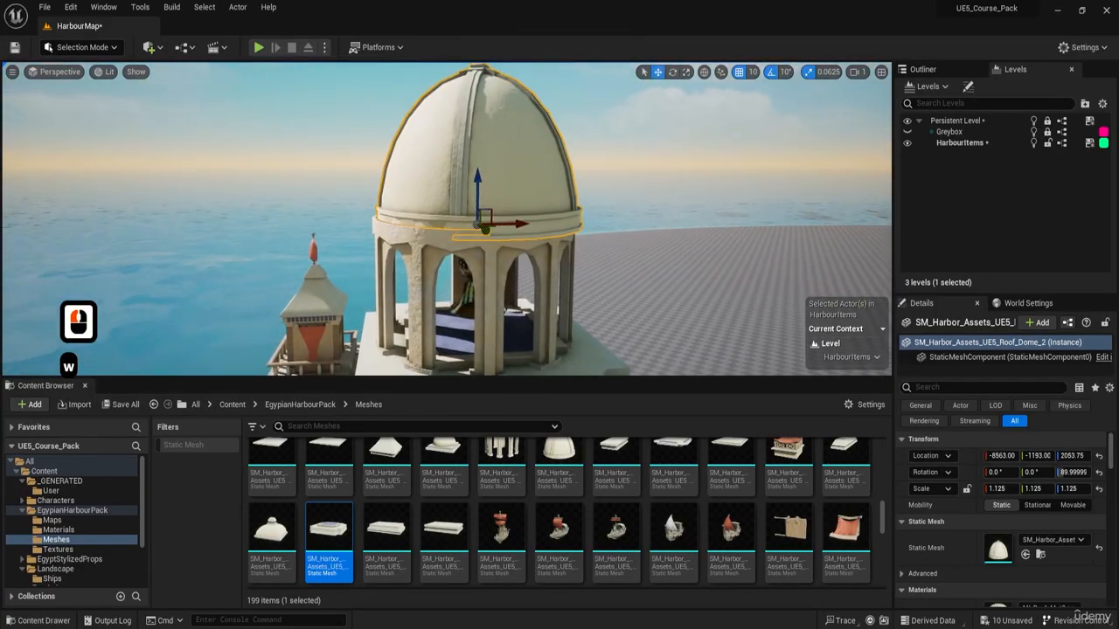
{"action": "left_click", "coordinate": [511, 221]}
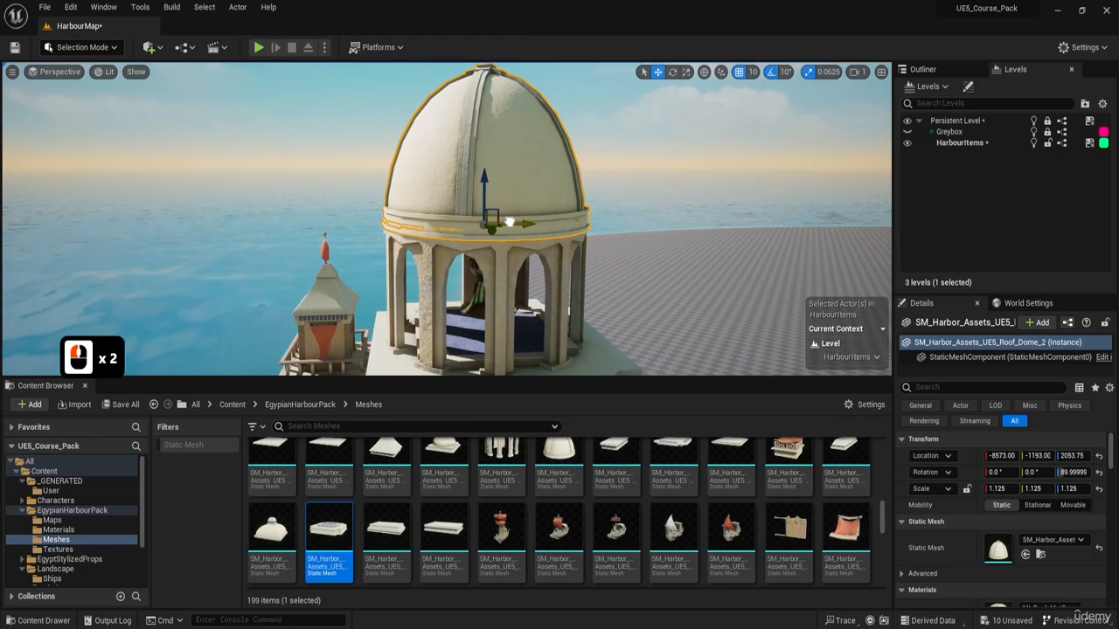
Step: Adjust the dome's height slightly above the arches, checking the joint from below
{"action": "key", "text": "w"}
{"action": "key", "text": "a"}
{"action": "right_click_drag", "start_coordinate": [533, 228], "coordinate": [528, 208]}
{"action": "key", "text": "q"}
{"action": "key", "text": "d"}
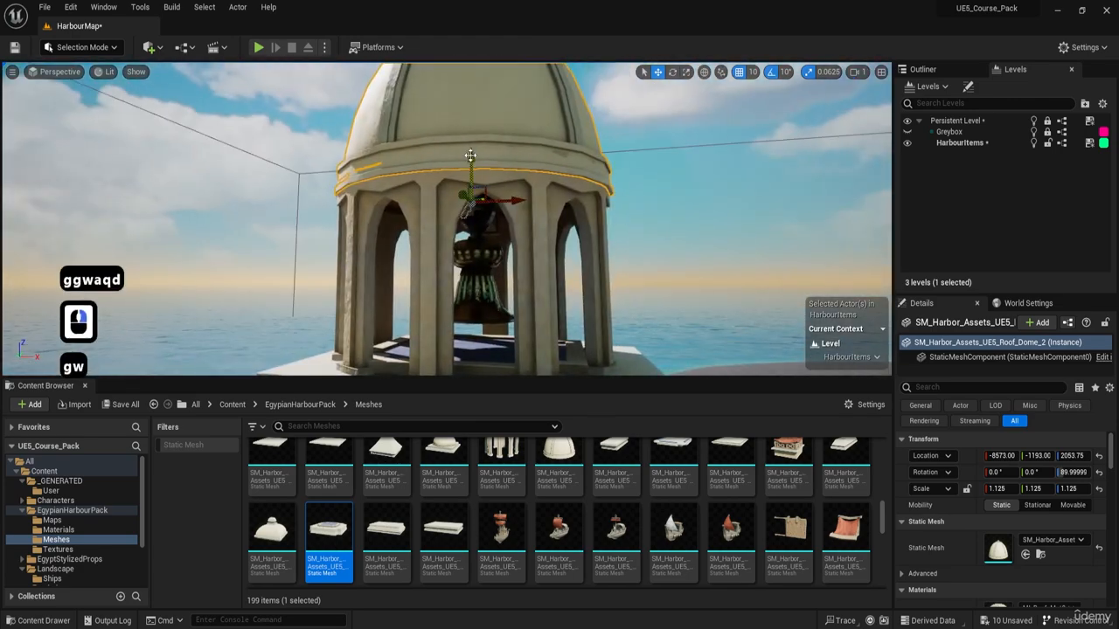
{"action": "left_click_drag", "start_coordinate": [470, 155], "coordinate": [468, 150]}
Step: Examine the assembled bell tower top and the whole clock tower from near and far
{"action": "key", "text": "a"}
{"action": "right_click_drag", "start_coordinate": [472, 210], "coordinate": [542, 237]}
{"action": "key", "text": "a"}
{"action": "key", "text": "w"}
{"action": "key", "text": "d"}
{"action": "key", "text": "a"}
{"action": "key", "text": "s"}
{"action": "mouse_move", "coordinate": [397, 175]}
{"action": "right_mouse_down"}
{"action": "mouse_move", "coordinate": [397, 163]}
{"action": "mouse_move", "coordinate": [414, 165]}
{"action": "mouse_move", "coordinate": [395, 164]}
{"action": "right_mouse_up"}
{"action": "key", "text": "q"}
{"action": "key", "text": "a"}
{"action": "key", "text": "a"}
{"action": "key", "text": "a"}
{"action": "key", "text": "a"}
{"action": "key", "text": "a"}
{"action": "key", "text": "a"}
Step: Select the bell inside the arches and try swinging it with the Rotate tool
{"action": "left_click", "coordinate": [381, 164]}
{"action": "key", "text": "a"}
{"action": "key", "text": "s"}
{"action": "key", "text": "e"}
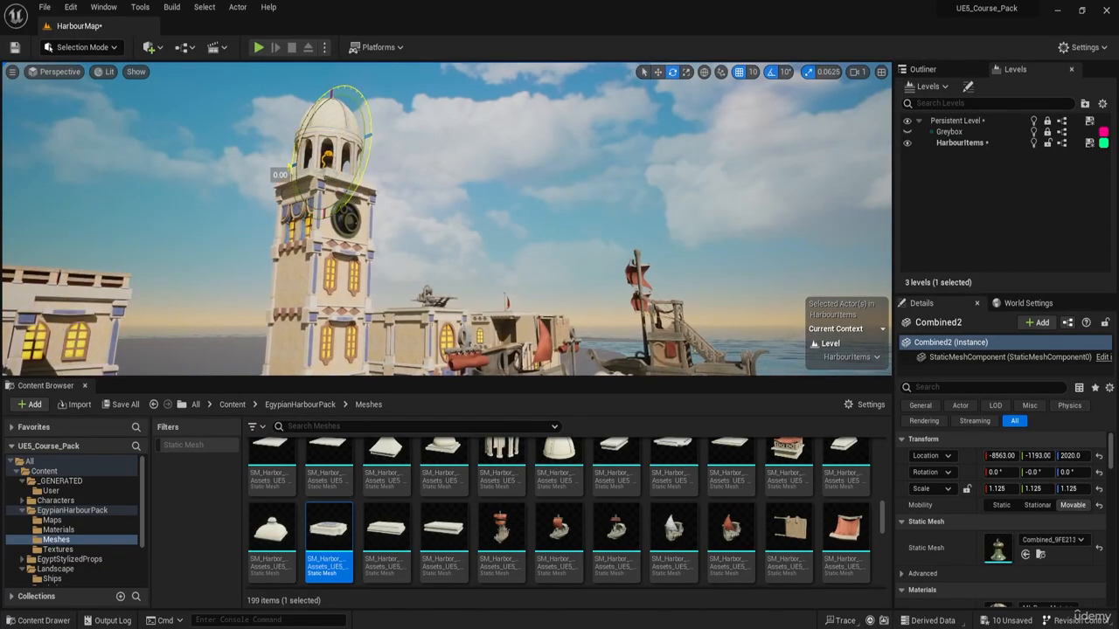
Step: Examine the finished clock tower among the surrounding harbour buildings and ships
{"action": "right_click_drag", "start_coordinate": [520, 246], "coordinate": [542, 197]}
{"action": "key", "text": "w"}
{"action": "key", "text": "d"}
{"action": "key", "text": "d"}
{"action": "key", "text": "s"}
{"action": "key", "text": "a"}
{"action": "key", "text": "e"}
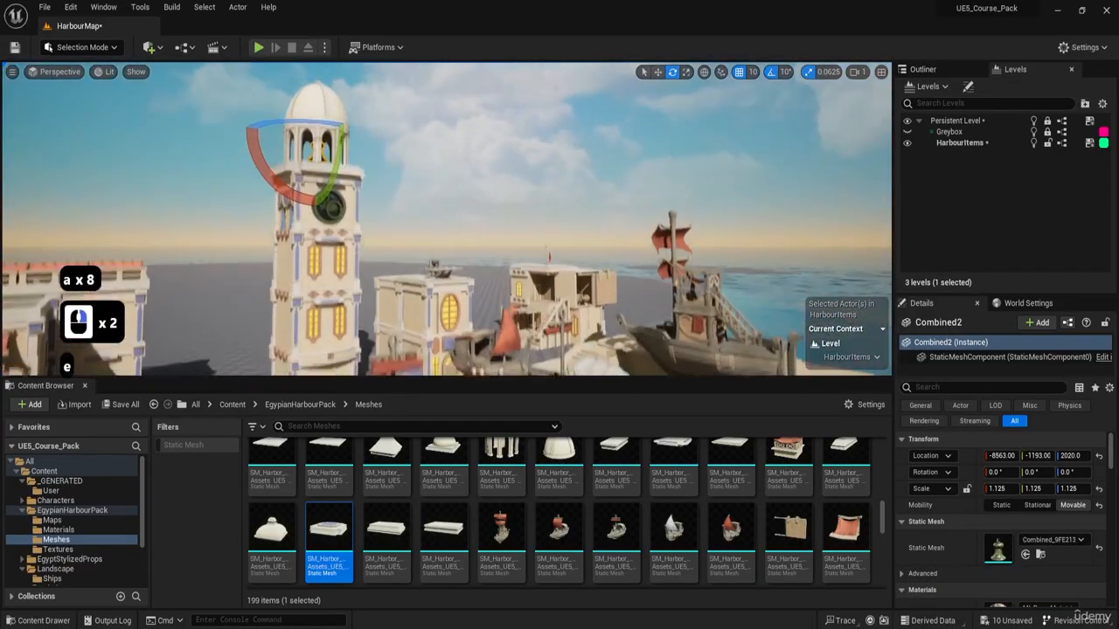
{"action": "right_click_drag", "start_coordinate": [492, 273], "coordinate": [491, 273]}
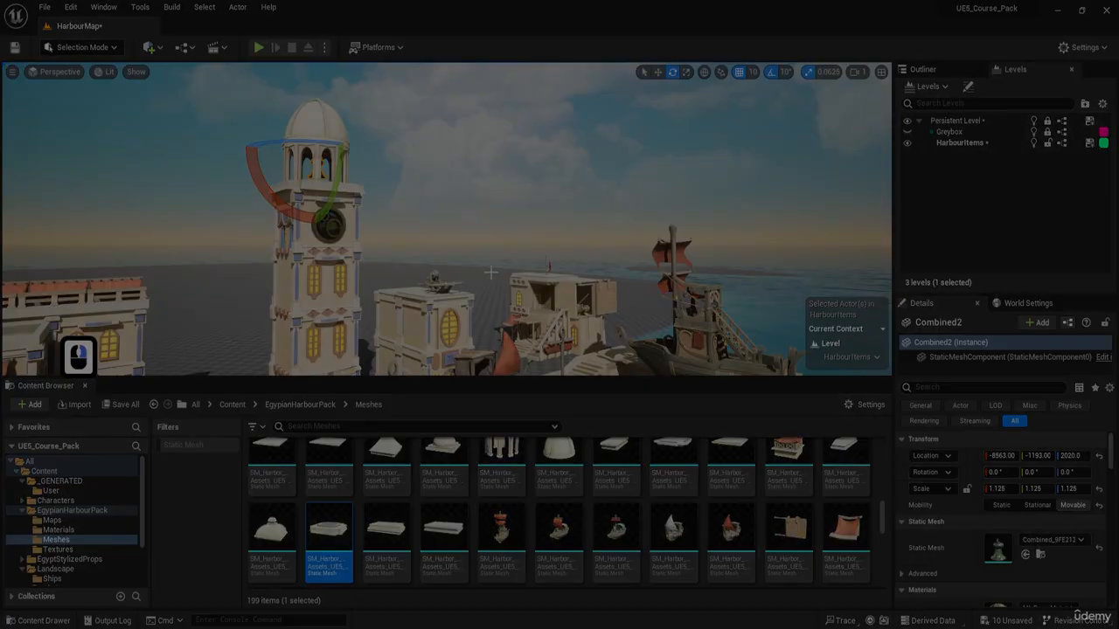